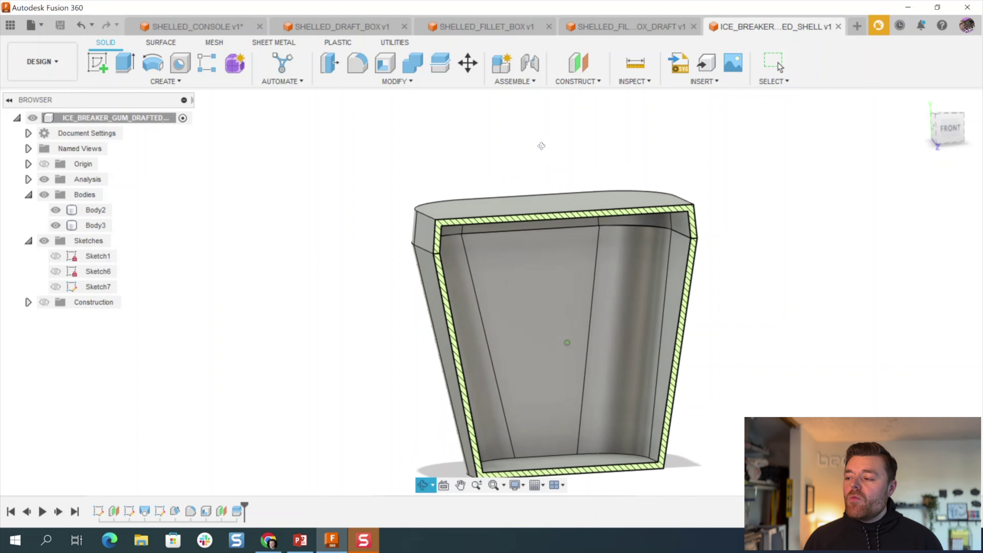
Orbit and zoom the sectioned model to a frontal view showing the top rim and left side.
{"action": "scroll", "coordinate": [541, 145], "scroll_direction": "down", "scroll_amount": 2}
{"action": "key", "text": "Escape"}
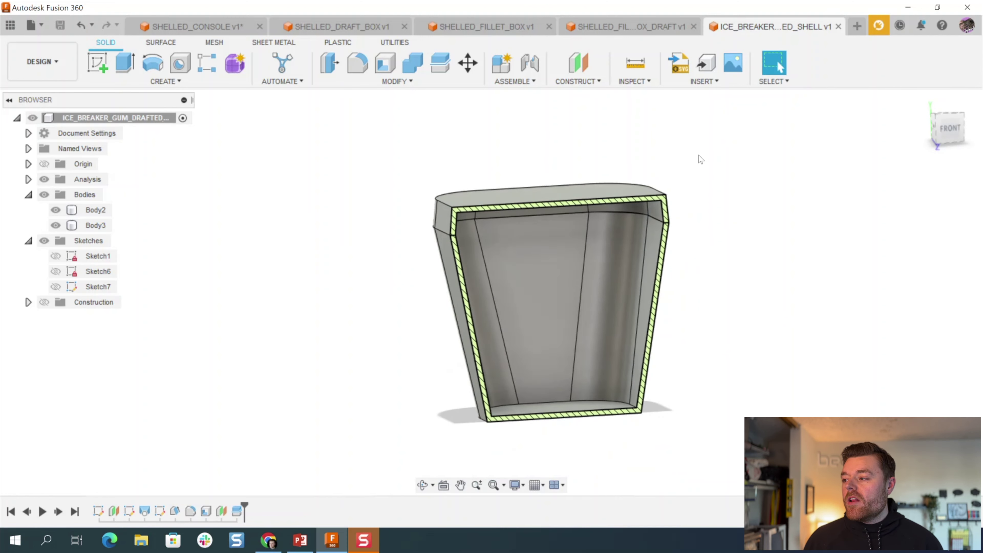
{"action": "middle_click_drag", "start_coordinate": [700, 158], "coordinate": [404, 202], "text": "shift"}
{"action": "scroll", "coordinate": [664, 219], "scroll_direction": "up", "scroll_amount": 3}
{"action": "scroll", "coordinate": [684, 218], "scroll_direction": "down", "scroll_amount": 3}
{"action": "scroll", "coordinate": [404, 202], "scroll_direction": "up", "scroll_amount": 2}
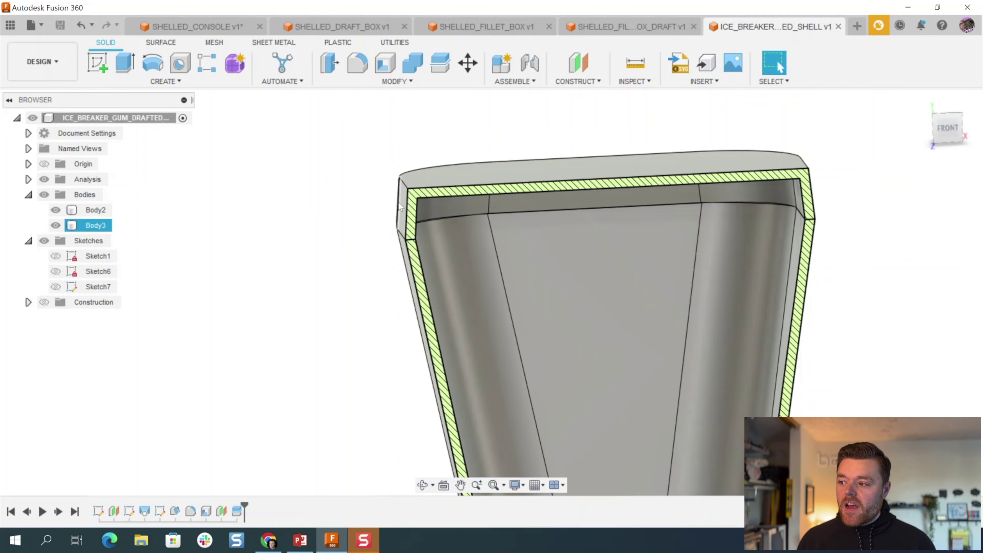
{"action": "middle_click_drag", "start_coordinate": [396, 203], "coordinate": [428, 230], "text": "shift"}
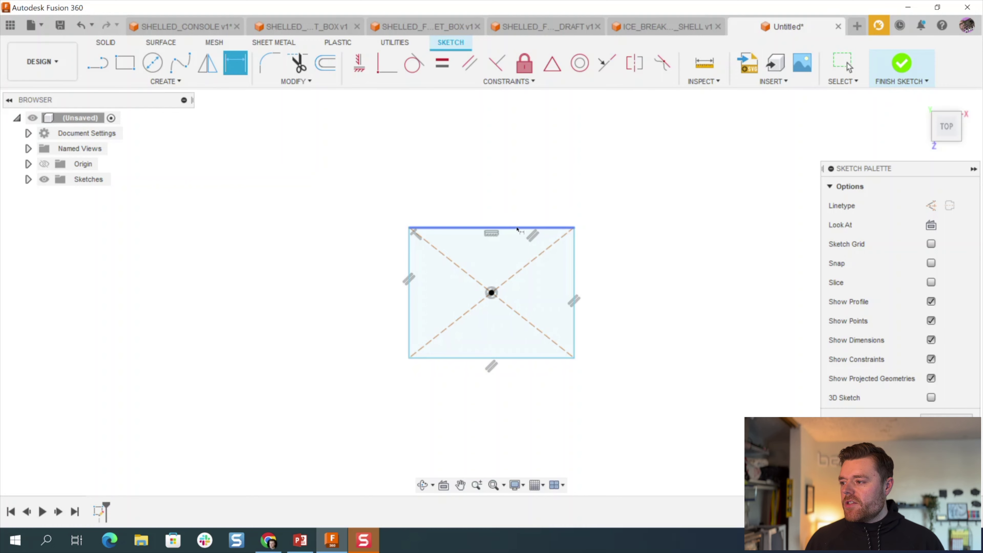
Dimension the rectangle's width and height to 80 each, making an 80 × 80 square.
{"action": "left_click", "coordinate": [534, 227]}
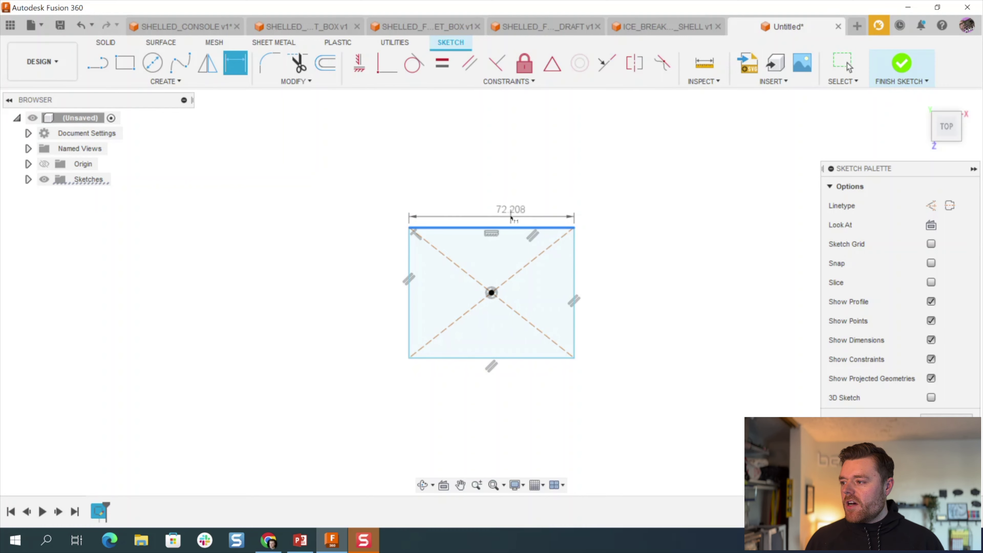
{"action": "left_click", "coordinate": [537, 210]}
{"action": "type", "text": "80"}
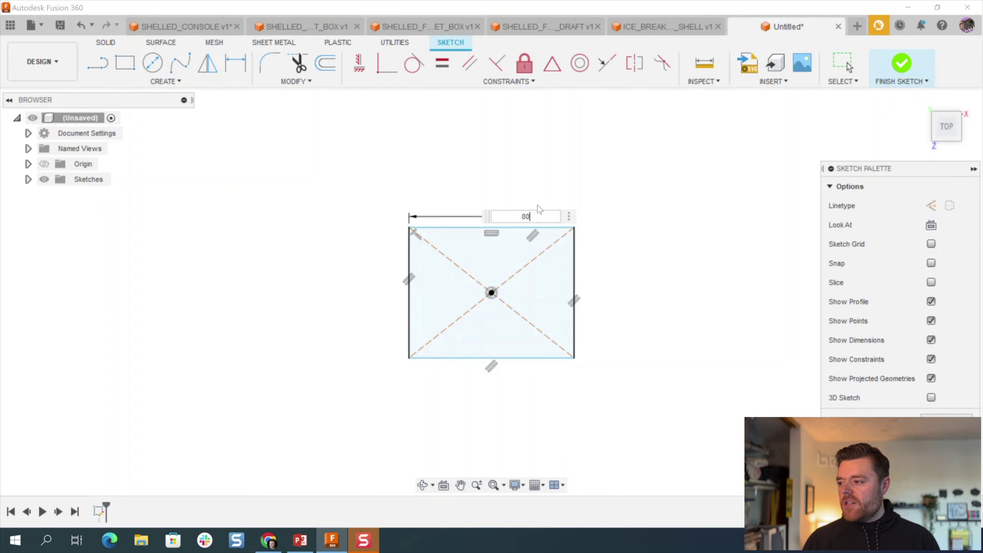
{"action": "key", "text": "Return"}
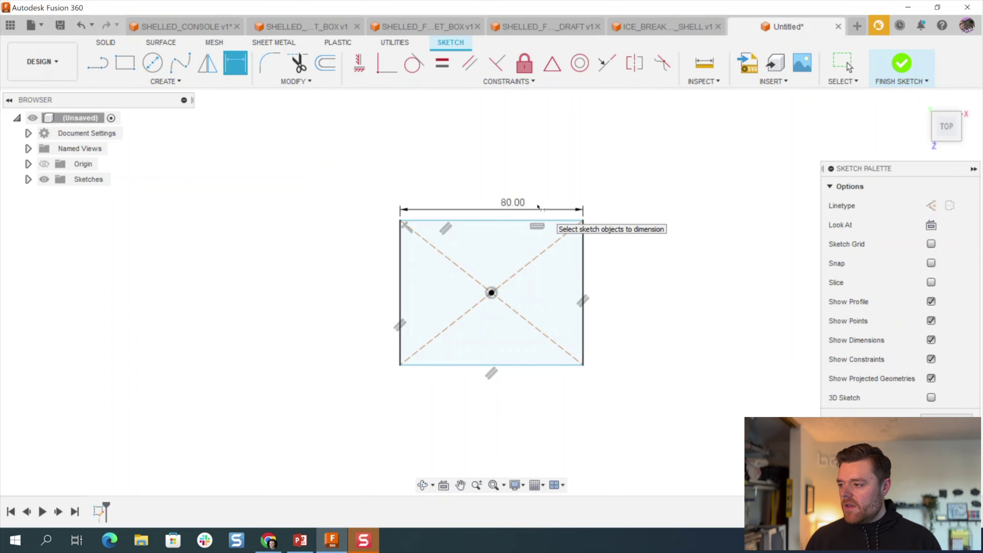
{"action": "left_click", "coordinate": [583, 248]}
{"action": "left_click", "coordinate": [627, 260]}
{"action": "type", "text": "80"}
{"action": "key", "text": "Return"}
{"action": "key", "text": "Escape"}
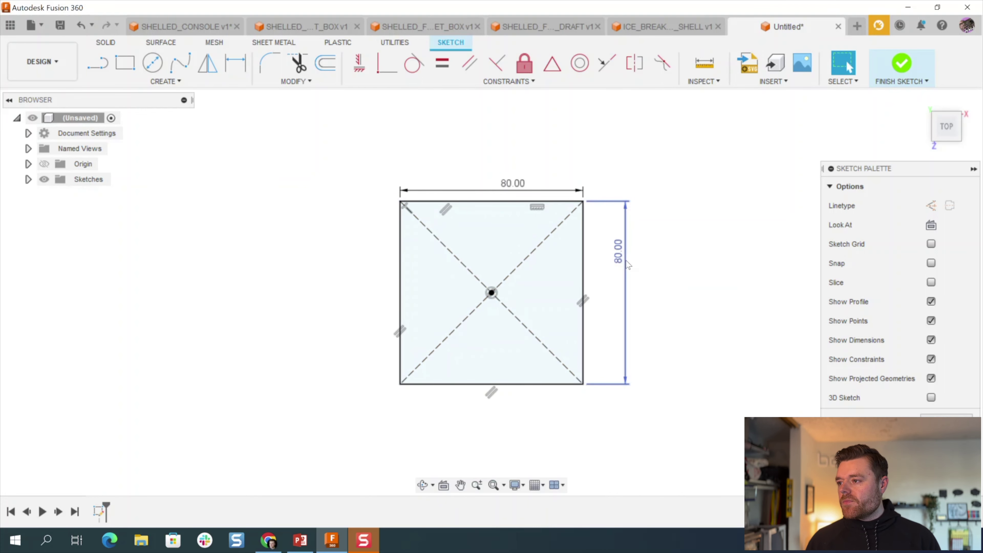
Finish the sketch and start extruding the square profile.
{"action": "left_click", "coordinate": [902, 63]}
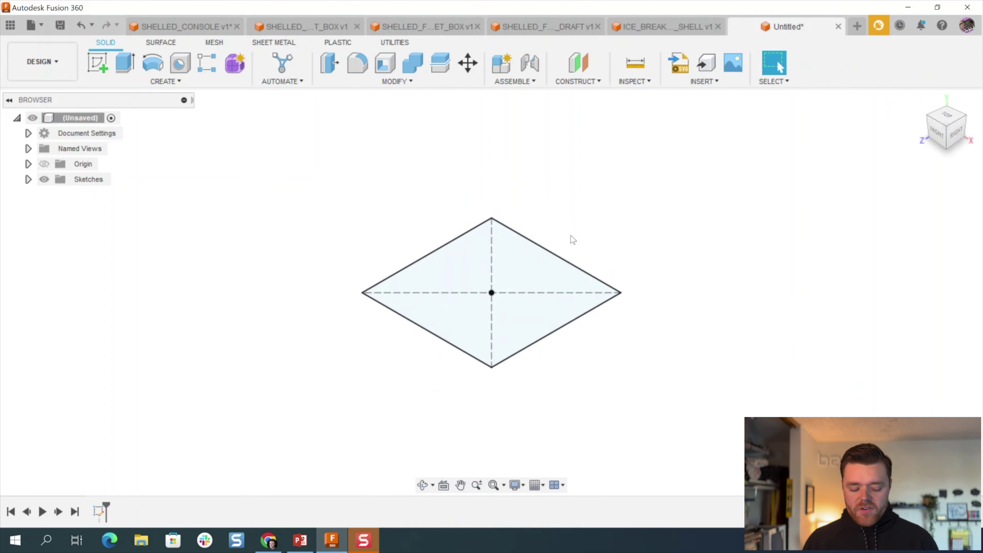
{"action": "left_click", "coordinate": [476, 243]}
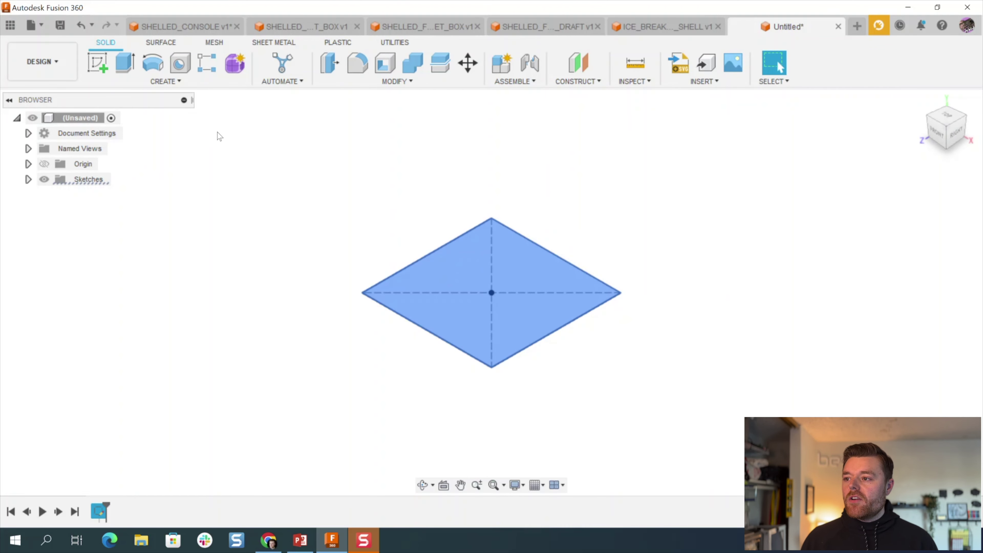
{"action": "left_click", "coordinate": [124, 64]}
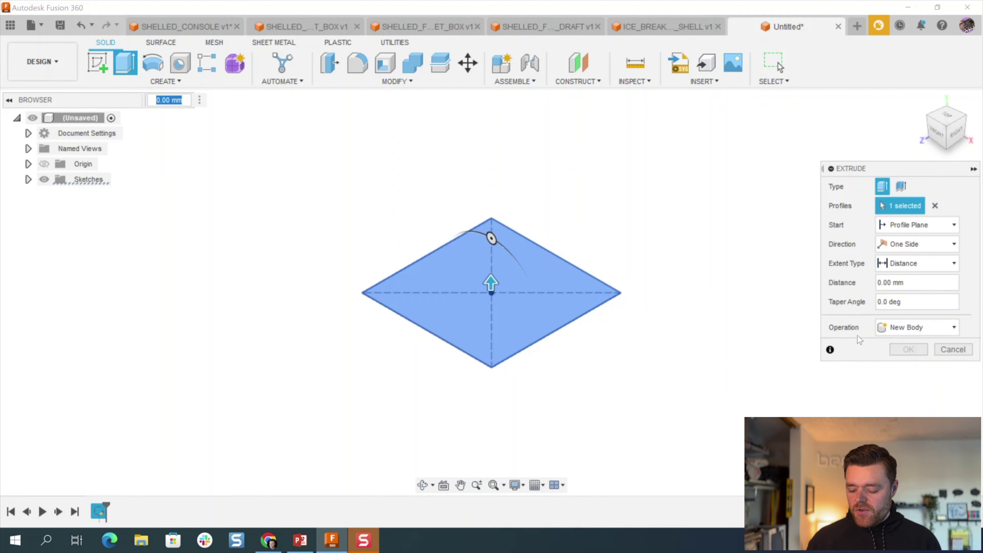
Enter 8 as the extrude distance for the square profile.
{"action": "type", "text": "8"}
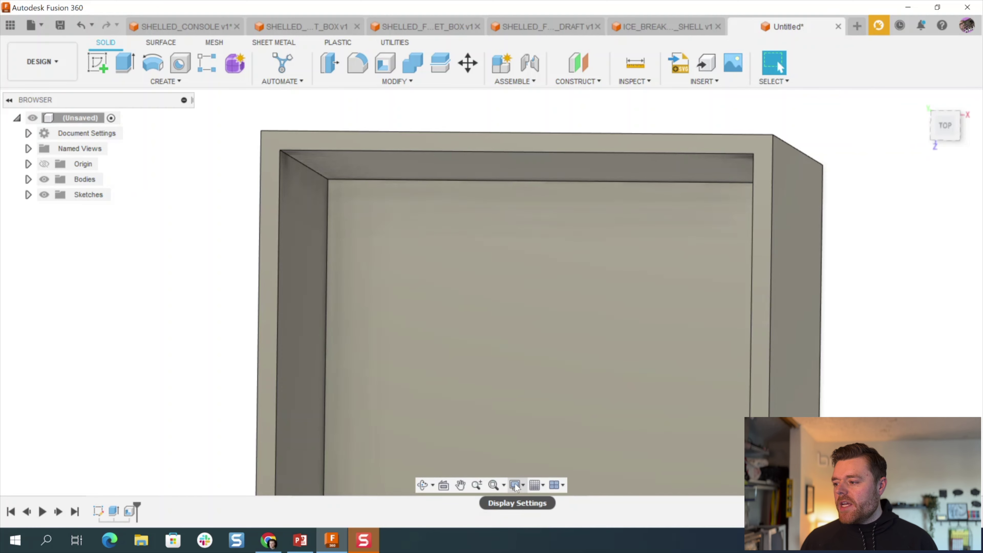
Switch the camera to Perspective, zoom around, then switch it back to Orthographic.
{"action": "left_click", "coordinate": [517, 484]}
{"action": "mouse_move", "coordinate": [531, 441]}
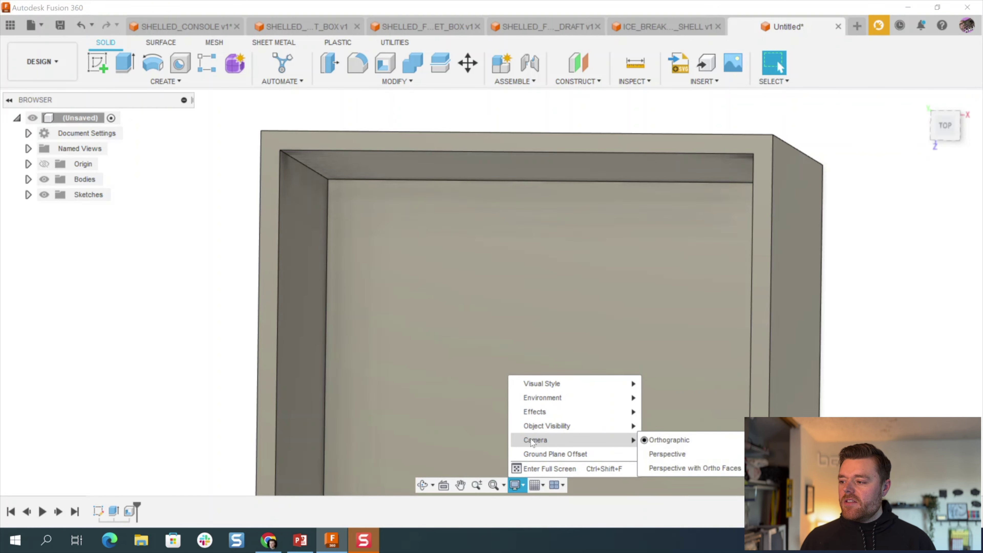
{"action": "left_click", "coordinate": [662, 453]}
{"action": "scroll", "coordinate": [692, 275], "scroll_direction": "down", "scroll_amount": 5}
{"action": "scroll", "coordinate": [646, 294], "scroll_direction": "up", "scroll_amount": 2}
{"action": "scroll", "coordinate": [678, 254], "scroll_direction": "down", "scroll_amount": 2}
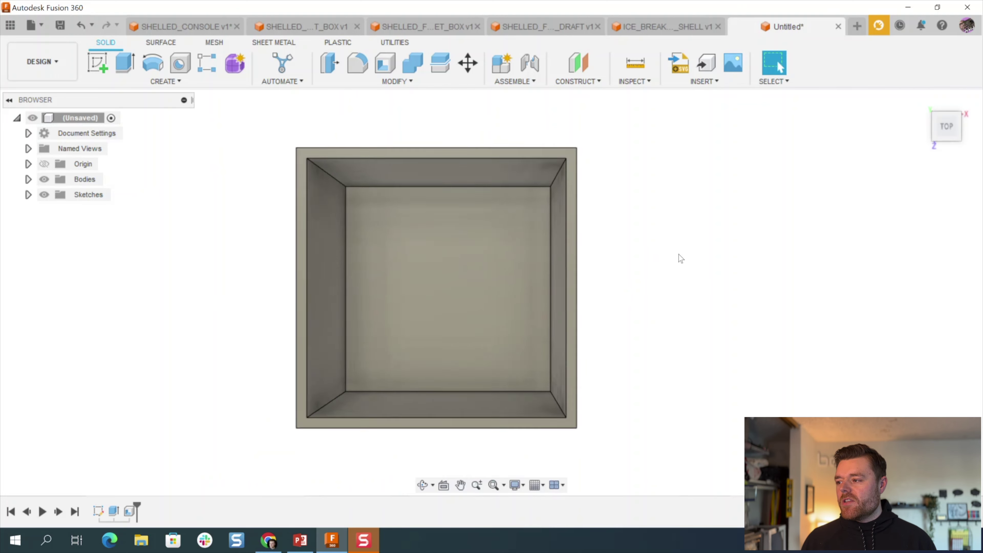
{"action": "scroll", "coordinate": [571, 442], "scroll_direction": "up", "scroll_amount": 2}
{"action": "left_click", "coordinate": [515, 484]}
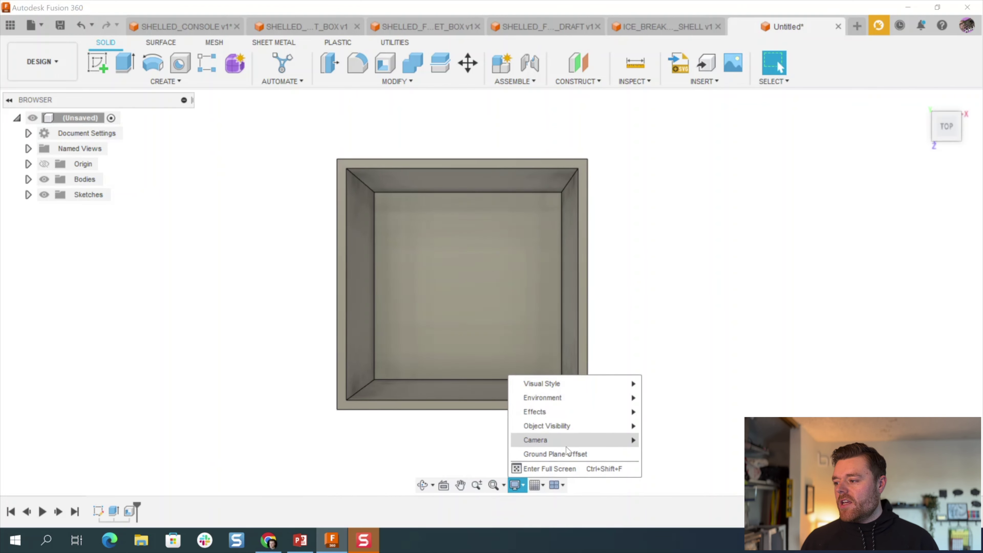
{"action": "mouse_move", "coordinate": [567, 445]}
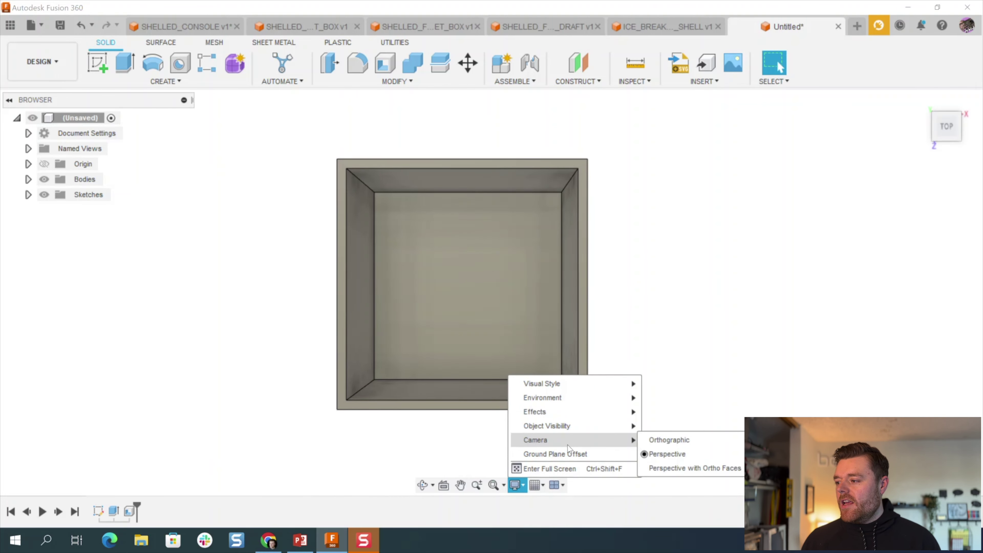
{"action": "left_click", "coordinate": [684, 440]}
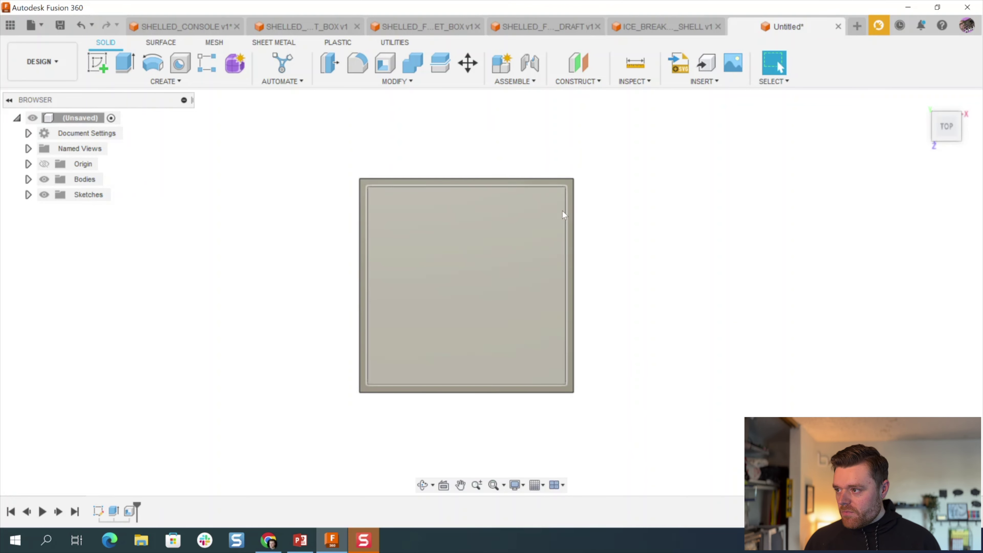
Orbit to look inside the box and start Modify > Draft.
{"action": "middle_click_drag", "start_coordinate": [477, 238], "coordinate": [478, 255], "text": "shift"}
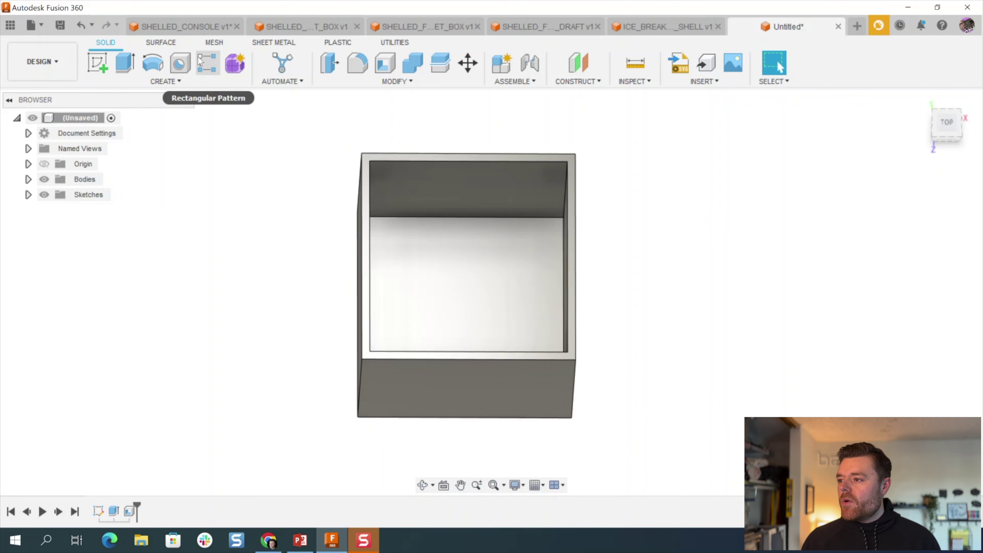
{"action": "left_click", "coordinate": [359, 82]}
{"action": "left_click", "coordinate": [339, 153]}
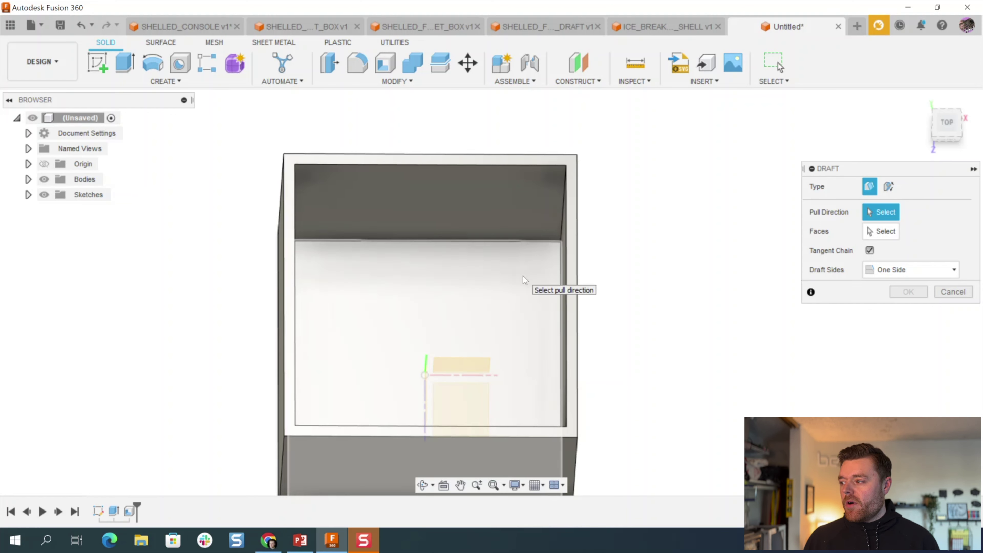
Set the inner floor as pull direction and select the four inner walls for the draft.
{"action": "left_click", "coordinate": [517, 277]}
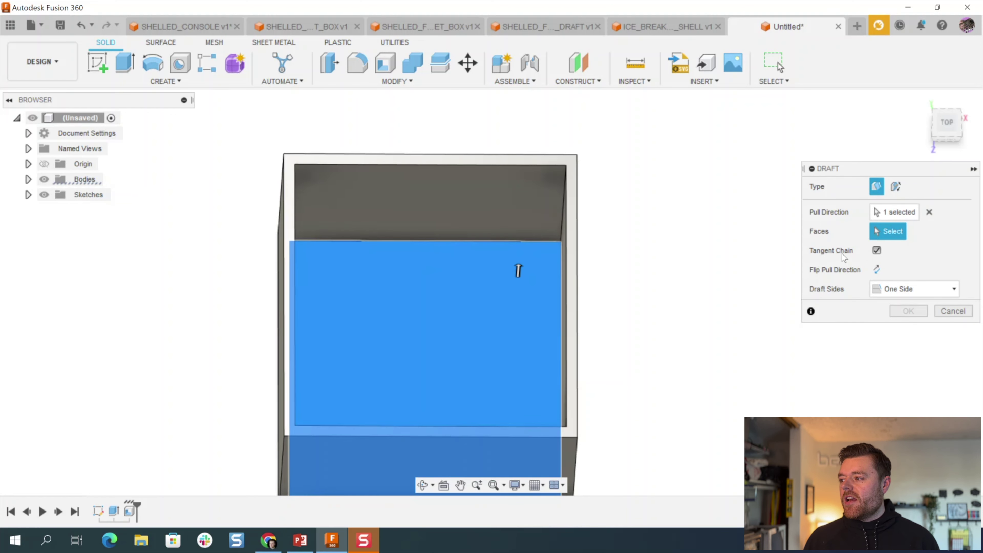
{"action": "middle_click_drag", "start_coordinate": [633, 271], "coordinate": [633, 228], "text": "shift"}
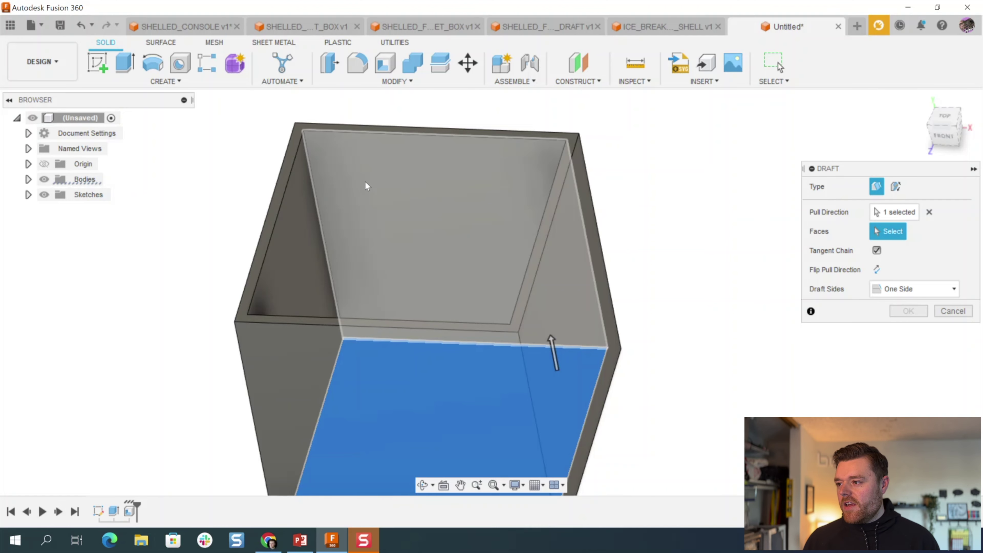
{"action": "left_click", "coordinate": [364, 183]}
{"action": "left_click", "coordinate": [299, 229]}
{"action": "middle_click_drag", "start_coordinate": [366, 262], "coordinate": [484, 271], "text": "shift"}
{"action": "left_click", "coordinate": [913, 288]}
Try draft angles of -5 and 3 degrees while viewing the drafted walls.
{"action": "type", "text": "-5"}
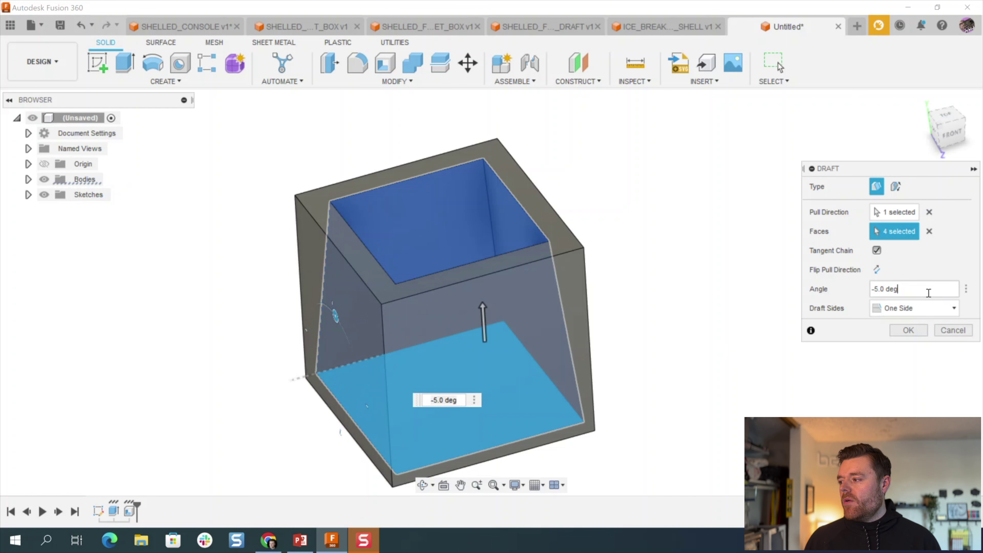
{"action": "key", "text": "Return"}
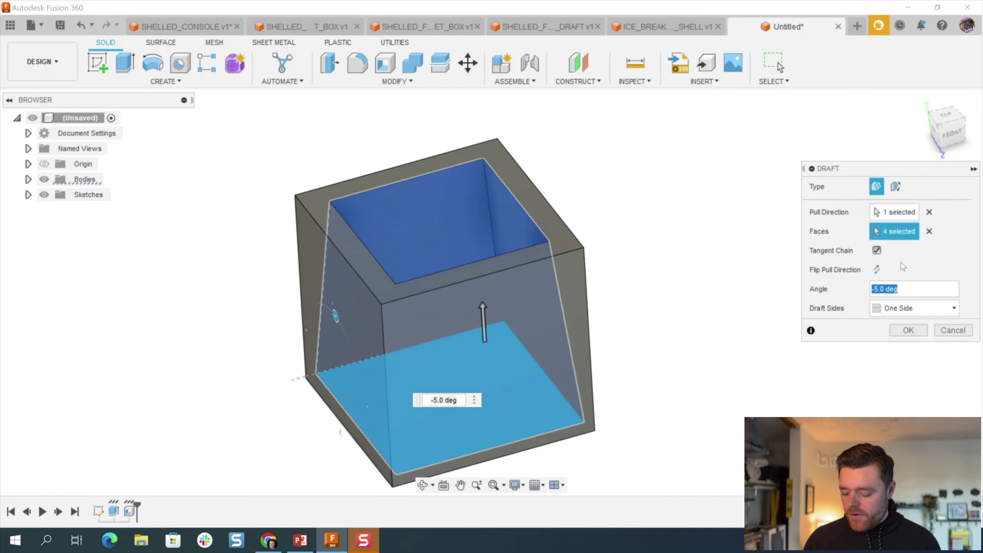
{"action": "type", "text": "3"}
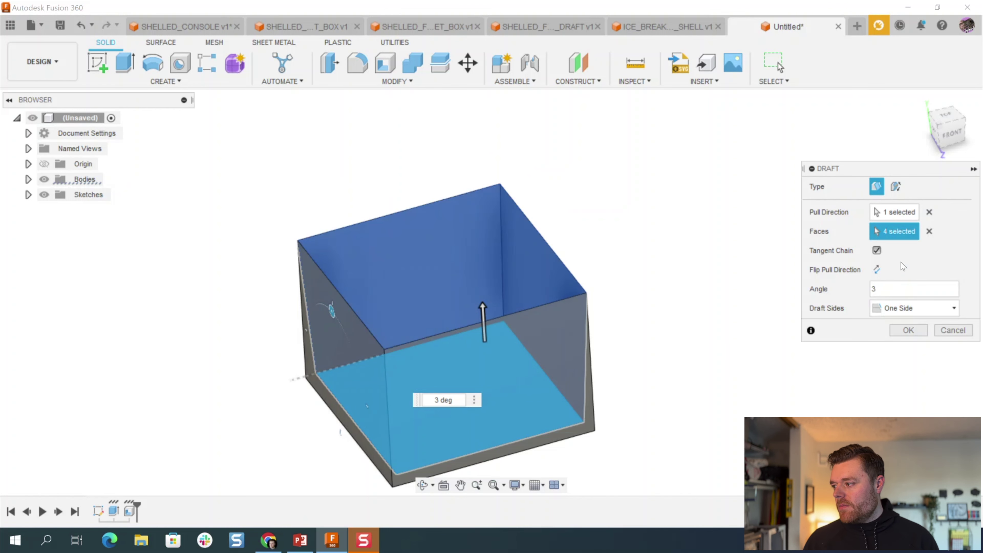
{"action": "middle_click_drag", "start_coordinate": [599, 386], "coordinate": [483, 220]}
{"action": "middle_click_drag", "start_coordinate": [518, 368], "coordinate": [612, 310], "text": "shift"}
Set the draft angle to 1 degree and orbit to review the preview.
{"action": "left_click", "coordinate": [930, 288]}
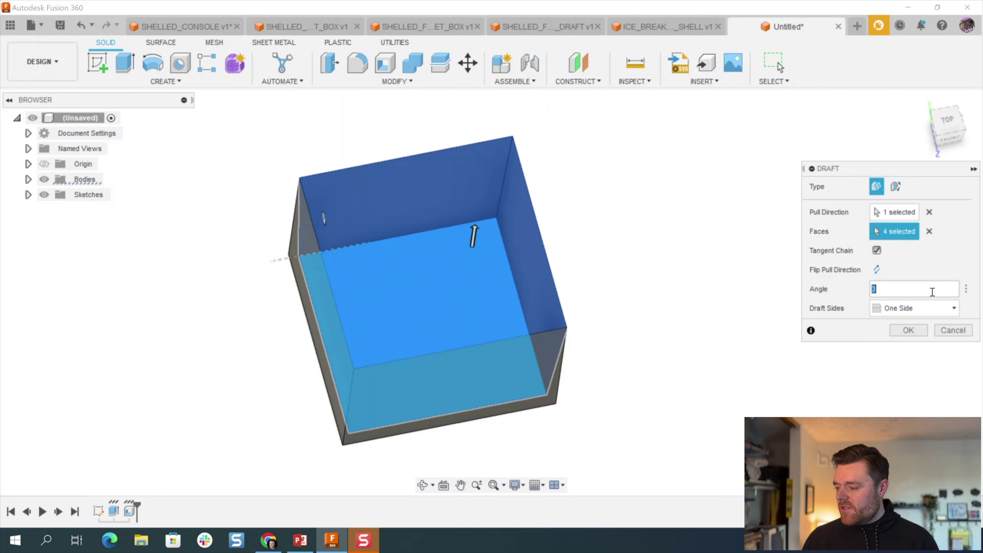
{"action": "type", "text": "2"}
{"action": "key", "text": "BackSpace"}
{"action": "type", "text": "1"}
{"action": "middle_click_drag", "start_coordinate": [502, 290], "coordinate": [484, 348], "text": "shift"}
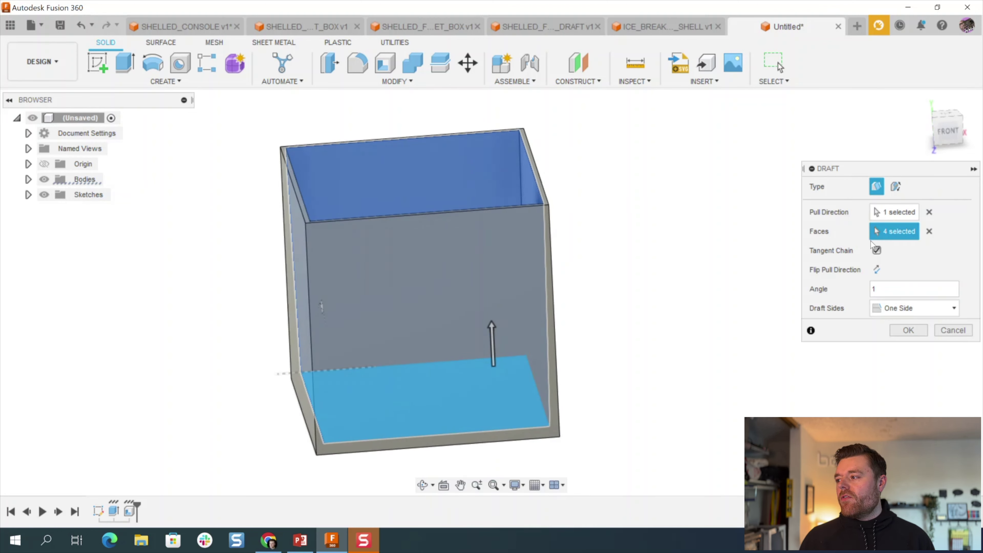
{"action": "middle_click_drag", "start_coordinate": [581, 300], "coordinate": [496, 314], "text": "shift"}
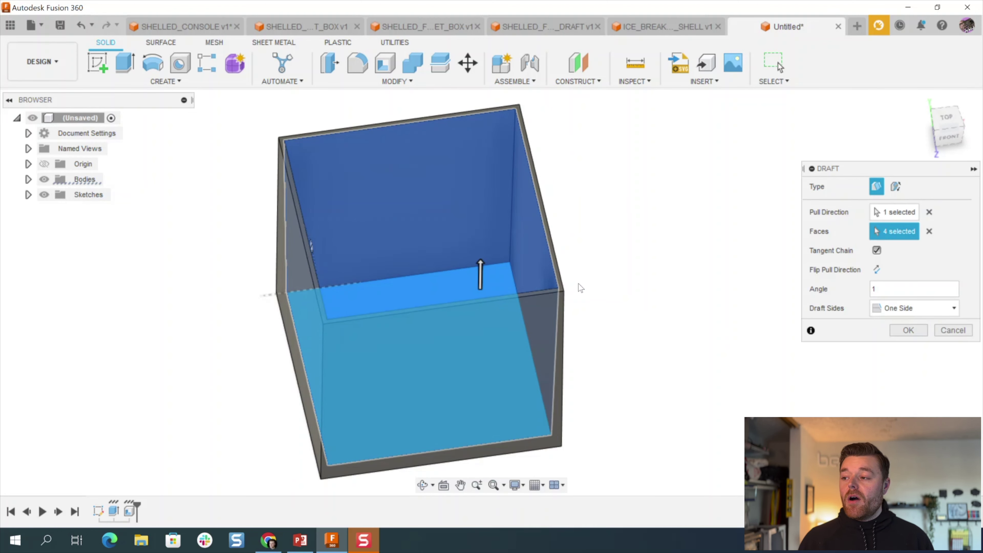
{"action": "middle_click_drag", "start_coordinate": [633, 335], "coordinate": [647, 202], "text": "shift"}
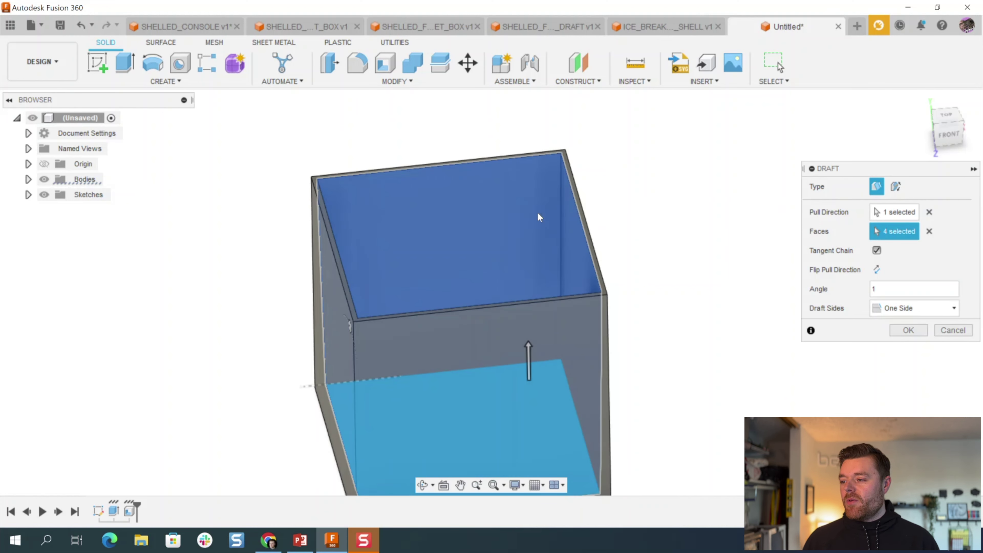
{"action": "scroll", "coordinate": [619, 201], "scroll_direction": "down", "scroll_amount": 2}
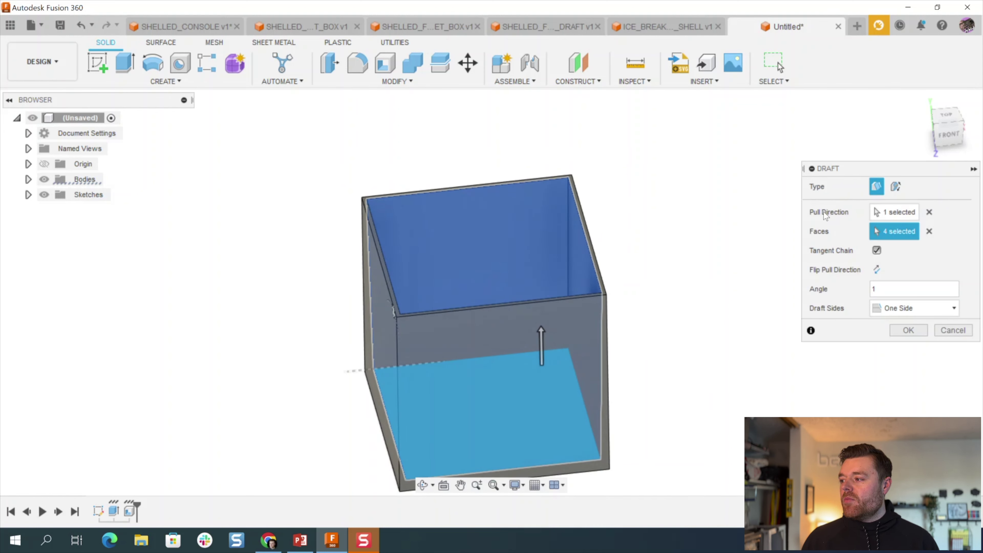
Replace the pull direction with the box's top rim face.
{"action": "left_click", "coordinate": [928, 214]}
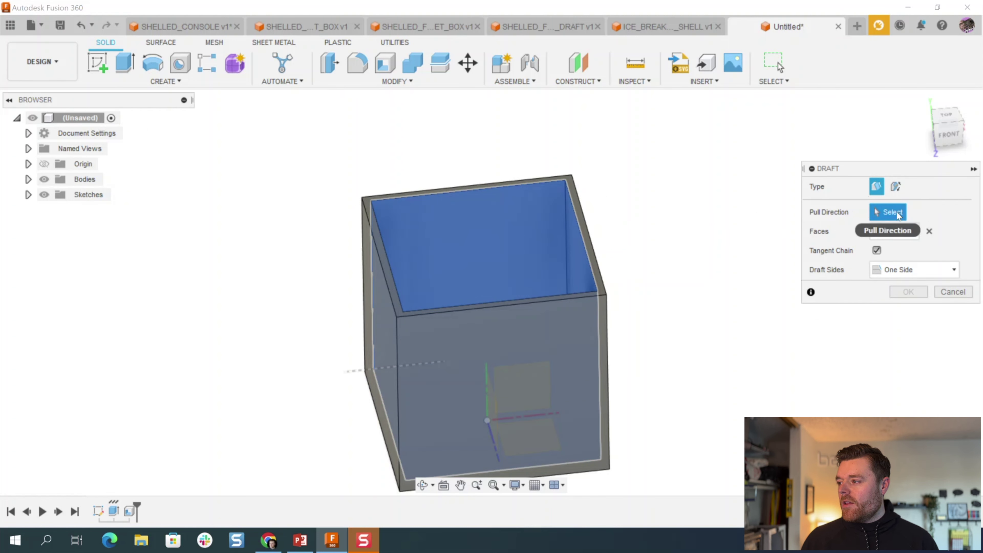
{"action": "left_click", "coordinate": [476, 236]}
{"action": "middle_click_drag", "start_coordinate": [477, 243], "coordinate": [403, 204], "text": "shift"}
Set the draft angle to 2.5 degrees and apply it to the four walls.
{"action": "mouse_move", "coordinate": [406, 193]}
{"action": "left_mouse_down"}
{"action": "mouse_move", "coordinate": [395, 184]}
{"action": "mouse_move", "coordinate": [406, 193]}
{"action": "left_mouse_up"}
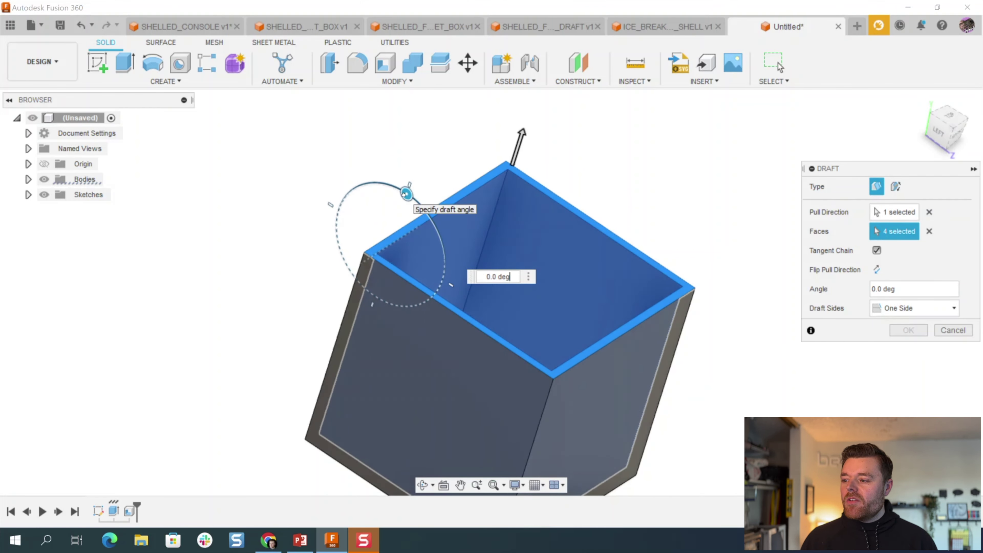
{"action": "type", "text": "6"}
{"action": "key", "text": "Return"}
{"action": "middle_click_drag", "start_coordinate": [403, 194], "coordinate": [498, 196], "text": "shift"}
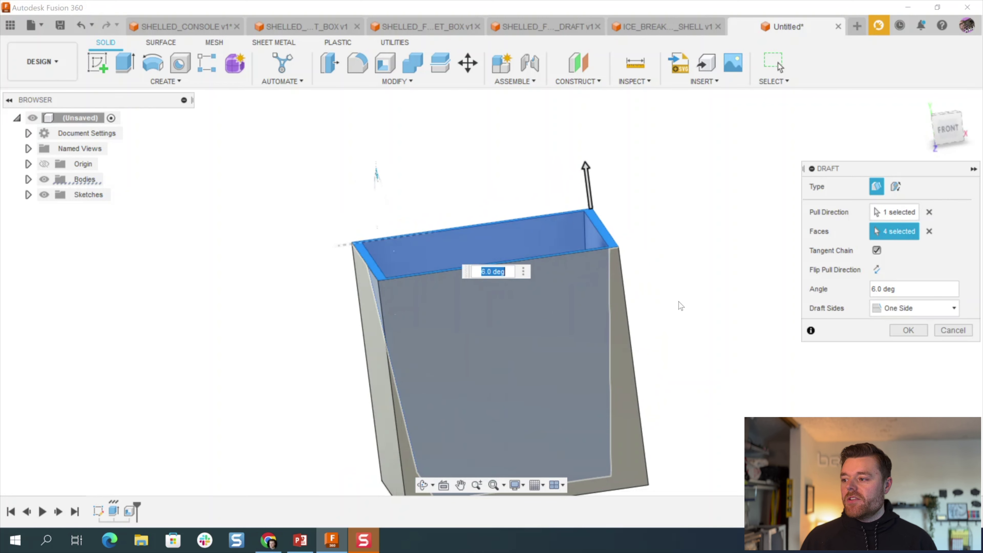
{"action": "type", "text": "2.5"}
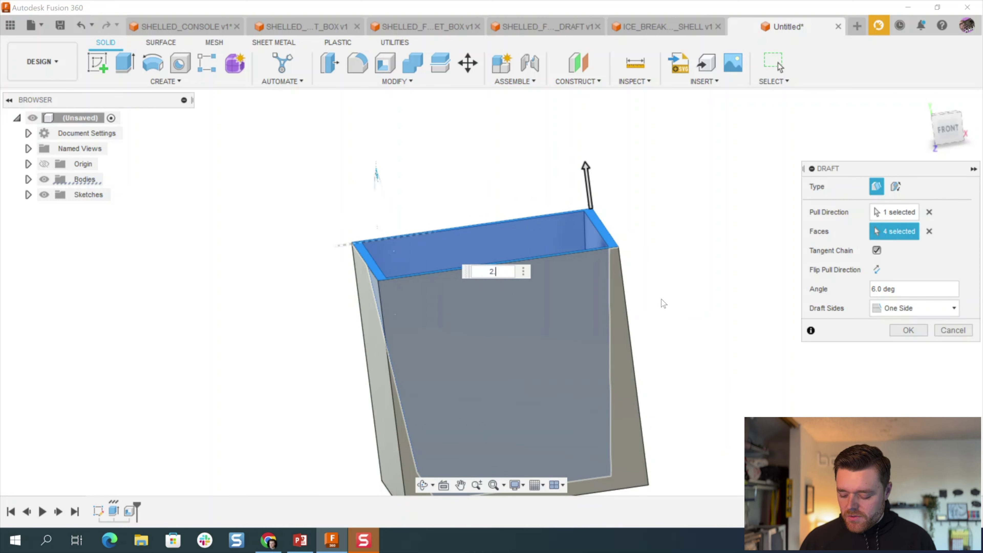
{"action": "left_click", "coordinate": [906, 331]}
{"action": "middle_click_drag", "start_coordinate": [719, 289], "coordinate": [845, 167], "text": "shift"}
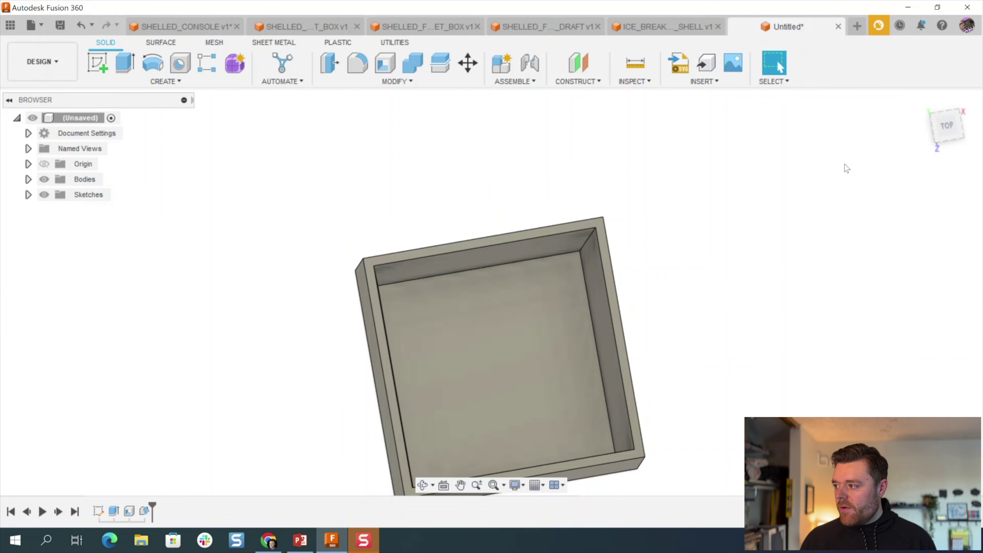
View the box from the top, zoom in on the left inner wall, then orbit back to 3-D.
{"action": "left_click", "coordinate": [946, 128]}
{"action": "scroll", "coordinate": [557, 204], "scroll_direction": "down", "scroll_amount": 2}
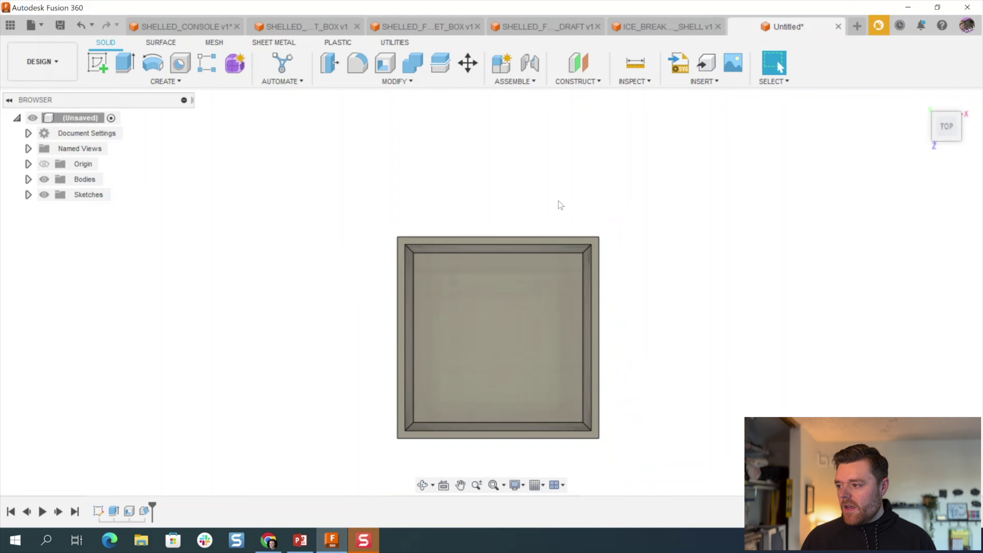
{"action": "scroll", "coordinate": [572, 333], "scroll_direction": "up", "scroll_amount": 1}
{"action": "scroll", "coordinate": [532, 293], "scroll_direction": "down", "scroll_amount": 2}
{"action": "scroll", "coordinate": [527, 327], "scroll_direction": "up", "scroll_amount": 3}
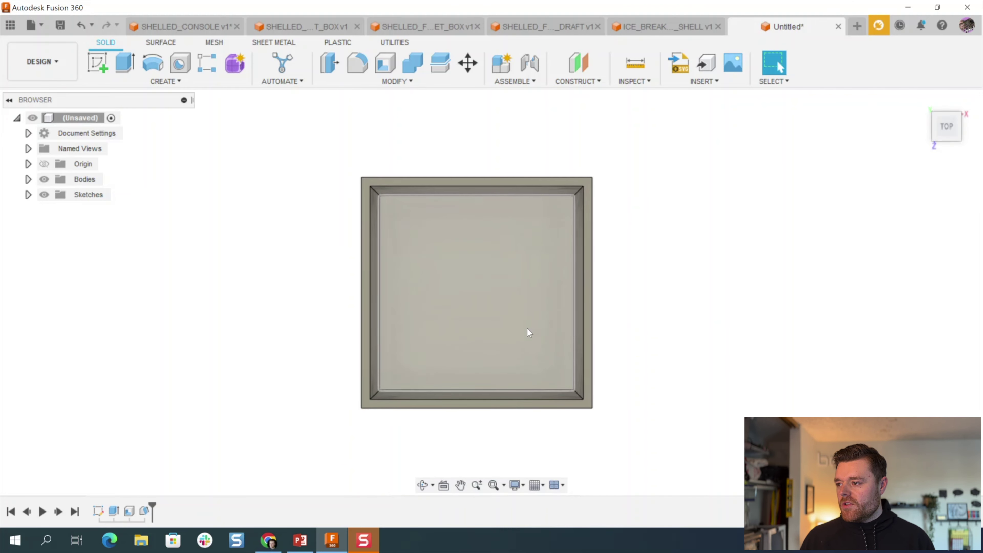
{"action": "scroll", "coordinate": [346, 180], "scroll_direction": "up", "scroll_amount": 3}
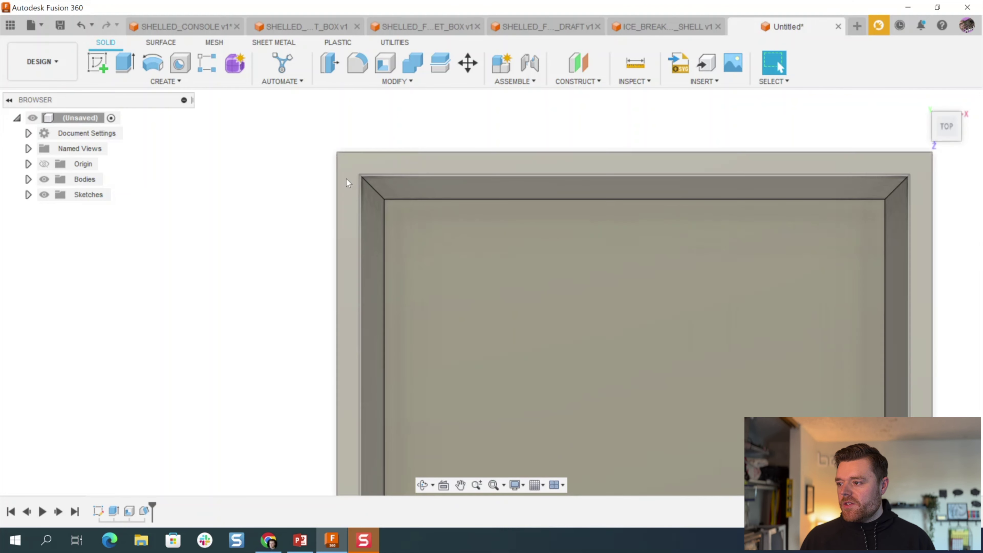
{"action": "left_click", "coordinate": [375, 215]}
{"action": "scroll", "coordinate": [335, 181], "scroll_direction": "down", "scroll_amount": 3}
{"action": "scroll", "coordinate": [499, 198], "scroll_direction": "down", "scroll_amount": 1}
{"action": "middle_click_drag", "start_coordinate": [494, 206], "coordinate": [444, 144], "text": "shift"}
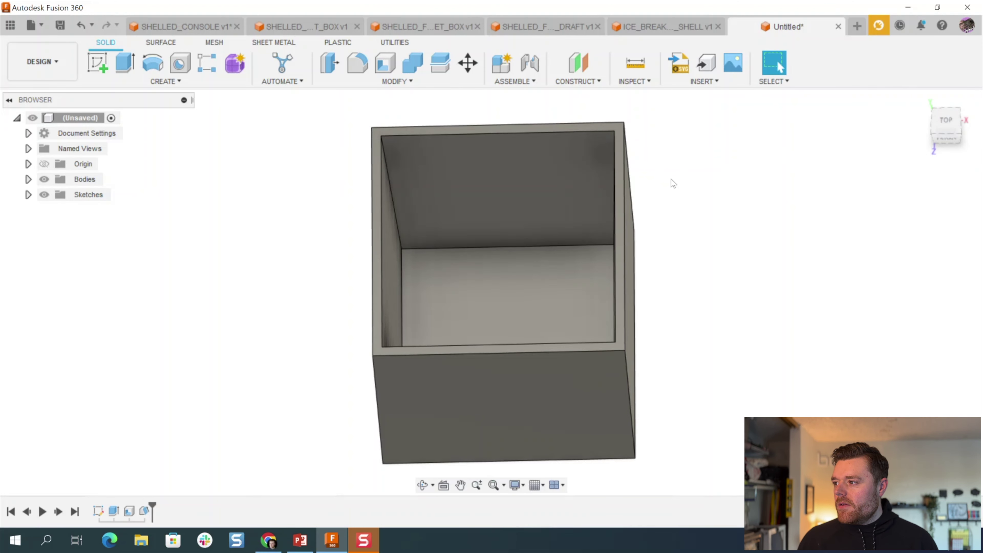
Create a new design and start a sketch on the ground plane.
{"action": "left_click", "coordinate": [857, 31]}
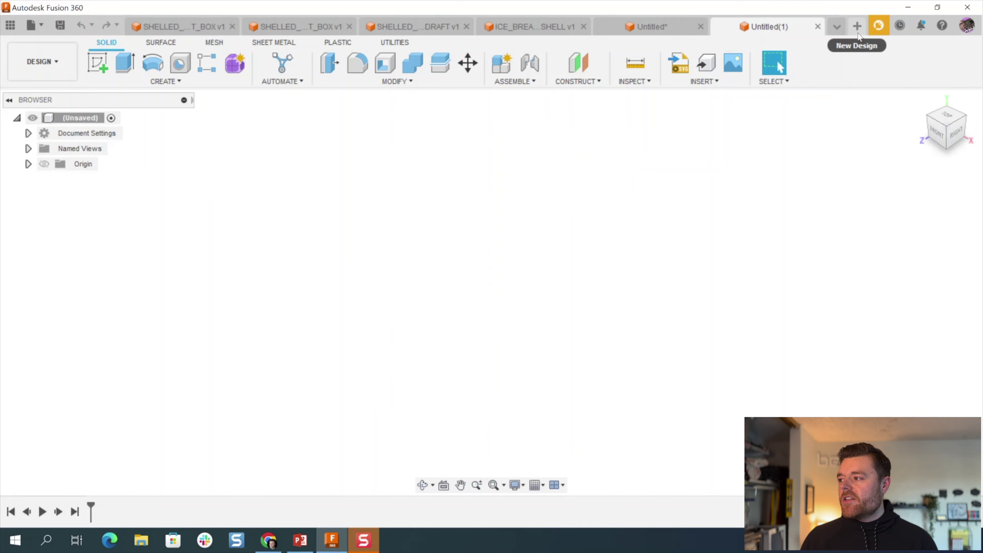
{"action": "left_click", "coordinate": [91, 65]}
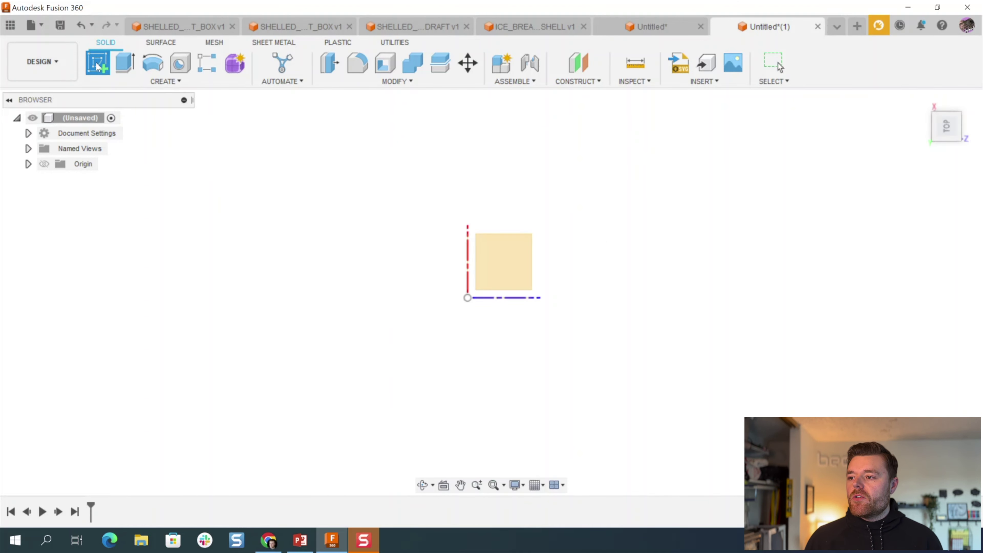
{"action": "mouse_move", "coordinate": [487, 261]}
{"action": "middle_mouse_down", "text": "shift"}
{"action": "mouse_move", "coordinate": [472, 328]}
{"action": "mouse_move", "coordinate": [448, 296]}
{"action": "mouse_move", "coordinate": [456, 331]}
{"action": "middle_mouse_up", "text": "shift"}
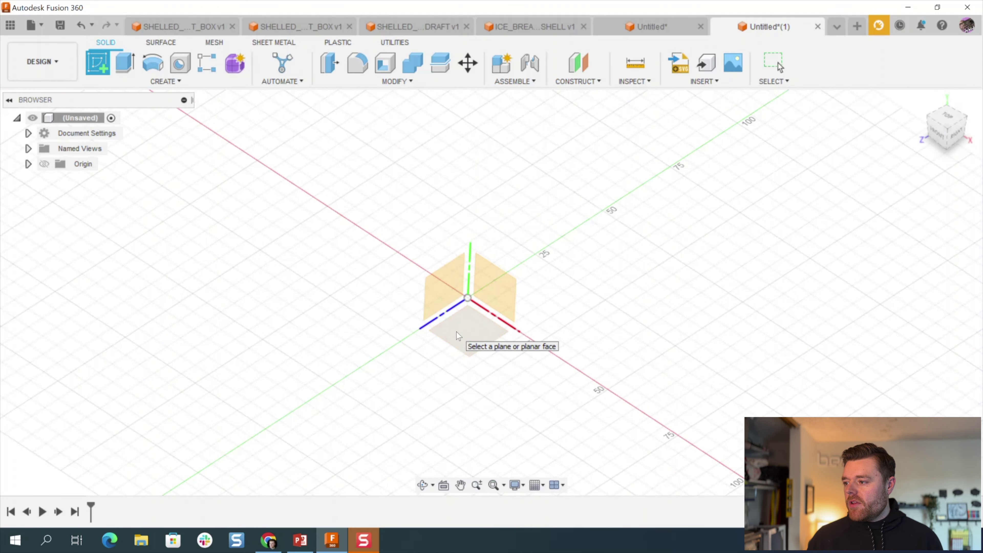
{"action": "left_click", "coordinate": [456, 331]}
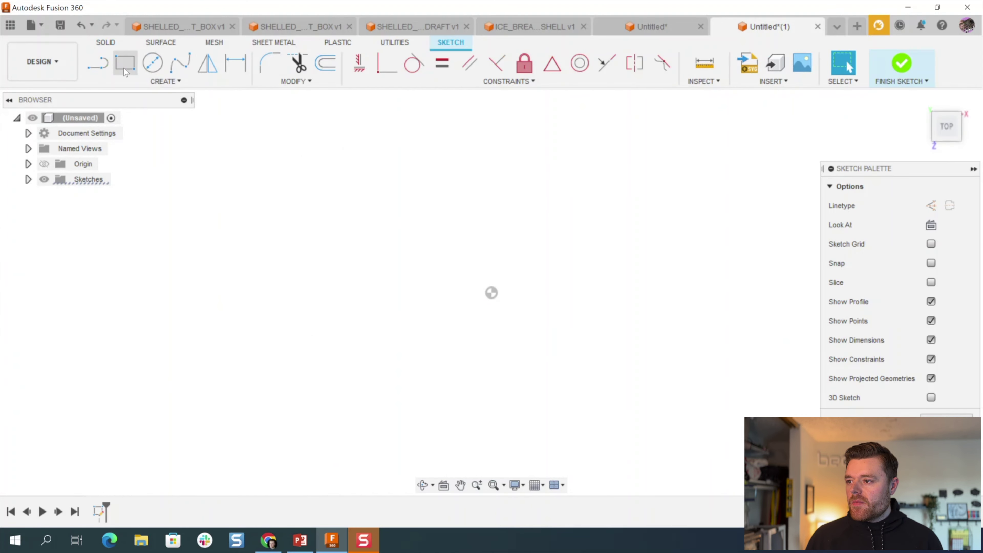
Draw a center rectangle centred on the origin.
{"action": "left_click", "coordinate": [158, 80]}
{"action": "mouse_move", "coordinate": [135, 110]}
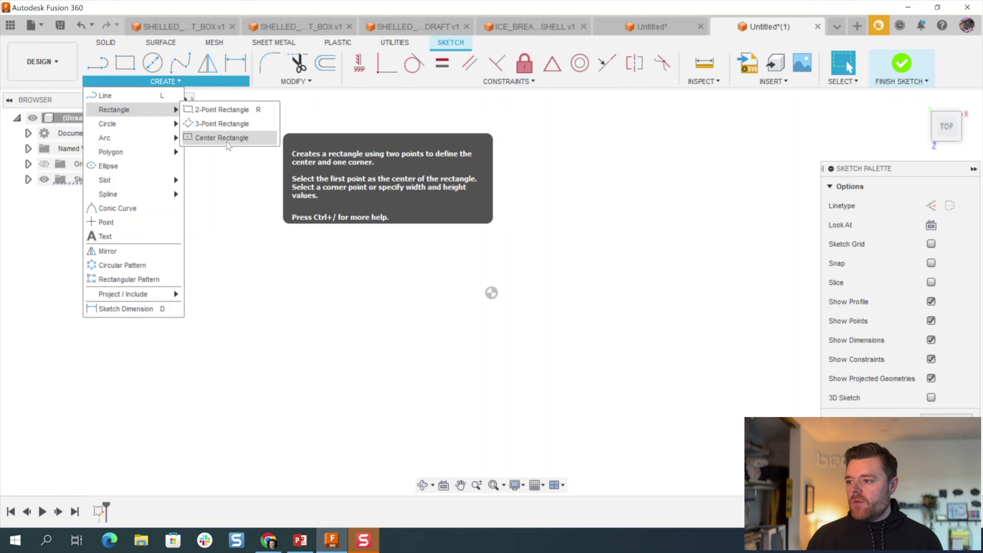
{"action": "left_click", "coordinate": [212, 138]}
{"action": "left_click", "coordinate": [492, 293]}
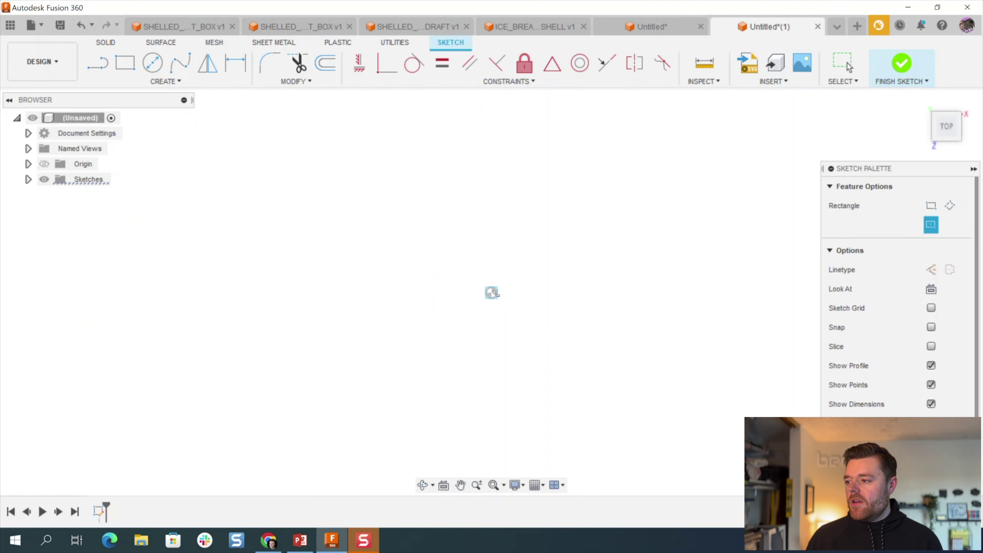
{"action": "left_click", "coordinate": [575, 244]}
{"action": "key", "text": "Escape"}
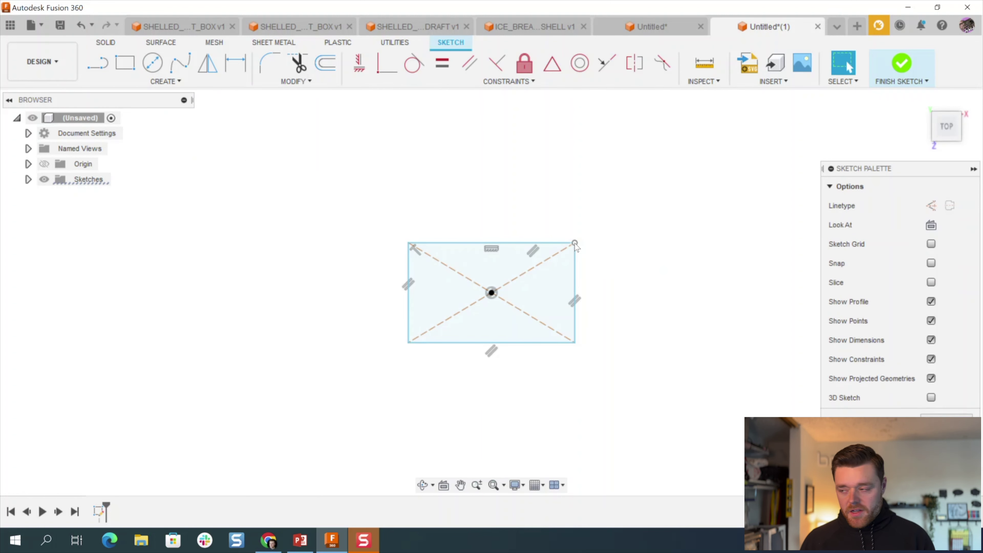
Extrude the rectangle 100 with the E shortcut into a solid block.
{"action": "type", "text": "e100"}
{"action": "key", "text": "Return"}
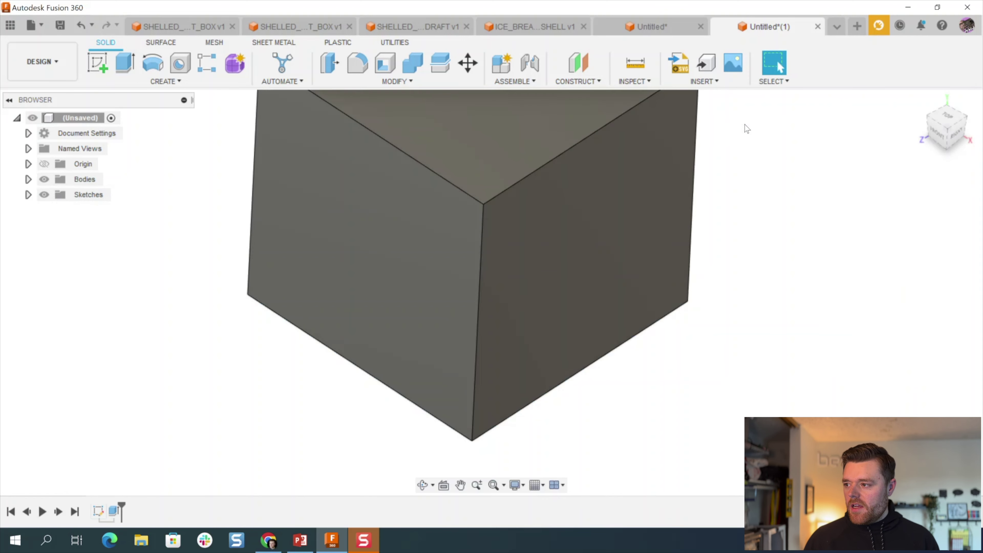
{"action": "scroll", "coordinate": [474, 278], "scroll_direction": "down", "scroll_amount": 3}
{"action": "scroll", "coordinate": [475, 323], "scroll_direction": "down", "scroll_amount": 2}
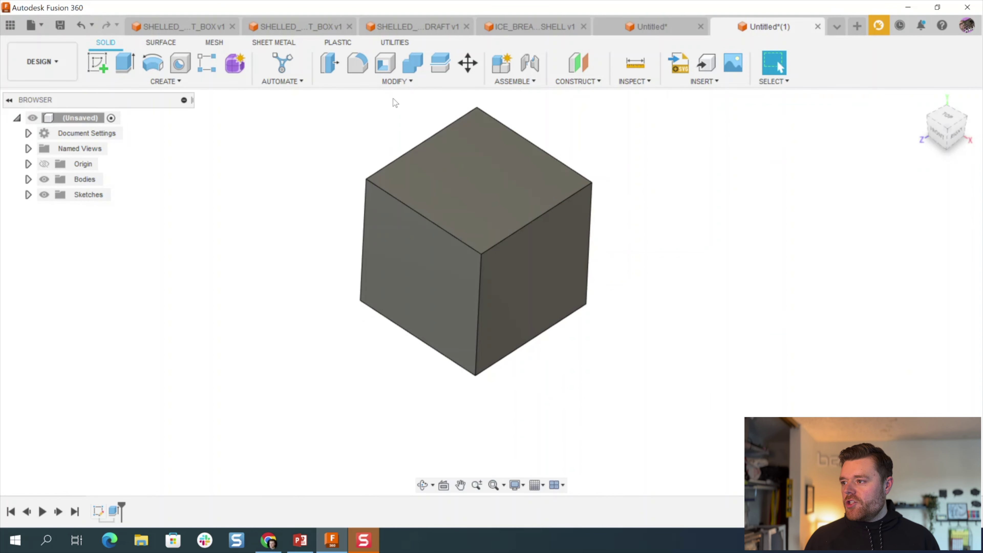
Shell the block with the top face removed and 4 mm wall thickness.
{"action": "left_click", "coordinate": [384, 65]}
{"action": "left_click", "coordinate": [474, 185]}
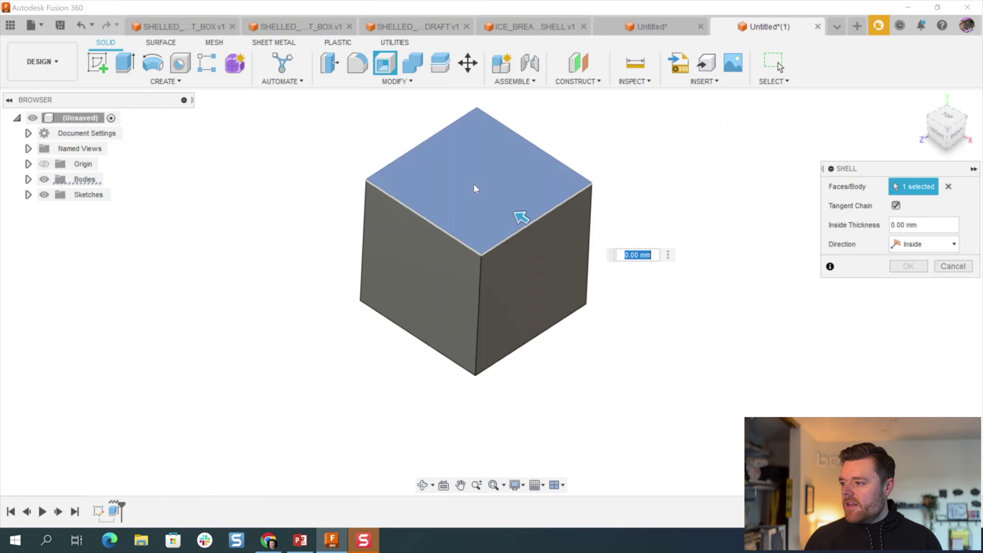
{"action": "type", "text": "4"}
{"action": "key", "text": "Return"}
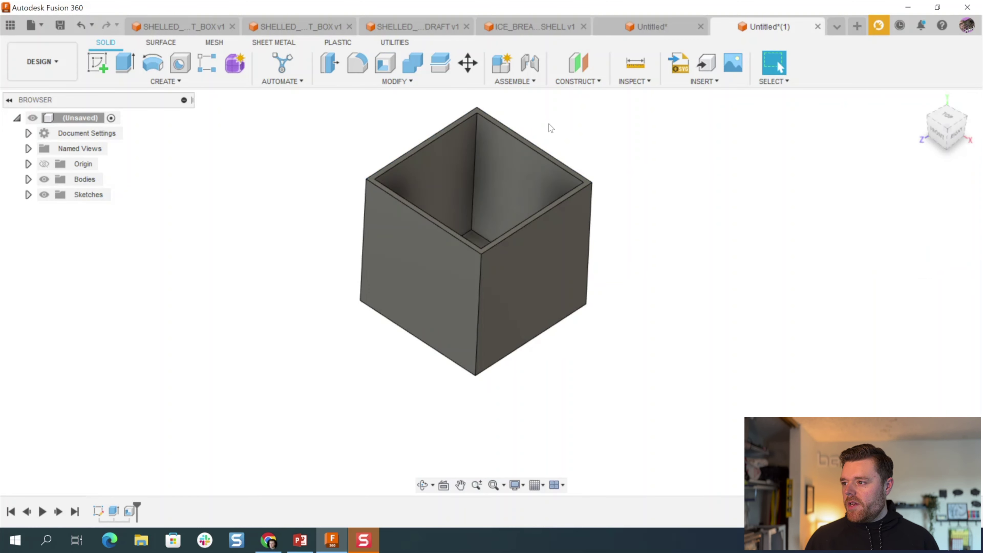
Start a fillet and select the first three inner edges of the box.
{"action": "left_click", "coordinate": [357, 63]}
{"action": "middle_click_drag", "start_coordinate": [652, 161], "coordinate": [528, 193], "text": "shift"}
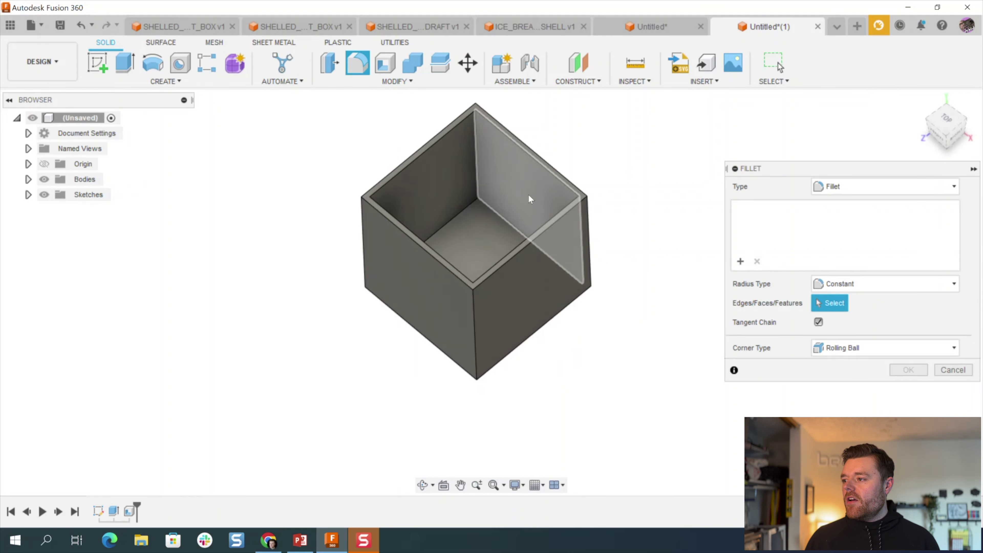
{"action": "scroll", "coordinate": [473, 138], "scroll_direction": "up", "scroll_amount": 3}
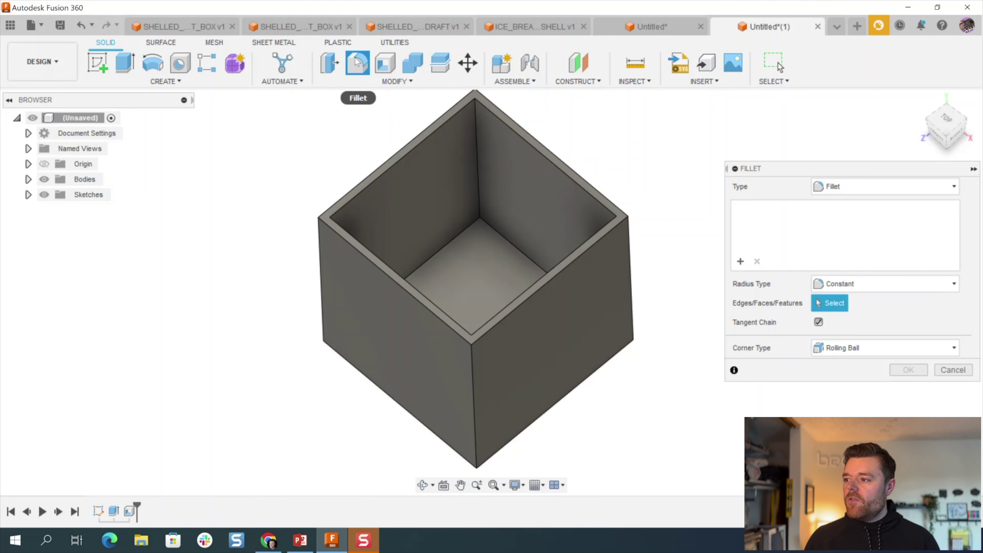
{"action": "middle_click_drag", "start_coordinate": [420, 251], "coordinate": [448, 224], "text": "shift"}
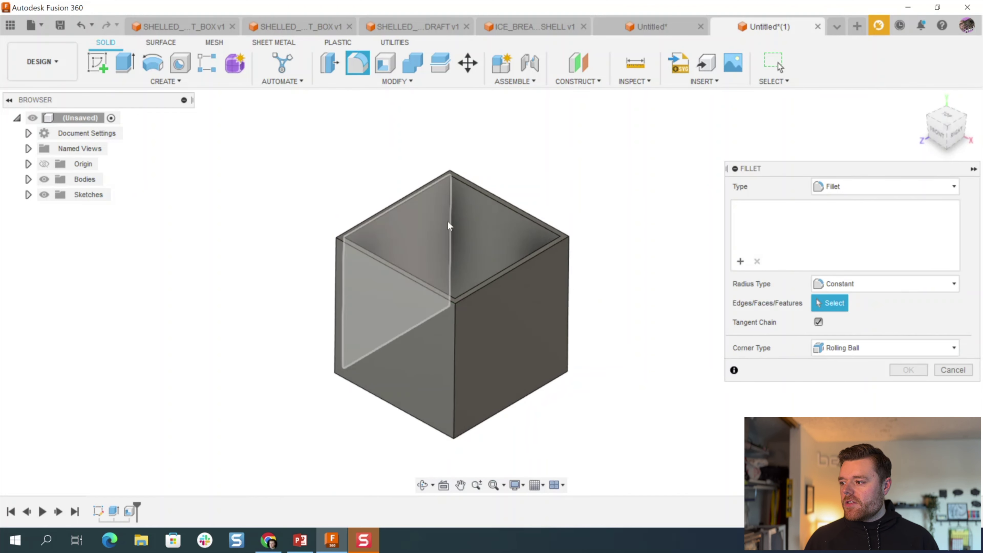
{"action": "left_click", "coordinate": [449, 218]}
{"action": "middle_click_drag", "start_coordinate": [390, 311], "coordinate": [476, 287], "text": "shift"}
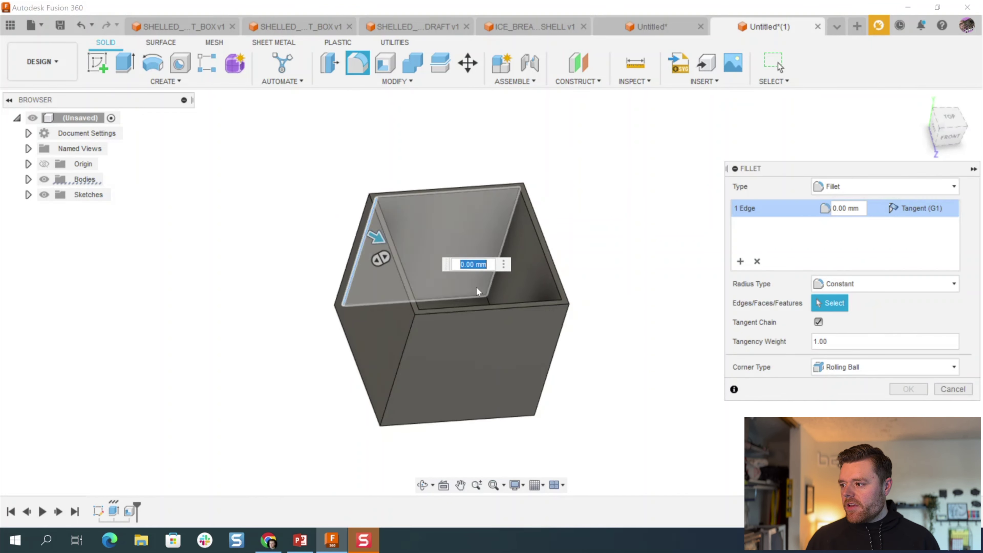
{"action": "left_click", "coordinate": [501, 235]}
{"action": "middle_click_drag", "start_coordinate": [501, 235], "coordinate": [511, 346], "text": "shift"}
{"action": "left_click", "coordinate": [416, 387]}
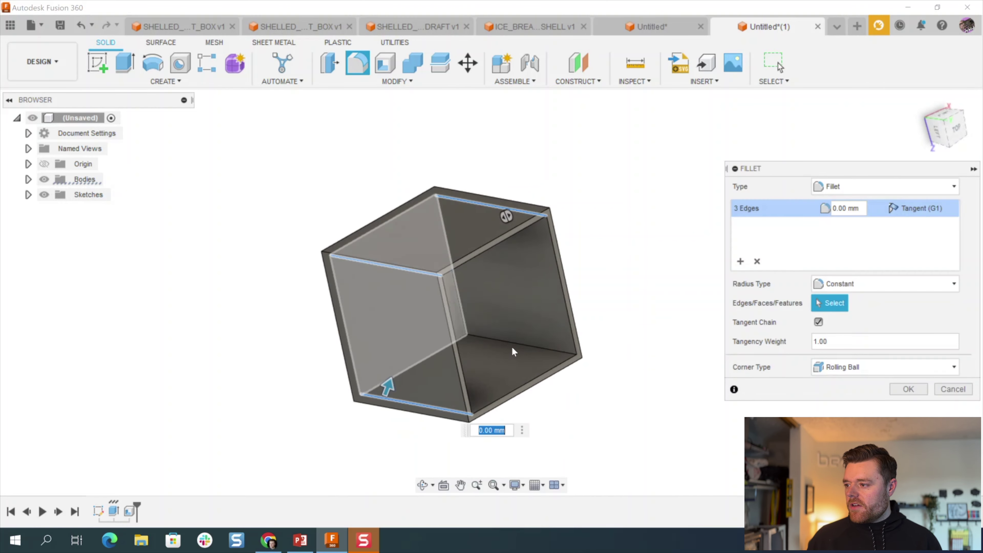
Add the remaining five inner edges and apply a 25 mm fillet radius.
{"action": "left_click", "coordinate": [513, 346]}
{"action": "middle_click_drag", "start_coordinate": [368, 274], "coordinate": [457, 353], "text": "shift"}
{"action": "left_click", "coordinate": [438, 261]}
{"action": "left_click", "coordinate": [399, 285]}
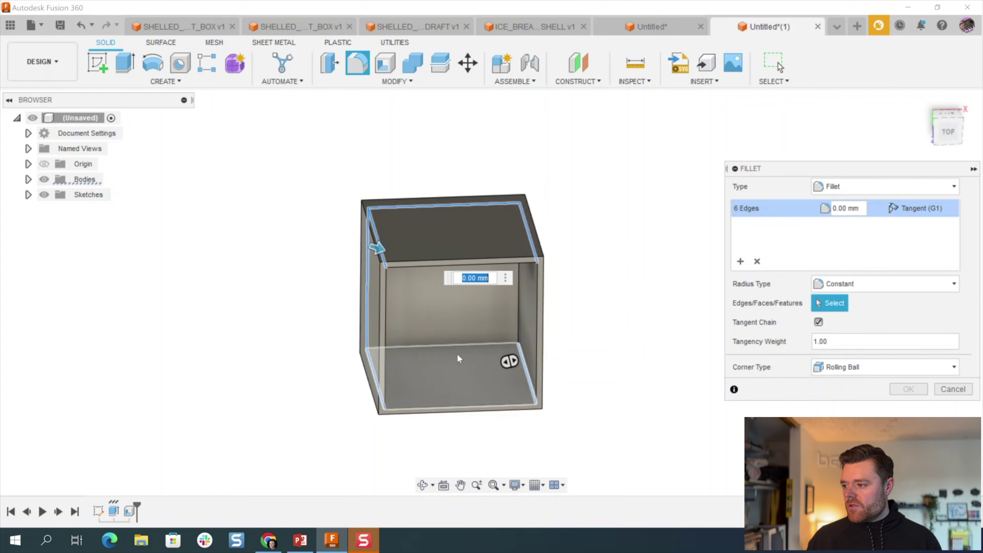
{"action": "left_click", "coordinate": [461, 342]}
{"action": "left_click", "coordinate": [517, 299]}
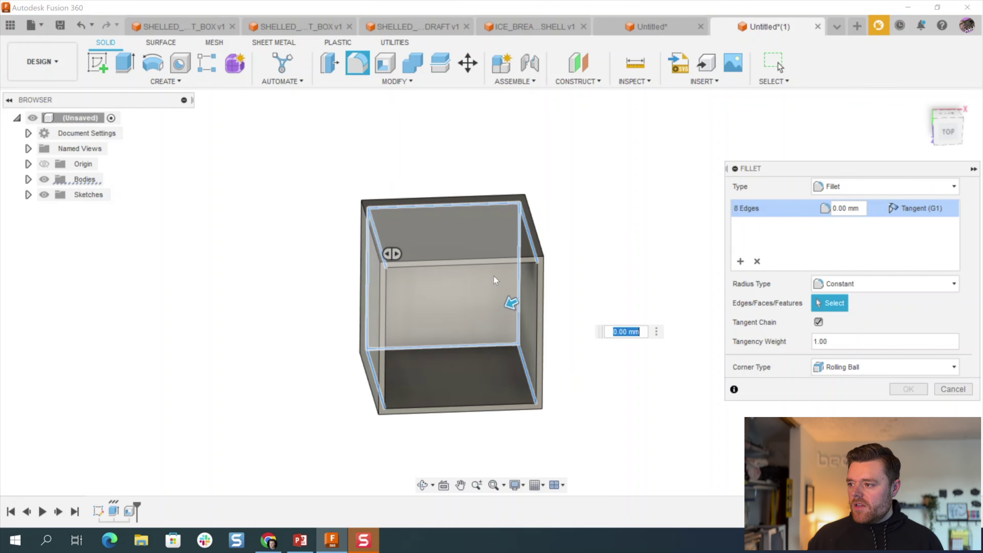
{"action": "middle_click_drag", "start_coordinate": [494, 275], "coordinate": [480, 185], "text": "shift"}
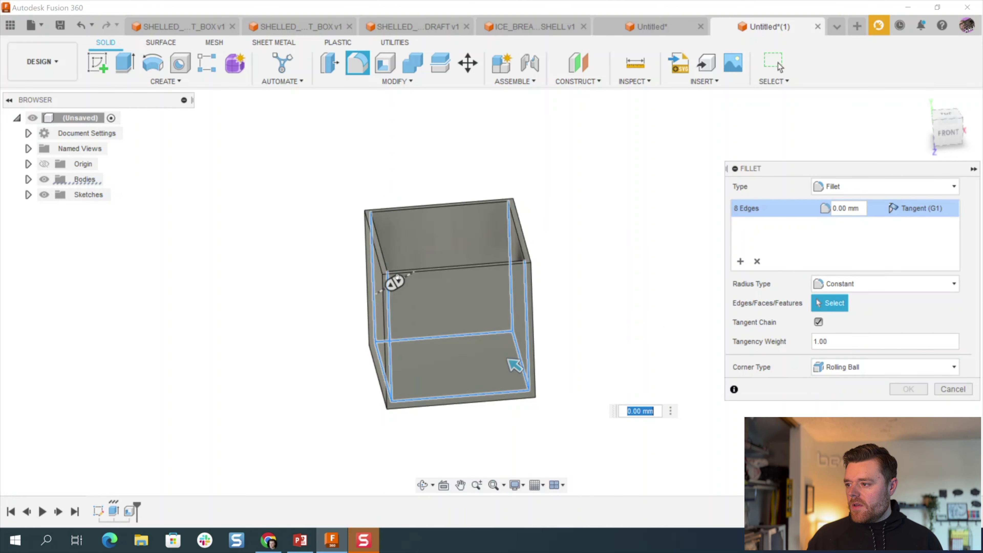
{"action": "type", "text": "2"}
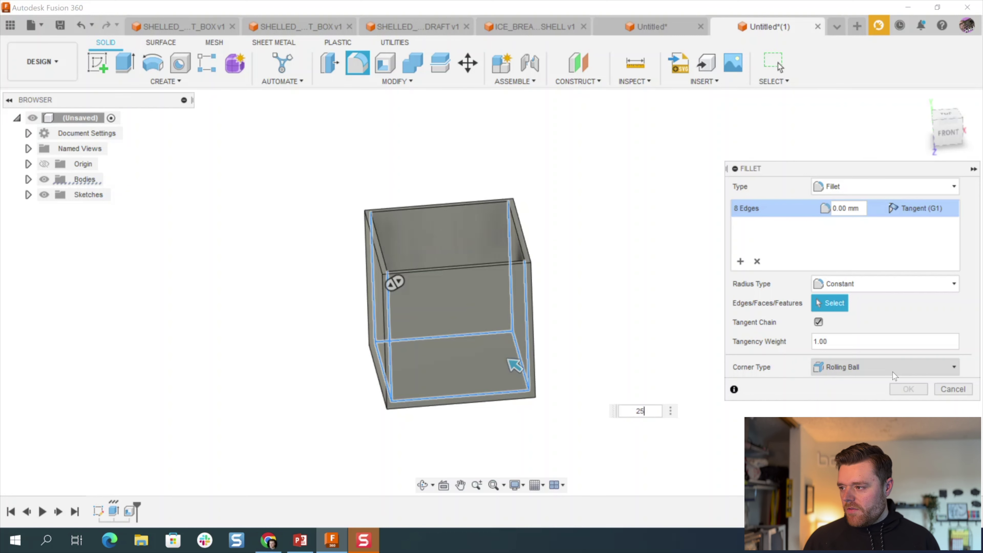
{"action": "type", "text": "5"}
{"action": "key", "text": "Return"}
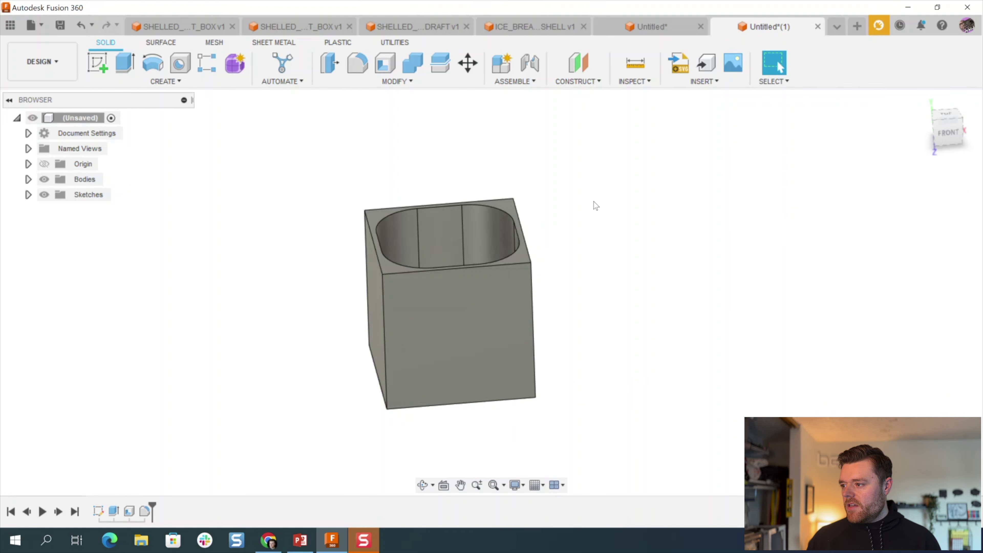
Start a fillet and select the box's four vertical outer edges.
{"action": "left_click", "coordinate": [356, 62]}
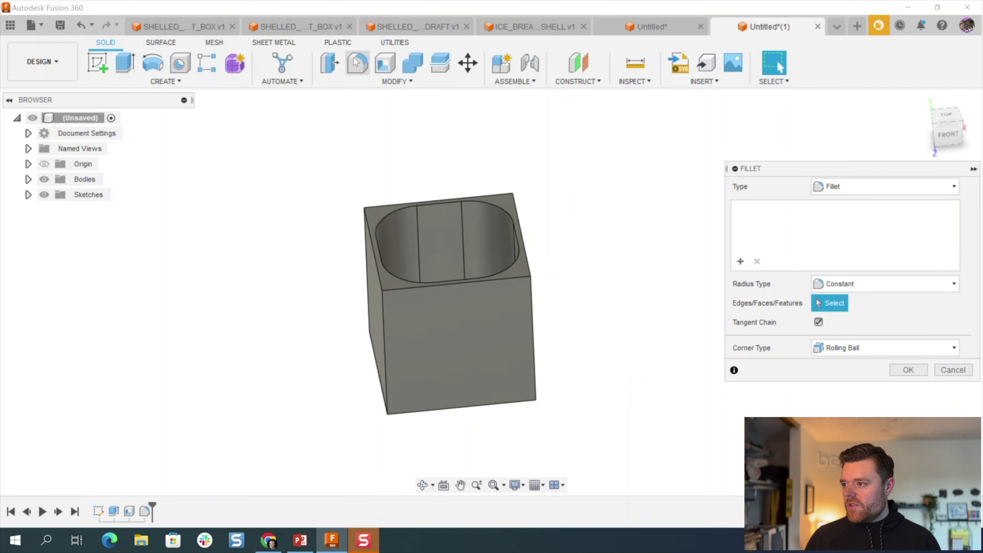
{"action": "middle_click_drag", "start_coordinate": [627, 304], "coordinate": [542, 271], "text": "shift"}
{"action": "left_click", "coordinate": [539, 327]}
{"action": "left_click", "coordinate": [448, 302]}
{"action": "left_click", "coordinate": [426, 340]}
{"action": "left_click", "coordinate": [365, 239]}
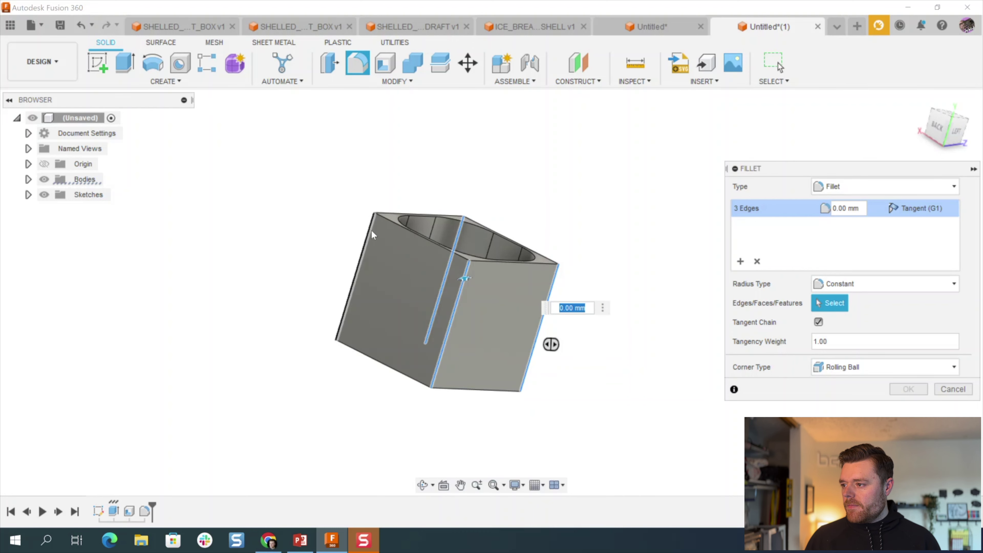
Add the four bottom outer edges and apply the fillet with radius 20.
{"action": "left_click", "coordinate": [357, 348]}
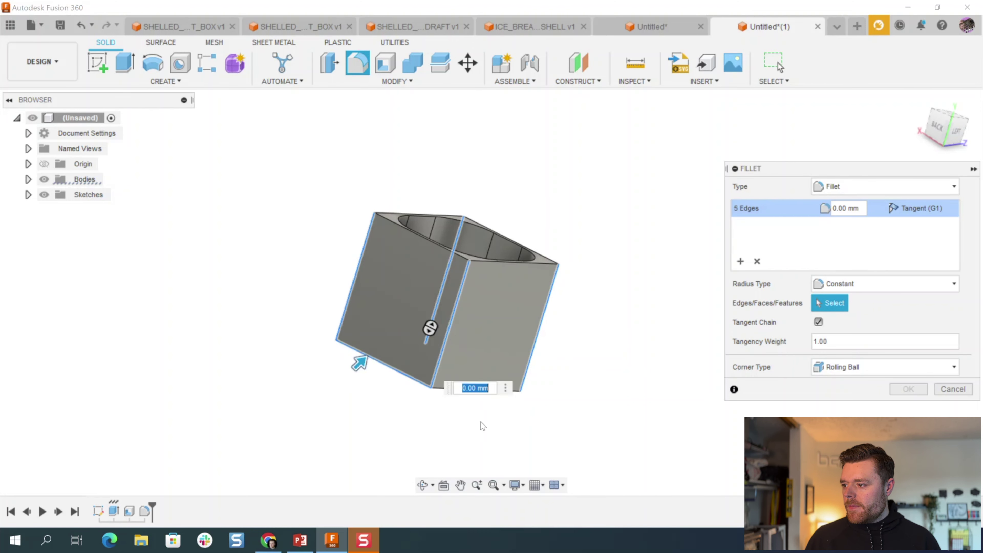
{"action": "left_click", "coordinate": [443, 389]}
{"action": "middle_click_drag", "start_coordinate": [491, 344], "coordinate": [385, 326], "text": "shift"}
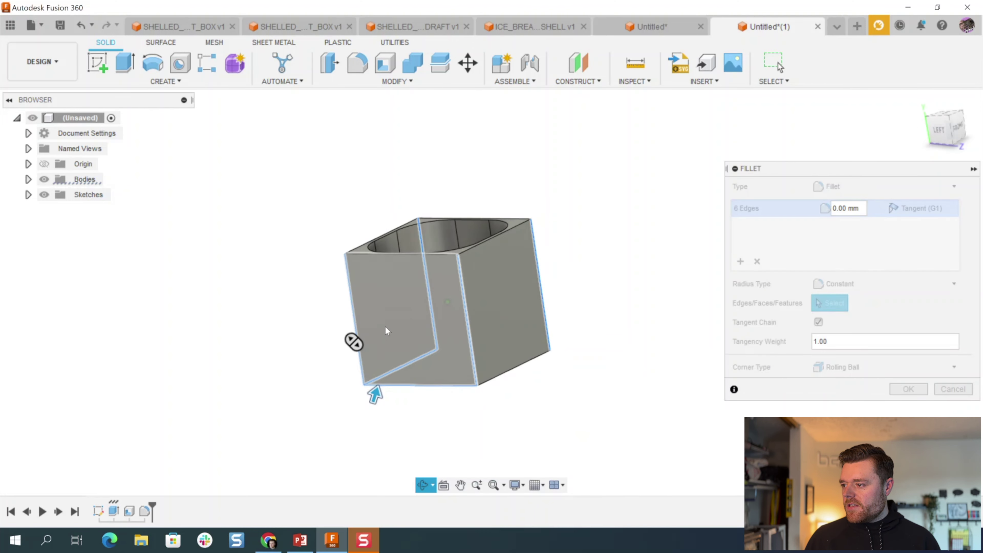
{"action": "left_click", "coordinate": [524, 367]}
{"action": "middle_click_drag", "start_coordinate": [479, 337], "coordinate": [384, 358], "text": "shift"}
{"action": "left_click", "coordinate": [527, 352]}
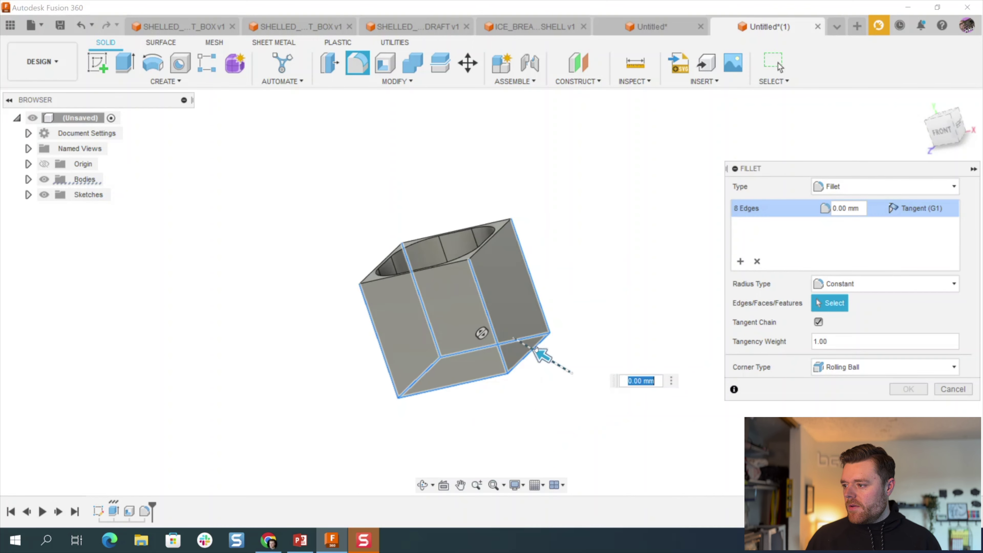
{"action": "type", "text": "20"}
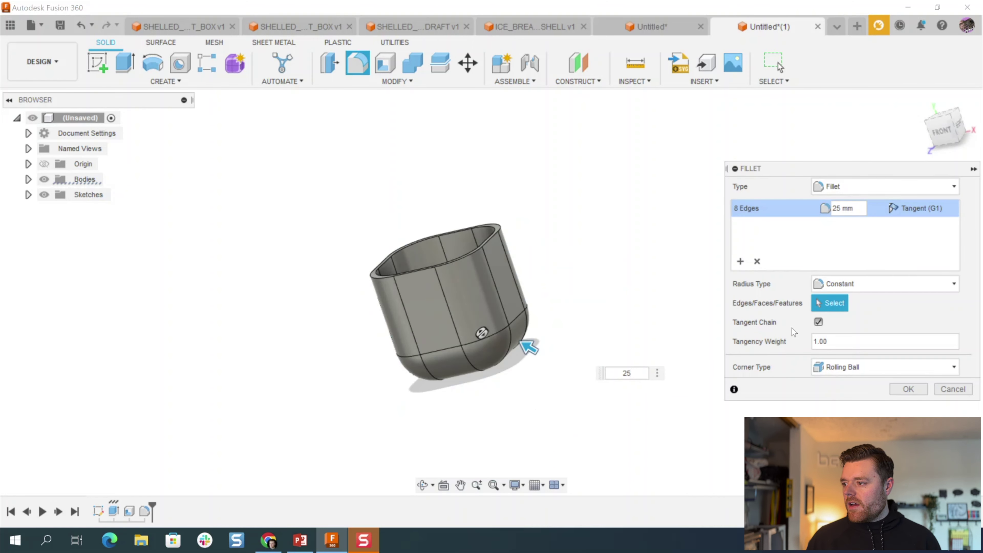
{"action": "key", "text": "Return"}
{"action": "middle_click_drag", "start_coordinate": [564, 279], "coordinate": [589, 272], "text": "shift"}
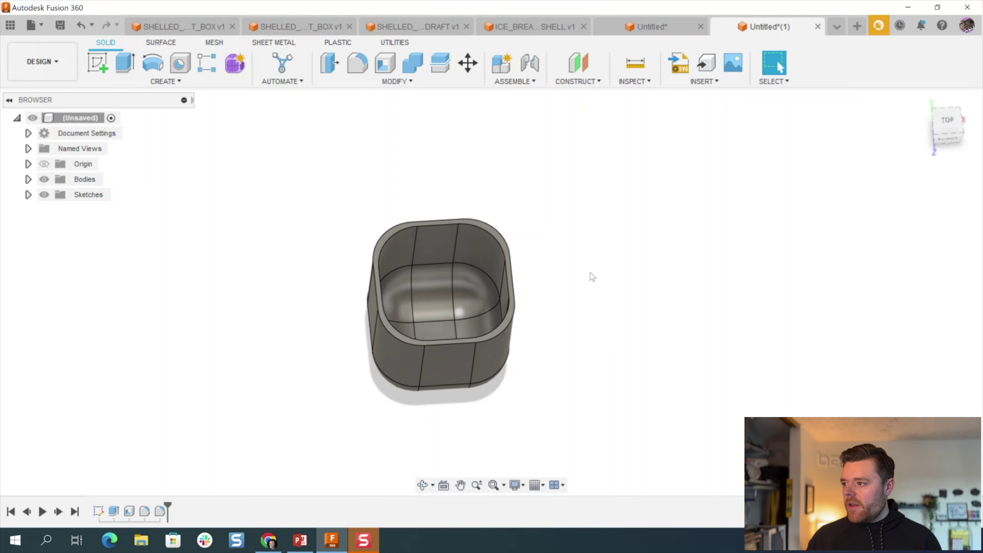
{"action": "left_click", "coordinate": [397, 81]}
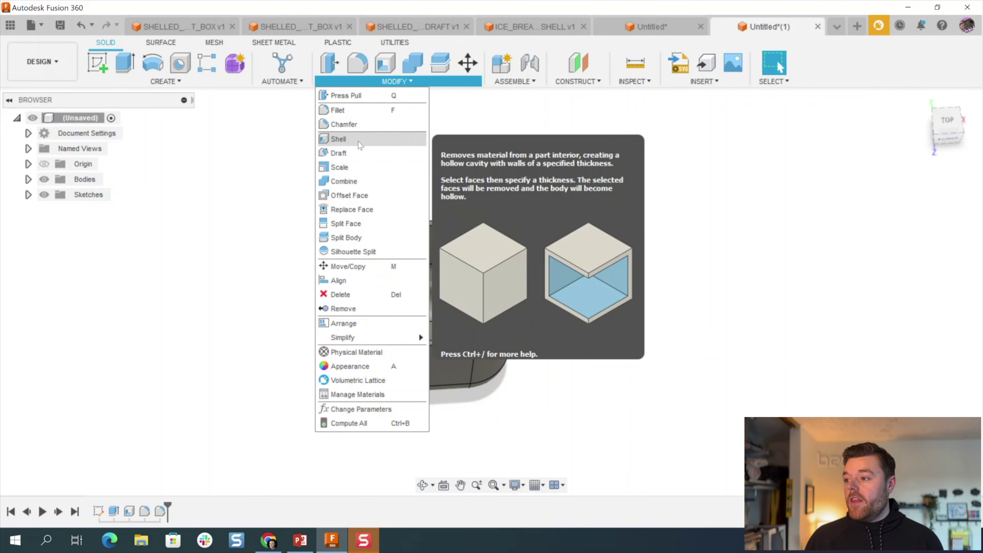
{"action": "left_click", "coordinate": [398, 153]}
{"action": "scroll", "coordinate": [433, 245], "scroll_direction": "up", "scroll_amount": 3}
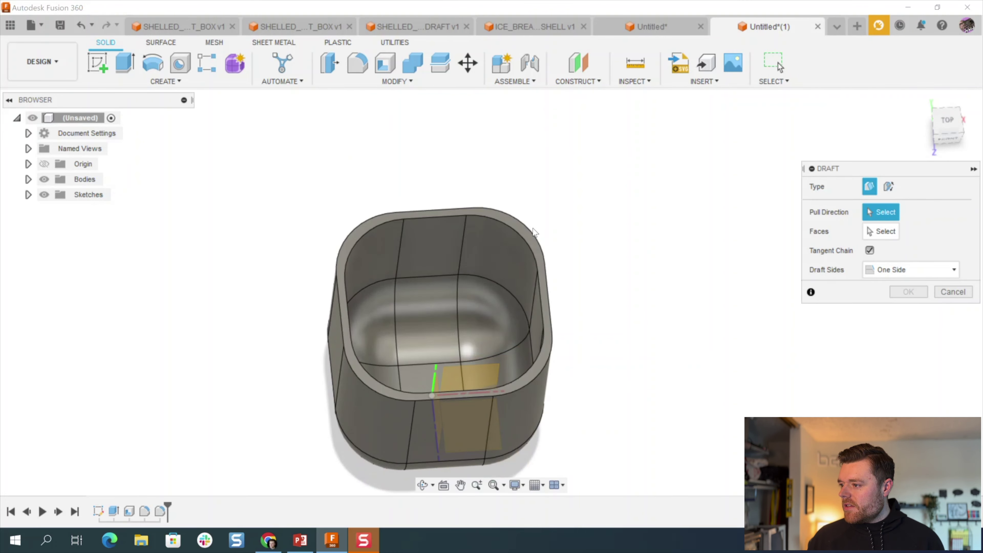
{"action": "left_click", "coordinate": [514, 224]}
{"action": "middle_click_drag", "start_coordinate": [515, 224], "coordinate": [544, 257], "text": "shift"}
{"action": "left_click", "coordinate": [544, 256]}
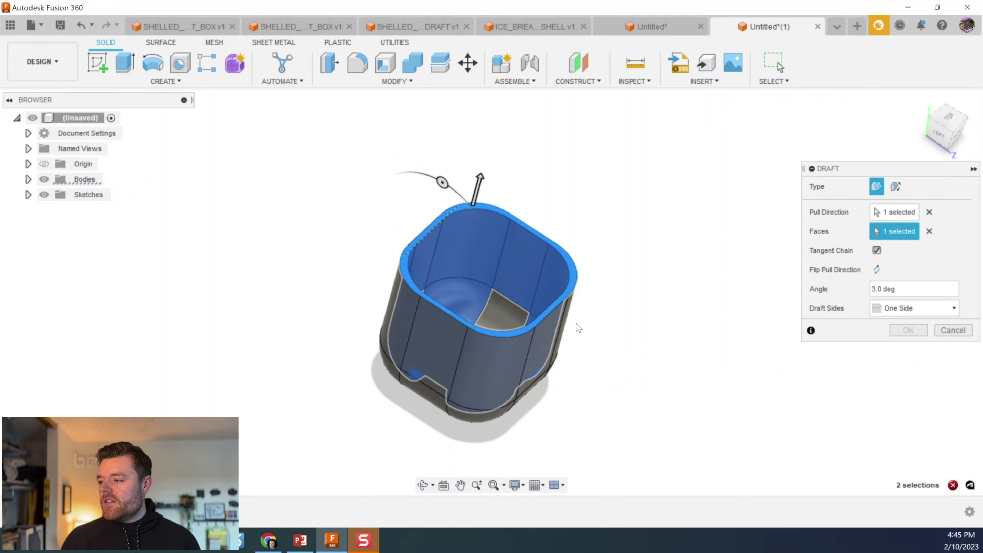
{"action": "middle_click_drag", "start_coordinate": [578, 327], "coordinate": [590, 334], "text": "shift"}
{"action": "middle_click_drag", "start_coordinate": [592, 301], "coordinate": [685, 295], "text": "shift"}
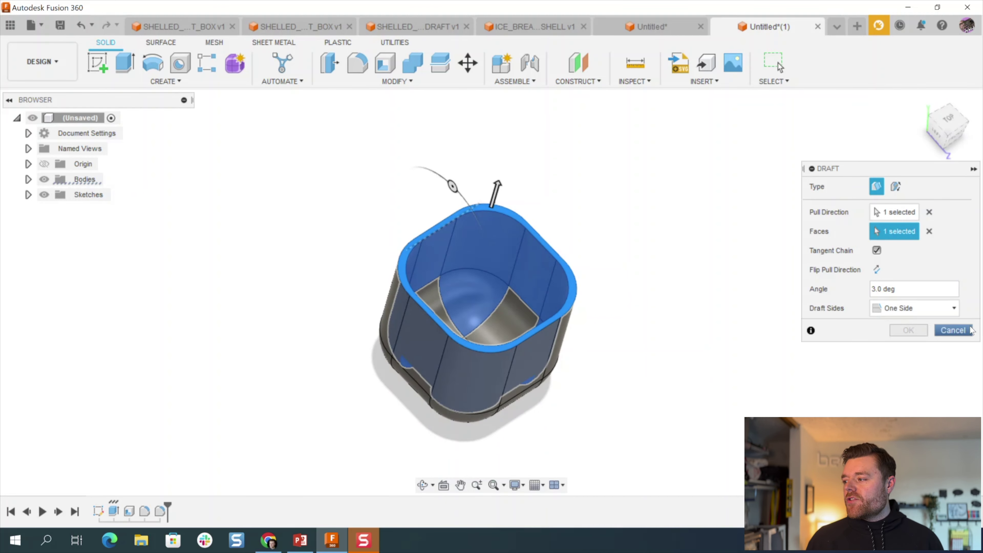
{"action": "left_click", "coordinate": [960, 330]}
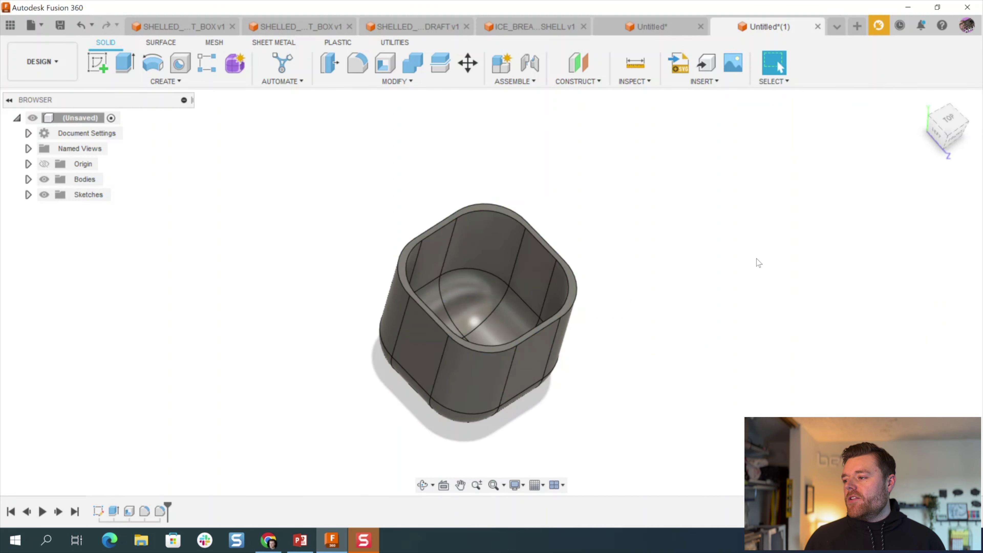
Delete the last two fillet features from the timeline, leaving a sharp-cornered open hollow box.
{"action": "middle_click_drag", "start_coordinate": [659, 307], "coordinate": [618, 333], "text": "shift"}
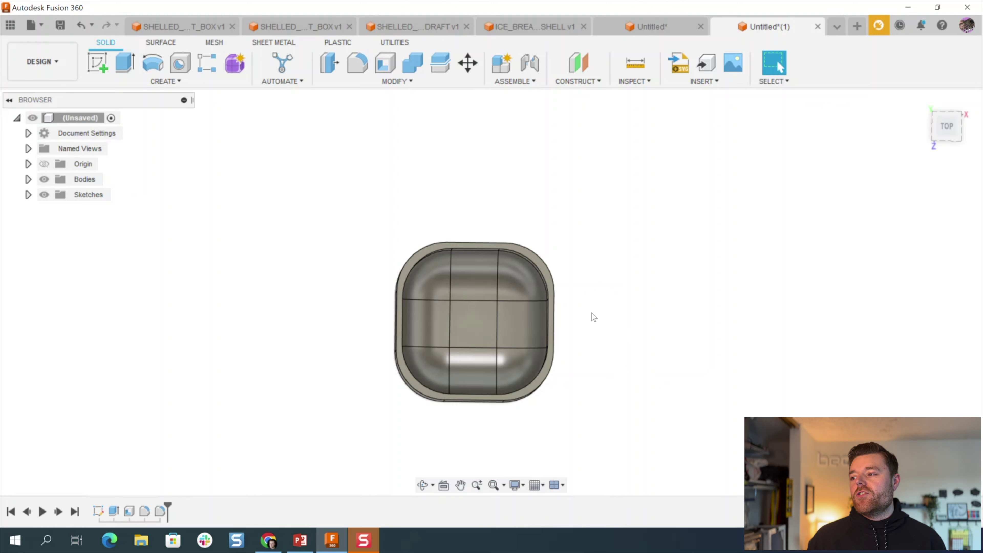
{"action": "scroll", "coordinate": [537, 264], "scroll_direction": "up", "scroll_amount": 2}
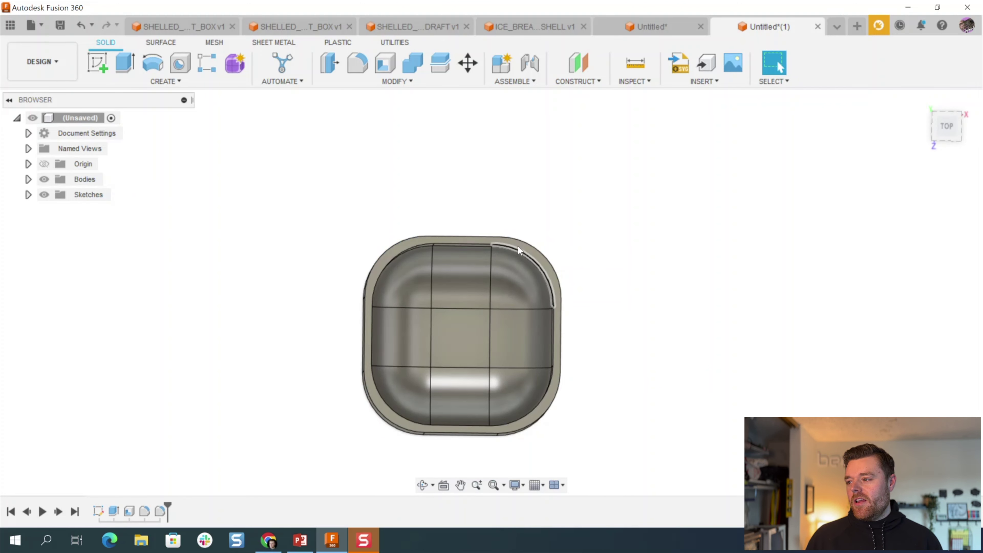
{"action": "scroll", "coordinate": [517, 244], "scroll_direction": "up", "scroll_amount": 2}
{"action": "scroll", "coordinate": [561, 229], "scroll_direction": "down", "scroll_amount": 1}
{"action": "middle_click_drag", "start_coordinate": [625, 217], "coordinate": [590, 307], "text": "shift"}
{"action": "middle_click_drag", "start_coordinate": [600, 272], "coordinate": [710, 147], "text": "shift"}
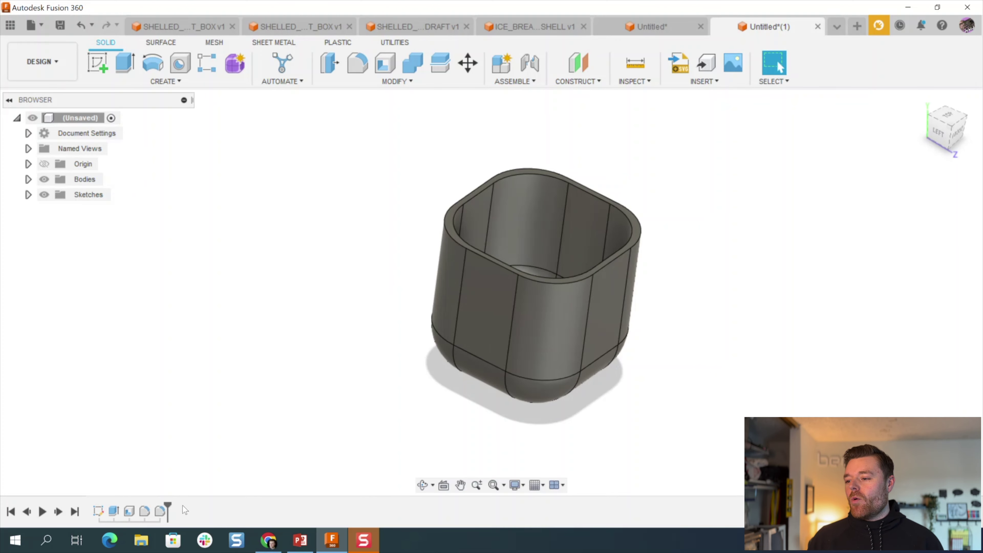
{"action": "left_click", "coordinate": [160, 511]}
{"action": "left_click", "coordinate": [146, 512], "text": "shift"}
{"action": "right_click", "coordinate": [149, 514]}
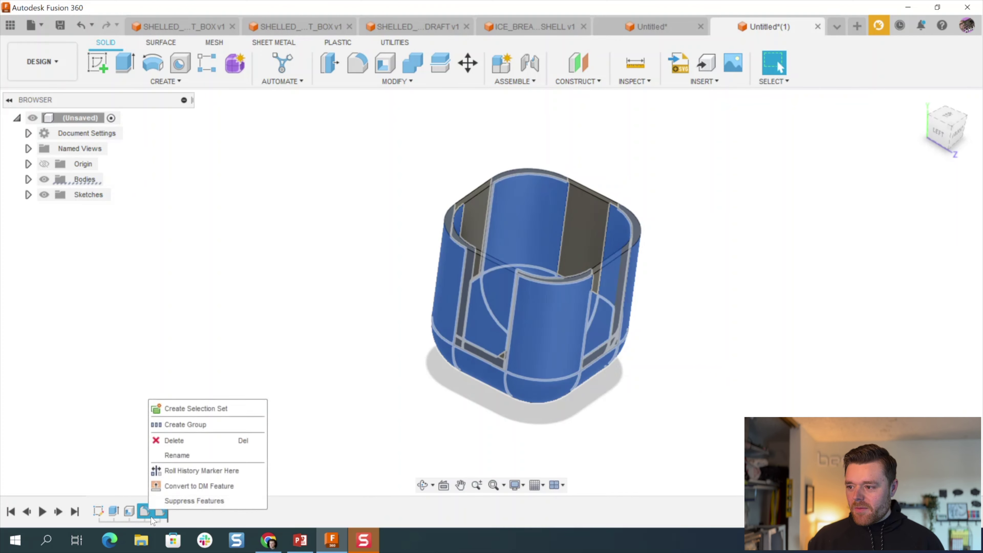
{"action": "left_click", "coordinate": [176, 441]}
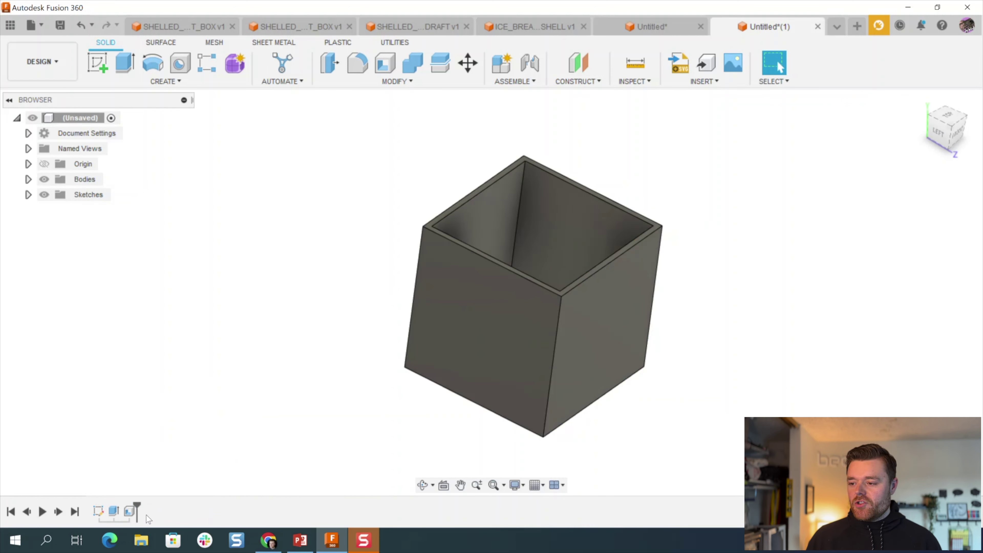
{"action": "middle_click_drag", "start_coordinate": [610, 303], "coordinate": [527, 213], "text": "shift"}
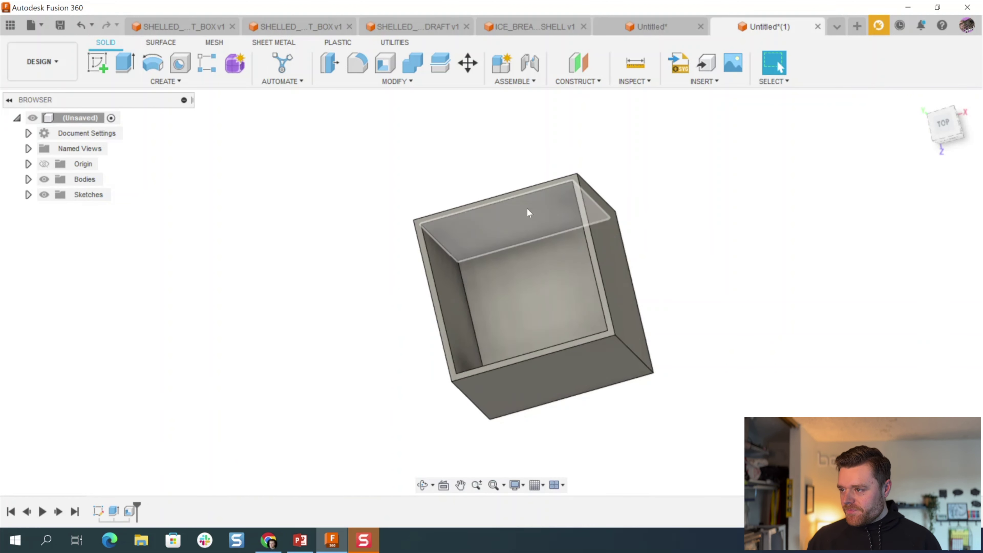
{"action": "left_click", "coordinate": [396, 79]}
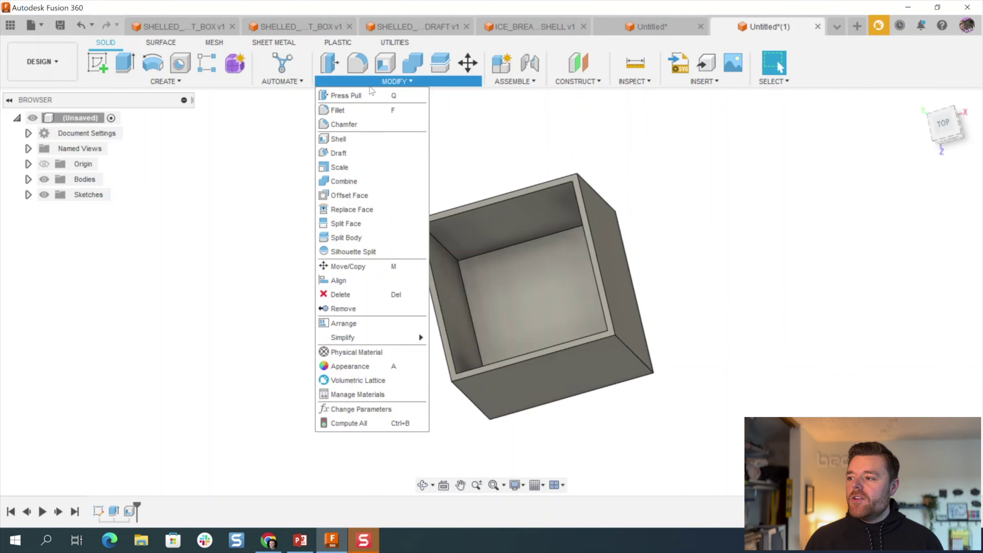
Start a draft pulled from the top rim and select the four inner walls.
{"action": "left_click", "coordinate": [339, 154]}
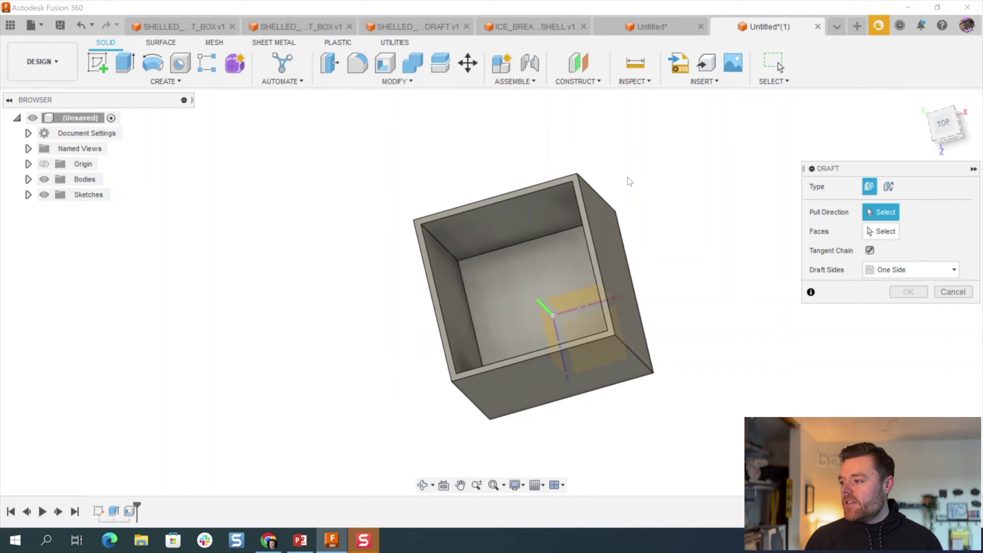
{"action": "scroll", "coordinate": [603, 178], "scroll_direction": "up", "scroll_amount": 3}
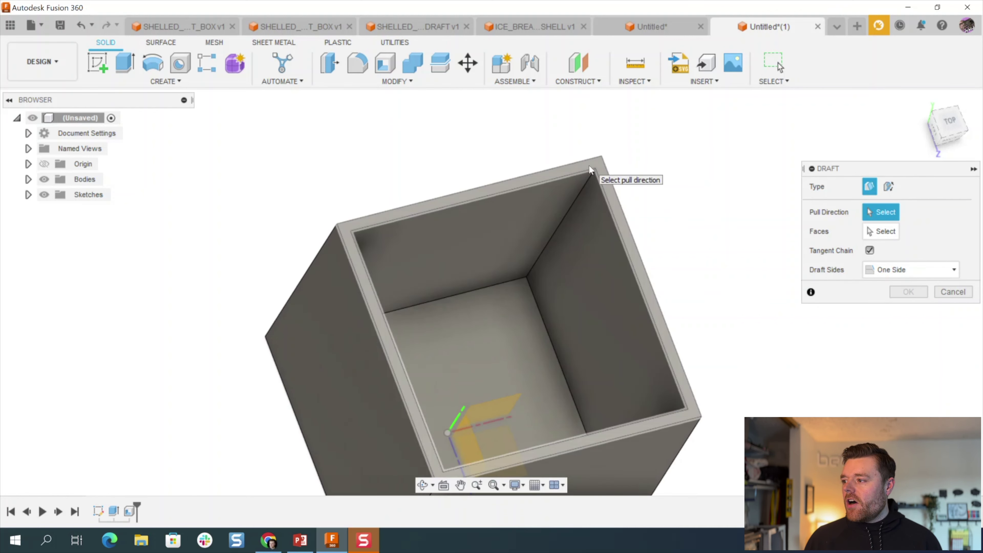
{"action": "left_click", "coordinate": [589, 166]}
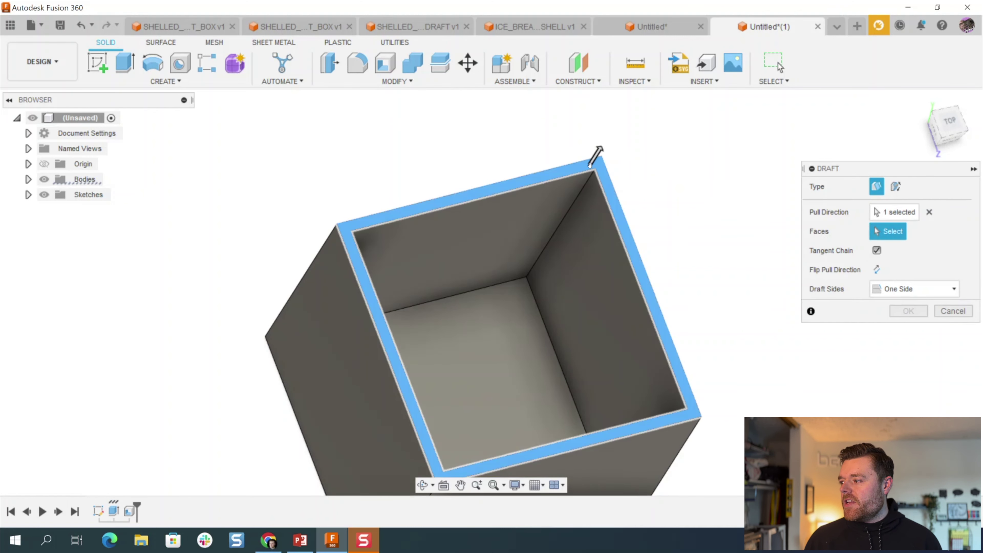
{"action": "left_click", "coordinate": [467, 253]}
{"action": "middle_click_drag", "start_coordinate": [646, 342], "coordinate": [434, 325], "text": "shift"}
{"action": "left_click", "coordinate": [410, 311]}
{"action": "middle_click_drag", "start_coordinate": [515, 322], "coordinate": [610, 345], "text": "shift"}
{"action": "left_click", "coordinate": [610, 344]}
{"action": "left_click", "coordinate": [640, 314]}
Apply the 3.0° draft to the four inner walls.
{"action": "middle_click_drag", "start_coordinate": [640, 311], "coordinate": [634, 232], "text": "shift"}
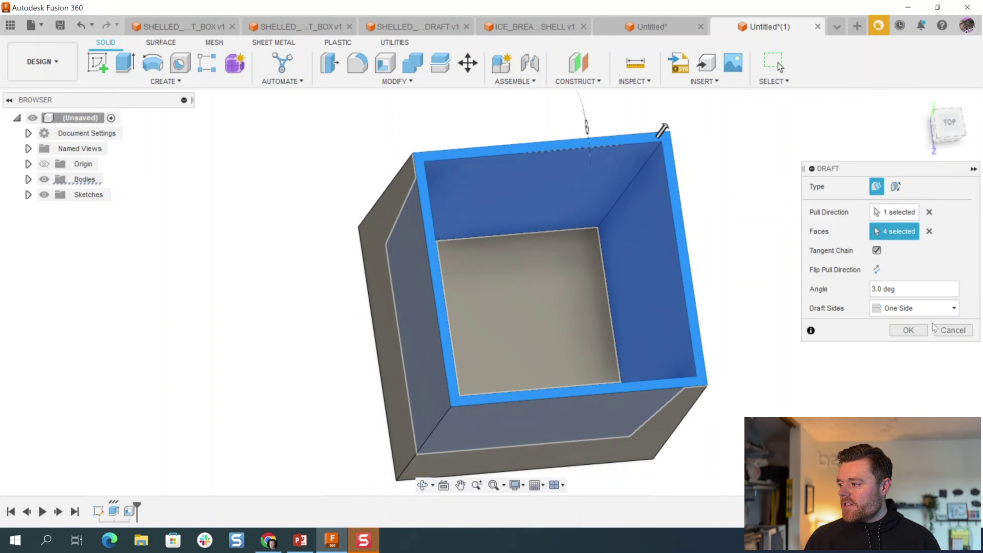
{"action": "middle_click_drag", "start_coordinate": [741, 272], "coordinate": [728, 287], "text": "shift"}
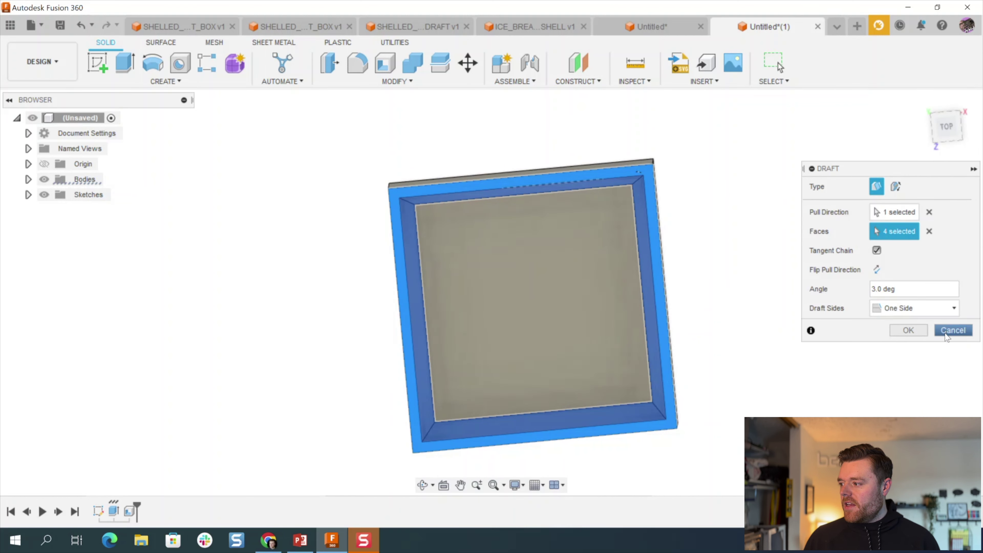
{"action": "left_click", "coordinate": [897, 328]}
{"action": "middle_click_drag", "start_coordinate": [702, 254], "coordinate": [701, 248], "text": "shift"}
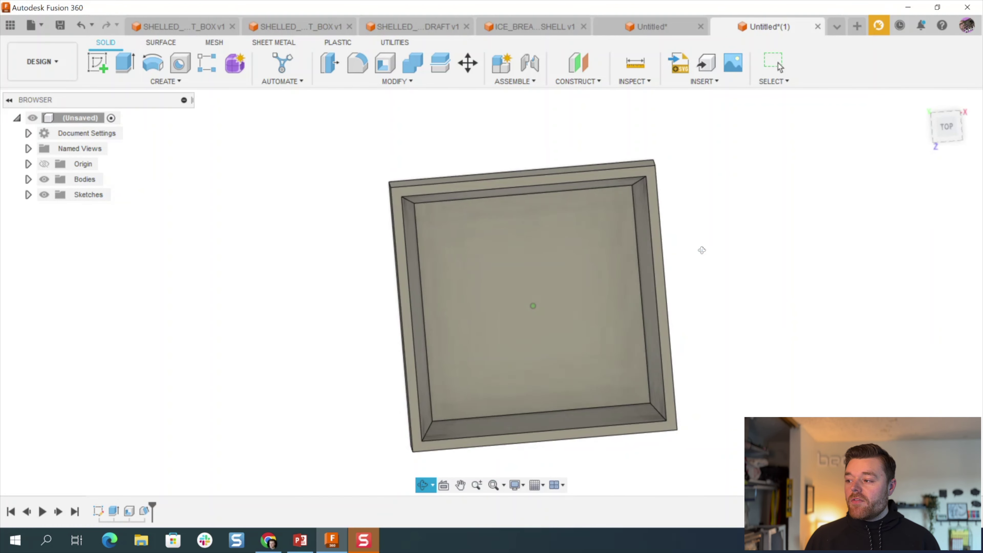
{"action": "left_click", "coordinate": [353, 59]}
{"action": "middle_click_drag", "start_coordinate": [591, 154], "coordinate": [616, 182], "text": "shift"}
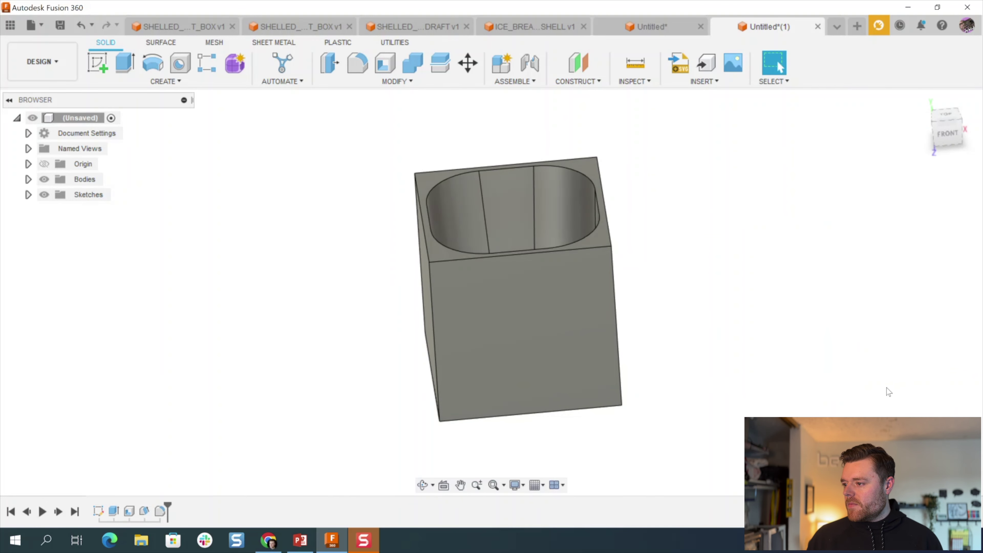
Fillet the box's left and right outer edges with a 10 mm radius.
{"action": "middle_click_drag", "start_coordinate": [642, 345], "coordinate": [648, 407], "text": "shift"}
{"action": "key", "text": "f"}
{"action": "middle_click_drag", "start_coordinate": [466, 217], "coordinate": [459, 151], "text": "shift"}
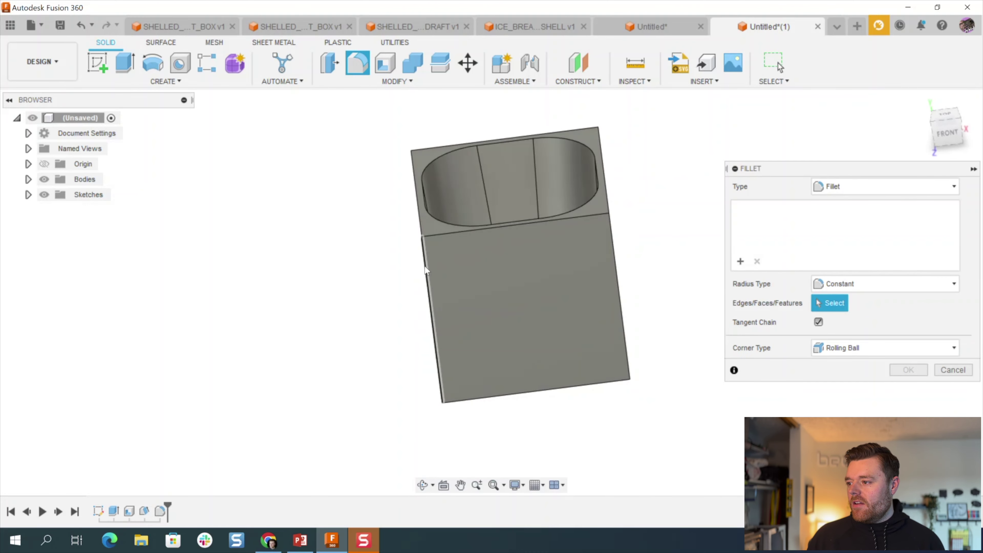
{"action": "left_click", "coordinate": [426, 273]}
{"action": "left_click", "coordinate": [614, 241]}
{"action": "middle_click_drag", "start_coordinate": [614, 241], "coordinate": [665, 178], "text": "shift"}
{"action": "type", "text": "10"}
{"action": "key", "text": "Return"}
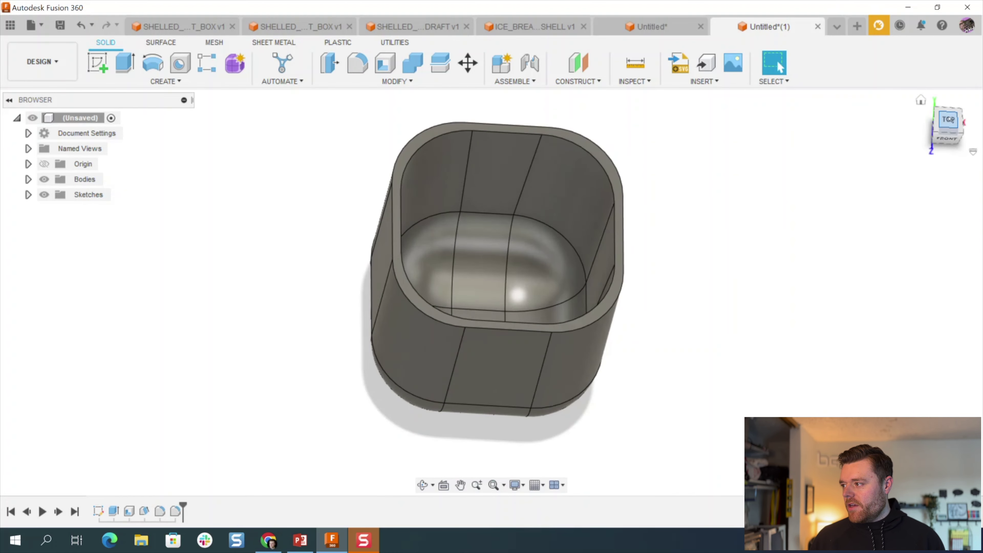
{"action": "left_click", "coordinate": [947, 120]}
{"action": "scroll", "coordinate": [462, 130], "scroll_direction": "up", "scroll_amount": 3}
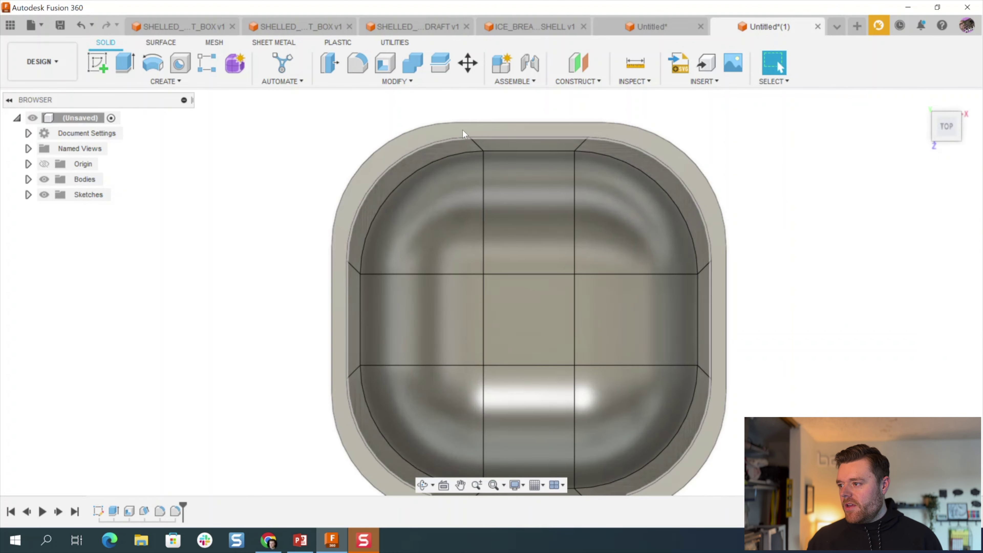
{"action": "left_click", "coordinate": [439, 154]}
{"action": "scroll", "coordinate": [363, 150], "scroll_direction": "up", "scroll_amount": 4}
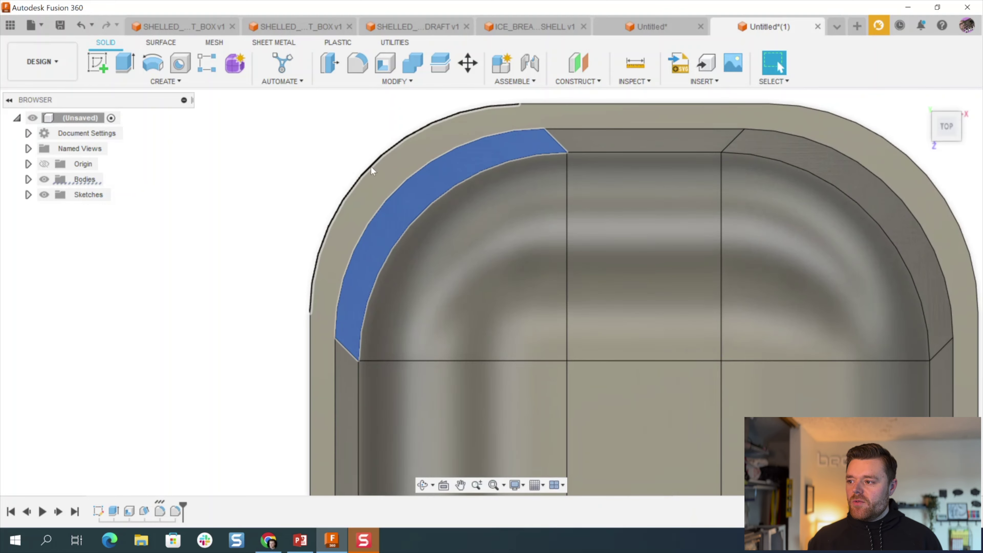
{"action": "middle_click_drag", "start_coordinate": [370, 166], "coordinate": [379, 171], "text": "shift"}
{"action": "scroll", "coordinate": [433, 179], "scroll_direction": "down", "scroll_amount": 6}
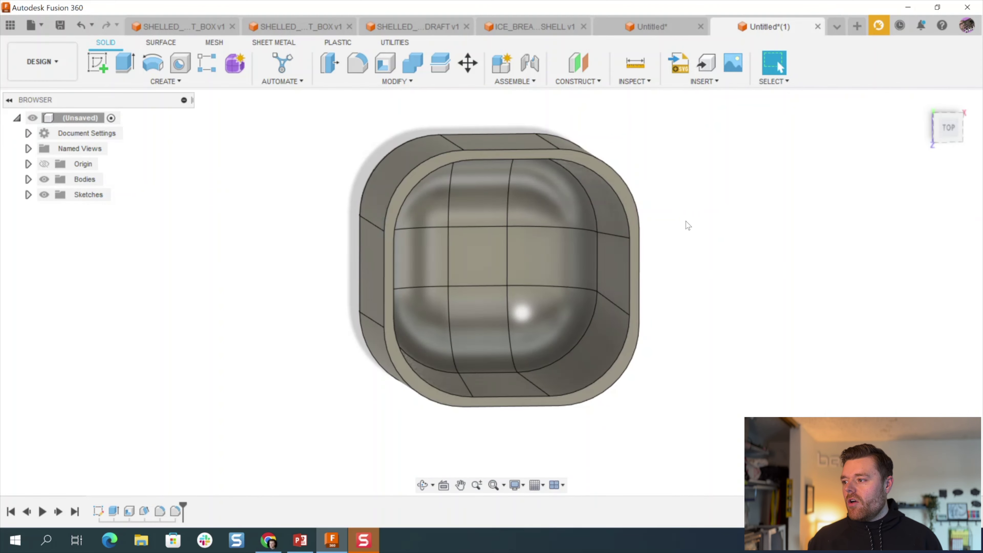
{"action": "middle_click_drag", "start_coordinate": [687, 222], "coordinate": [684, 191], "text": "shift"}
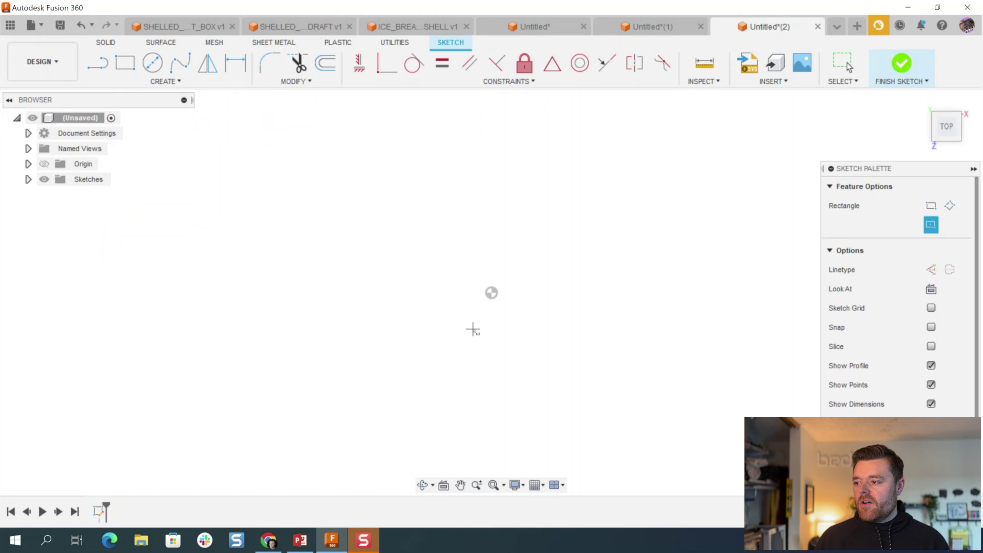
Draw a center rectangle at the origin and dimension its width to 40 mm.
{"action": "left_click", "coordinate": [492, 292]}
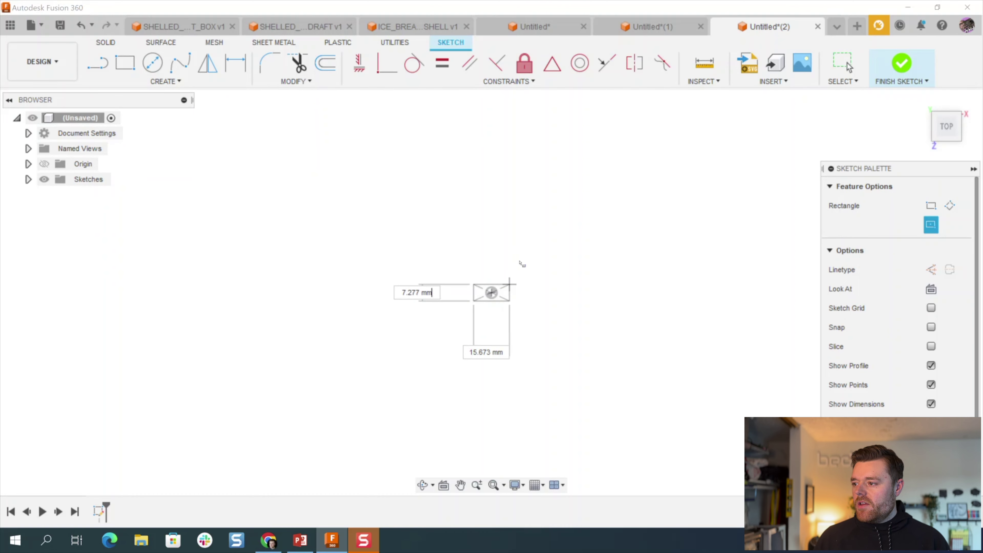
{"action": "left_click", "coordinate": [555, 237]}
{"action": "key", "text": "Escape"}
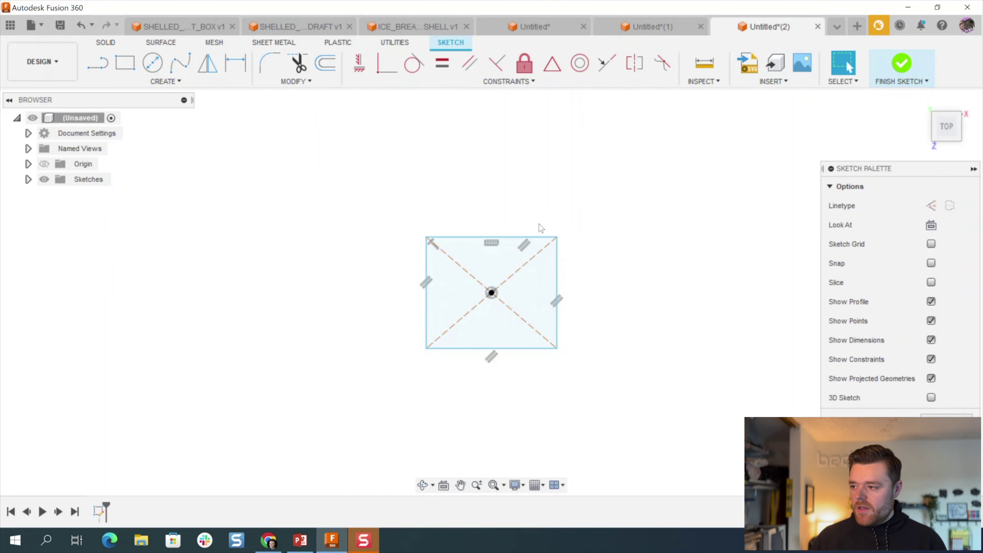
{"action": "key", "text": "d"}
{"action": "left_click", "coordinate": [523, 237]}
{"action": "left_click", "coordinate": [526, 220]}
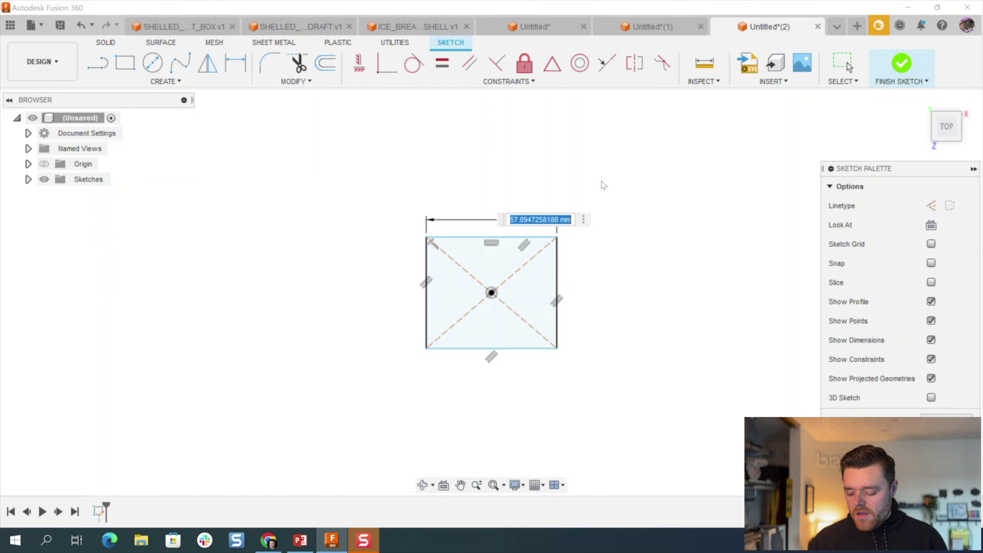
{"action": "type", "text": "40"}
{"action": "key", "text": "Return"}
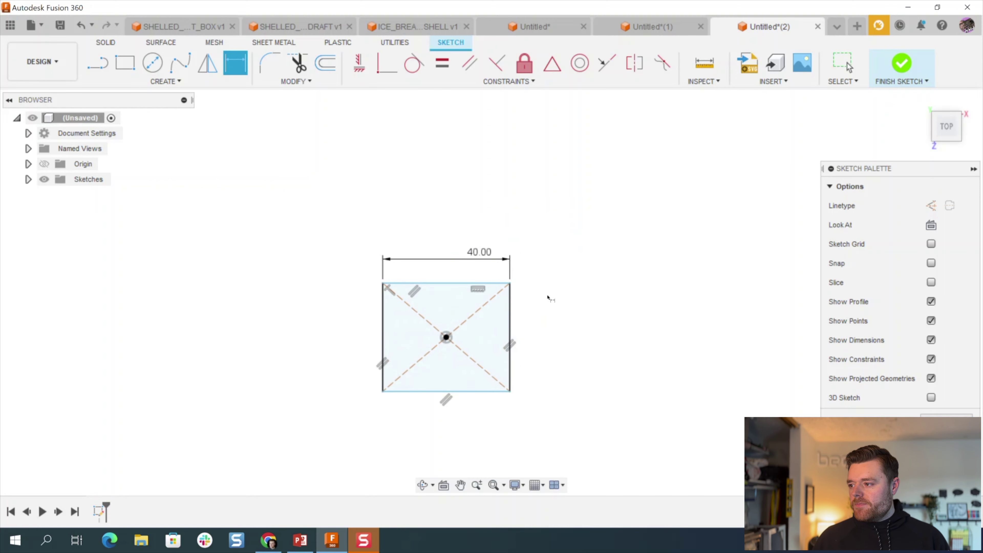
Dimension the rectangle's height to 40 mm to make a square, then finish the sketch.
{"action": "left_click", "coordinate": [510, 309]}
{"action": "left_click", "coordinate": [553, 313]}
{"action": "type", "text": "40"}
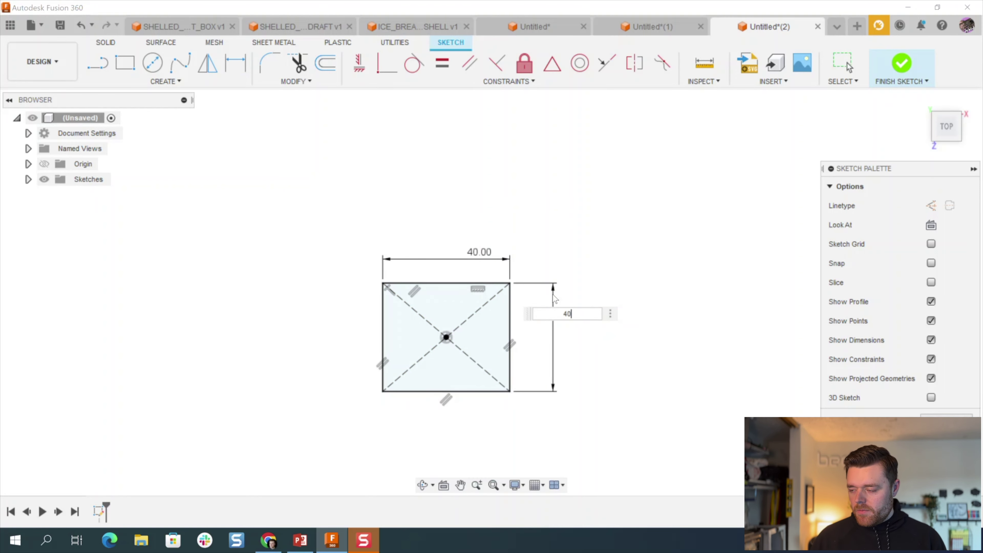
{"action": "key", "text": "Return"}
{"action": "key", "text": "Escape"}
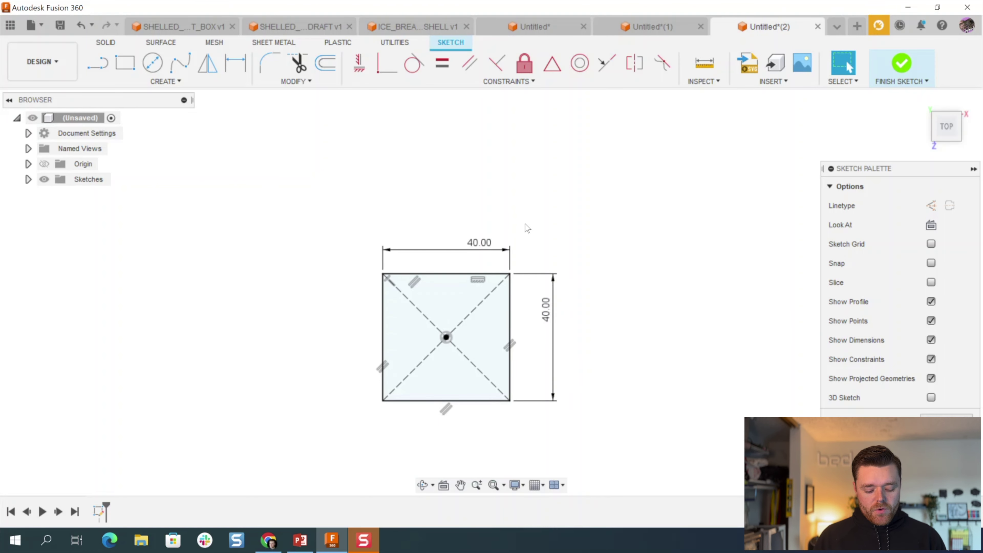
{"action": "left_click", "coordinate": [932, 413]}
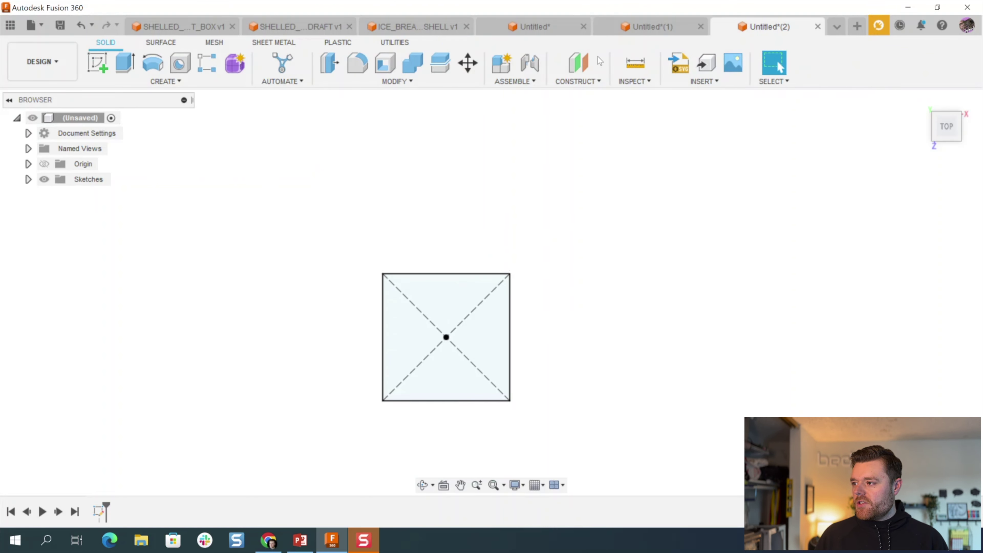
Create an offset construction plane above the square sketch, entering 60 mm as the distance.
{"action": "left_click", "coordinate": [584, 65]}
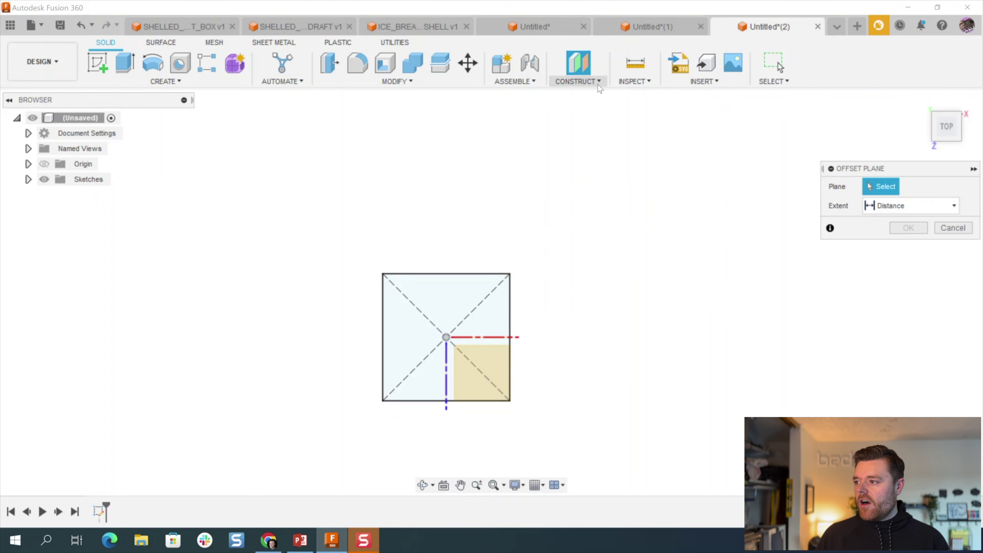
{"action": "middle_click_drag", "start_coordinate": [556, 333], "coordinate": [586, 171], "text": "shift"}
{"action": "left_click", "coordinate": [445, 341]}
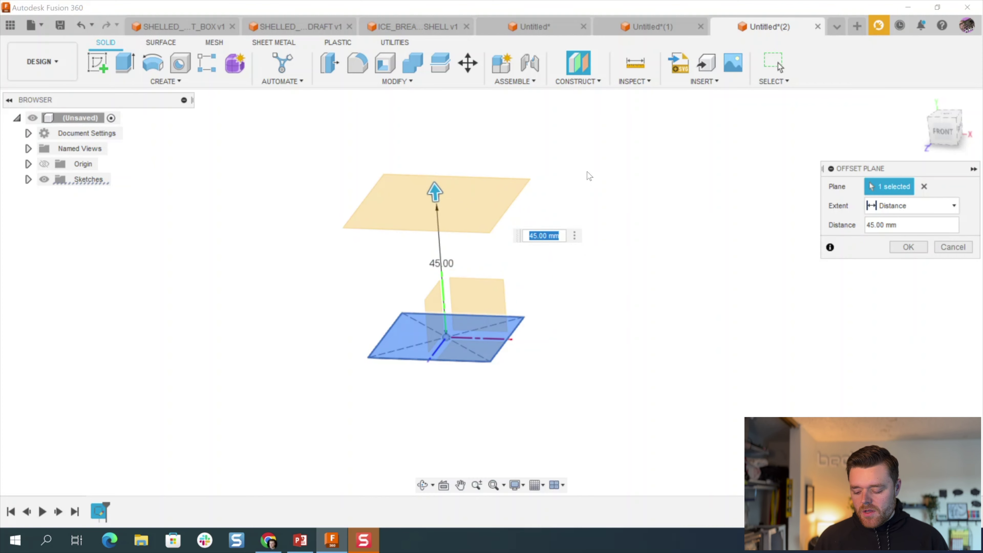
{"action": "type", "text": "60"}
{"action": "key", "text": "Return"}
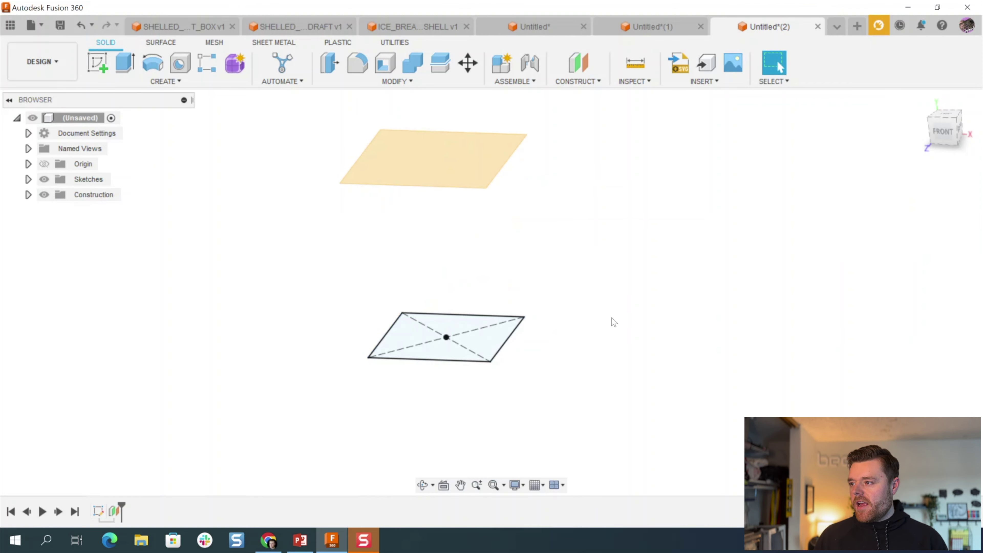
{"action": "left_click", "coordinate": [430, 170]}
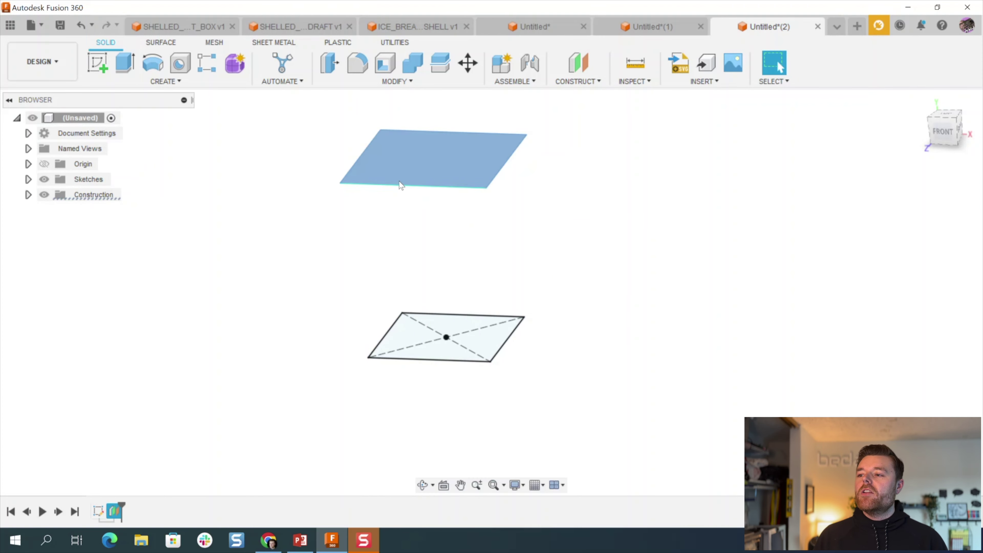
Start a sketch on the offset plane and project the base square into it.
{"action": "left_click", "coordinate": [96, 65]}
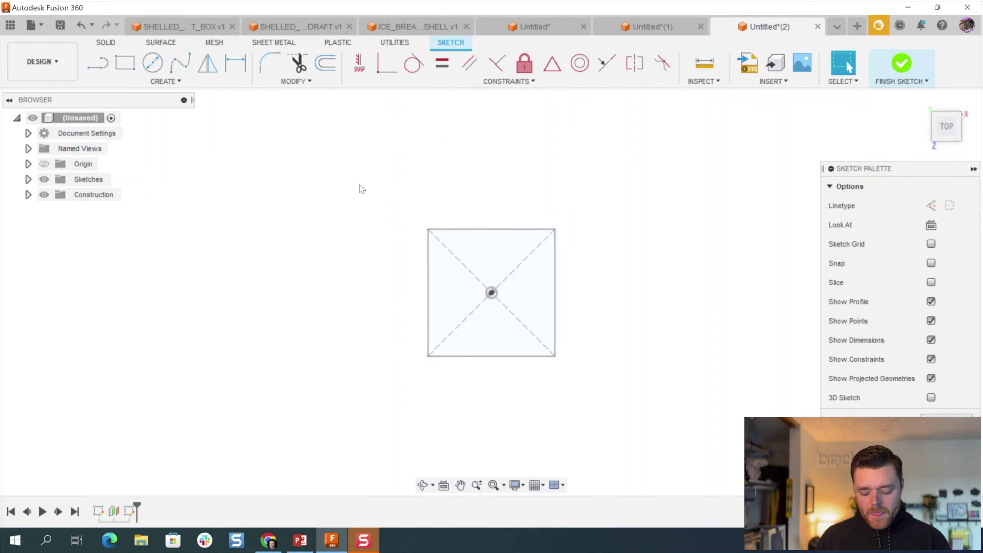
{"action": "key", "text": "p"}
{"action": "left_click", "coordinate": [554, 287]}
{"action": "left_click", "coordinate": [748, 246]}
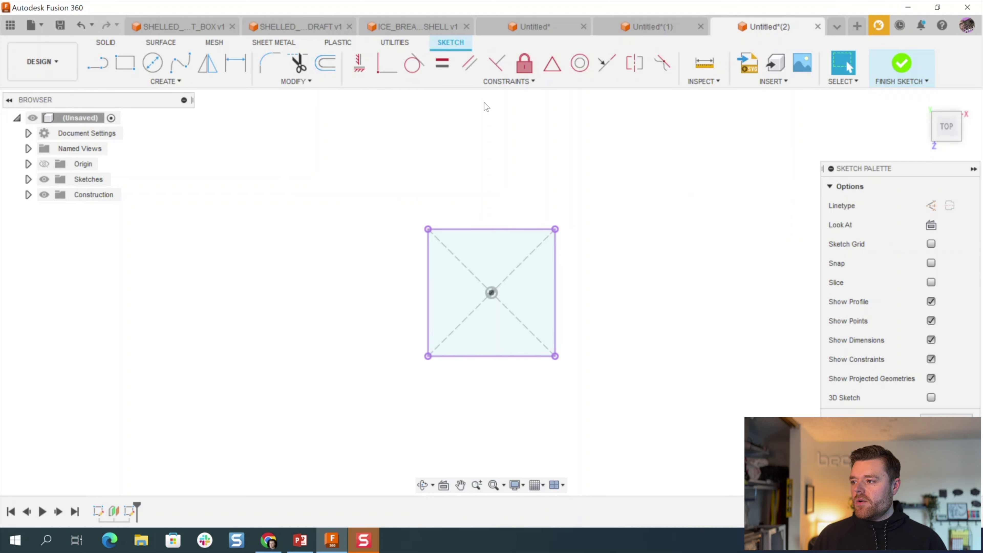
Offset the projected square 8 mm outward.
{"action": "key", "text": "o"}
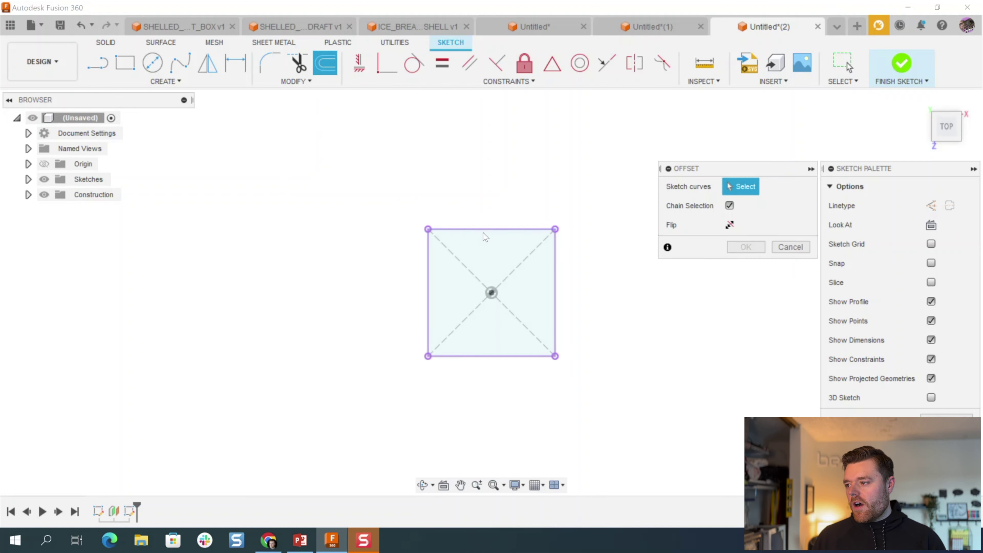
{"action": "left_click", "coordinate": [490, 229]}
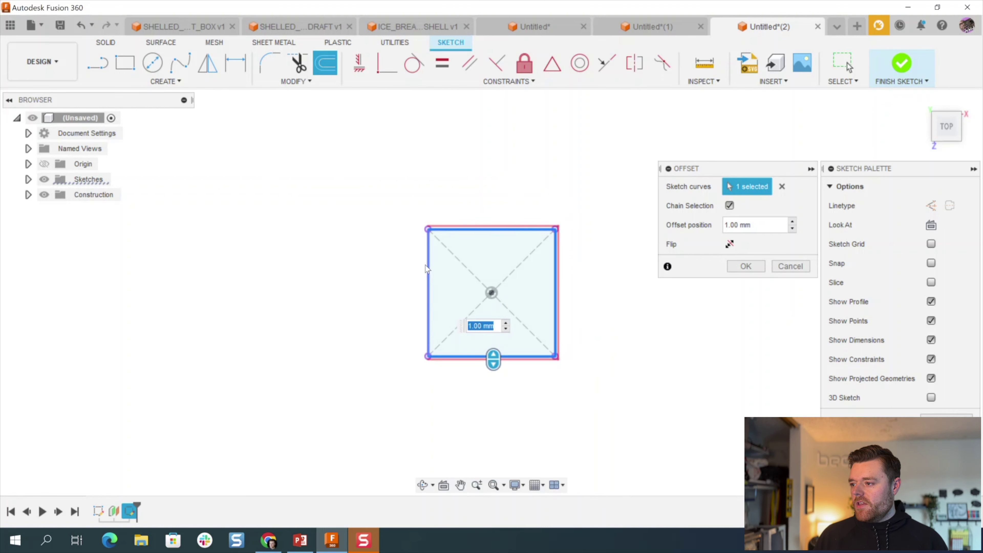
{"action": "left_click_drag", "start_coordinate": [423, 265], "coordinate": [409, 265]}
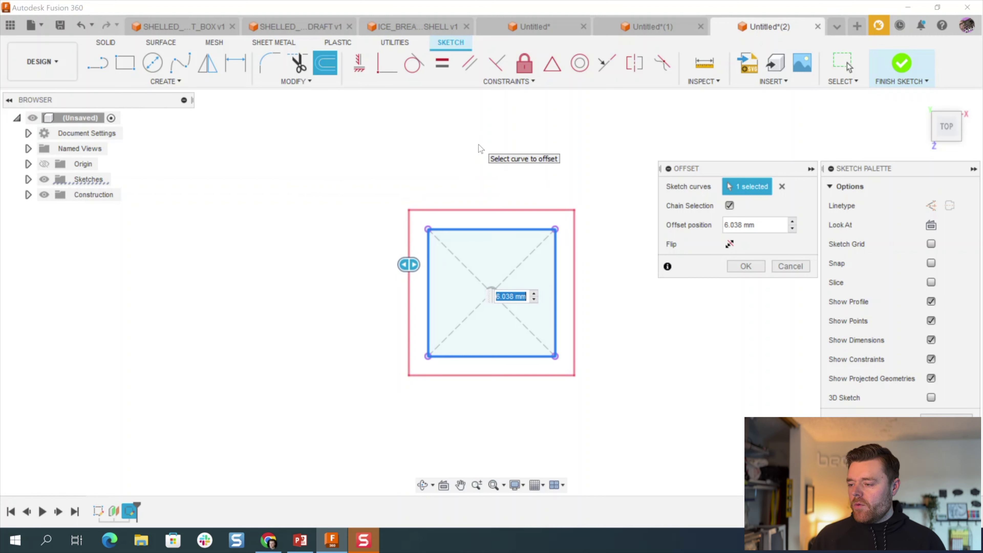
{"action": "type", "text": "8"}
{"action": "key", "text": "Return"}
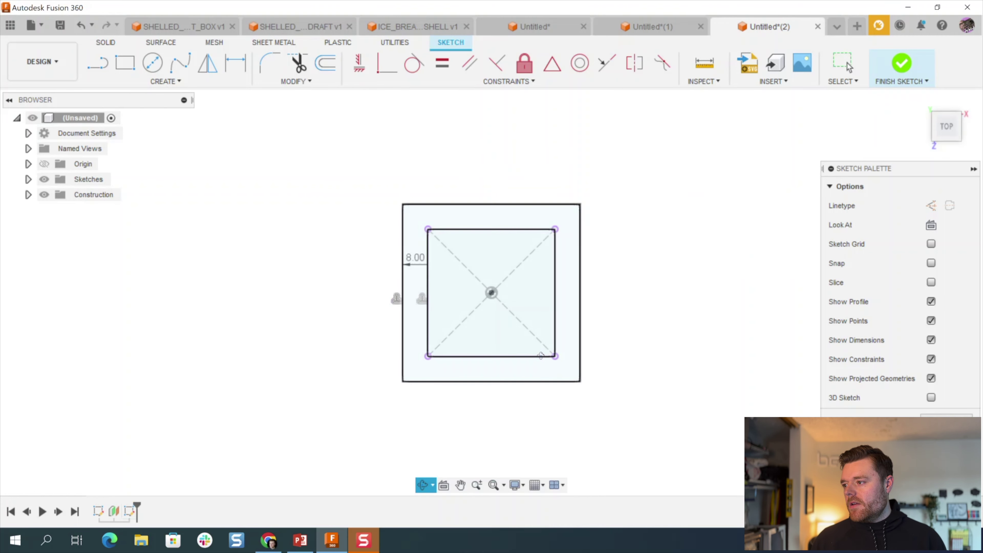
Convert the four projected square lines into construction lines.
{"action": "middle_click_drag", "start_coordinate": [503, 217], "coordinate": [536, 274], "text": "shift"}
{"action": "left_click", "coordinate": [510, 178]}
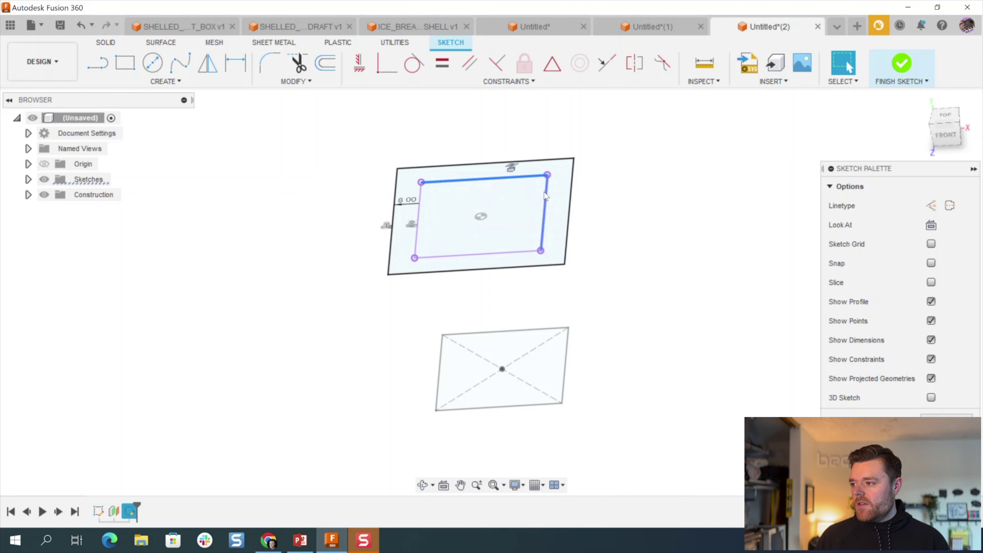
{"action": "left_click", "coordinate": [544, 197], "text": "shift"}
{"action": "left_click", "coordinate": [418, 224], "text": "shift"}
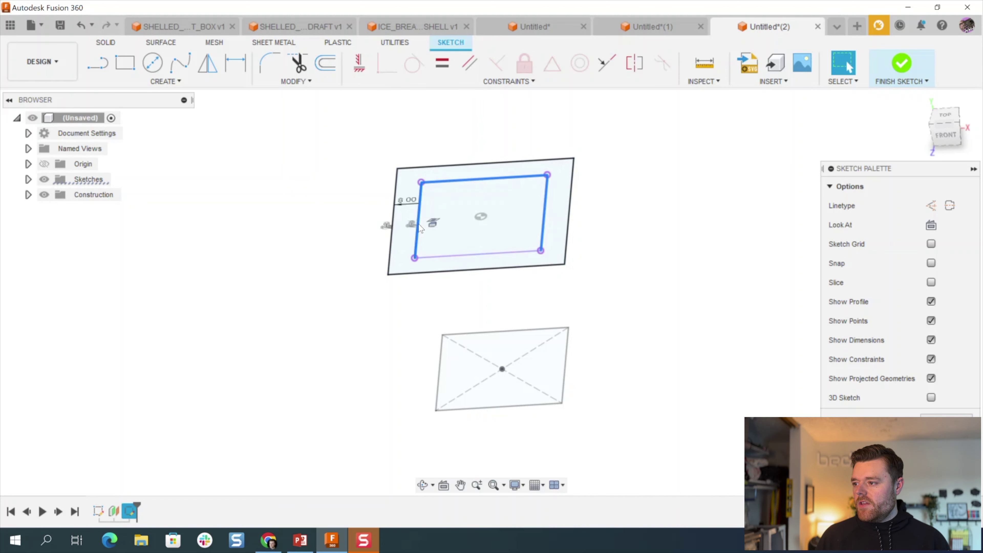
{"action": "left_click", "coordinate": [451, 255], "text": "shift"}
{"action": "key", "text": "x"}
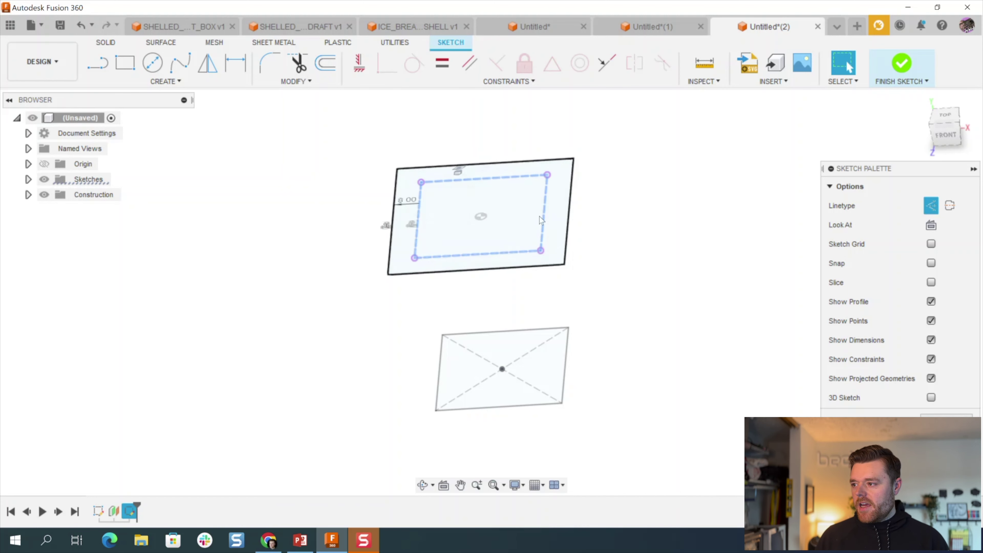
{"action": "left_click", "coordinate": [572, 186]}
Finish the sketch and loft from the lower square to the upper rectangle into a solid.
{"action": "left_click", "coordinate": [901, 62]}
{"action": "left_click", "coordinate": [166, 81]}
{"action": "left_click", "coordinate": [182, 201]}
{"action": "left_click", "coordinate": [464, 383]}
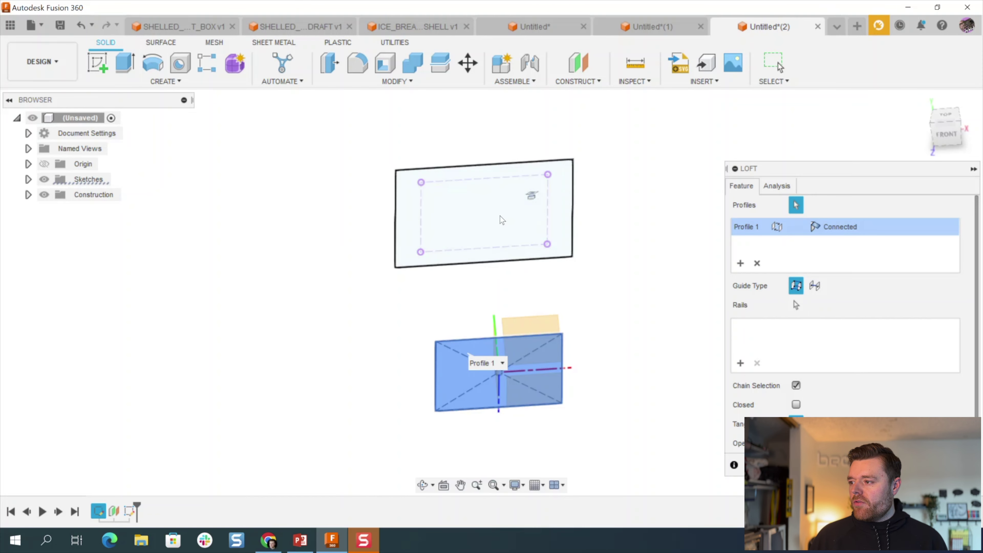
{"action": "left_click", "coordinate": [482, 203]}
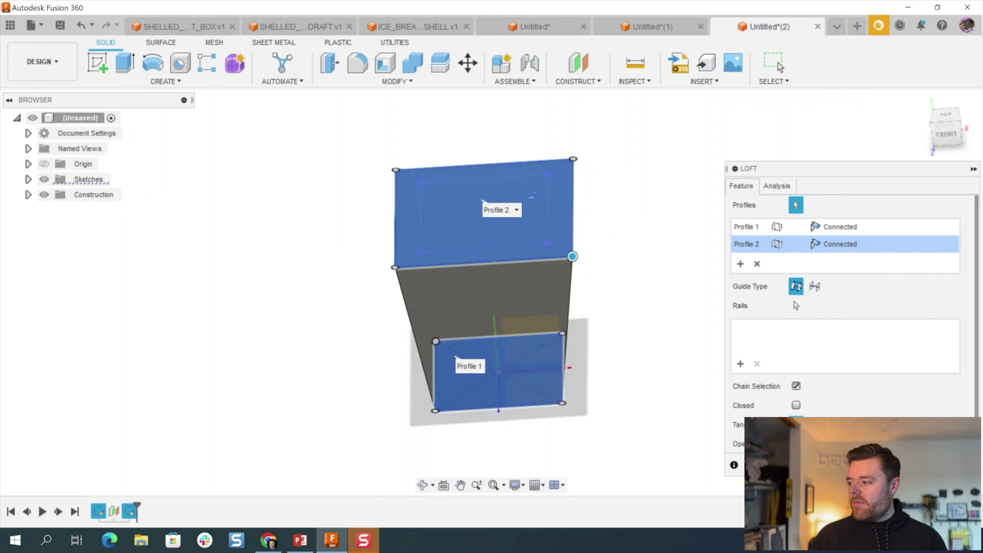
{"action": "key", "text": "Return"}
{"action": "middle_click_drag", "start_coordinate": [581, 208], "coordinate": [640, 189], "text": "shift"}
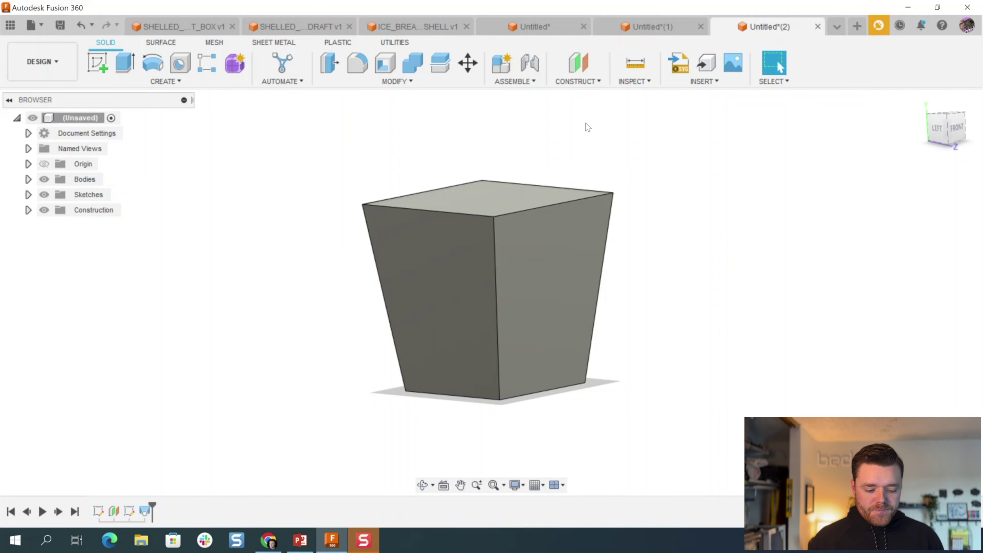
Start an offset construction plane referencing the box's top face.
{"action": "left_click", "coordinate": [577, 82]}
{"action": "left_click", "coordinate": [592, 98]}
{"action": "left_click", "coordinate": [487, 192]}
Create the construction plane 5 mm below the box's top face.
{"action": "middle_click_drag", "start_coordinate": [557, 202], "coordinate": [545, 196], "text": "shift"}
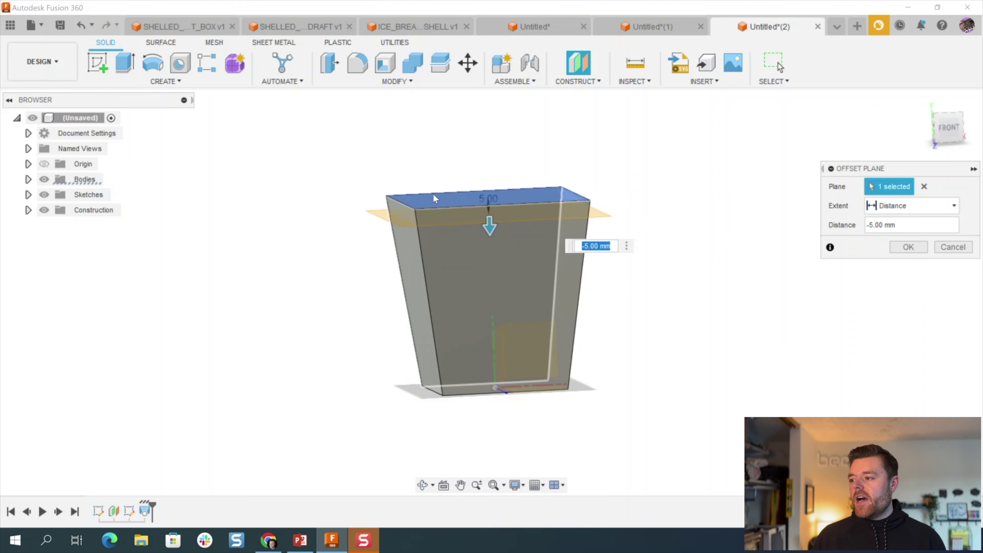
{"action": "scroll", "coordinate": [433, 194], "scroll_direction": "up", "scroll_amount": 3}
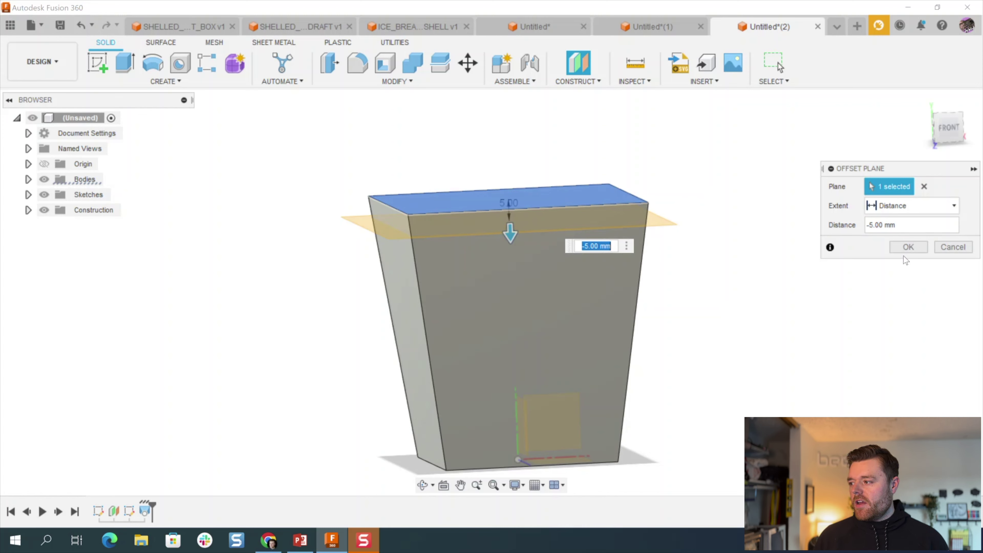
{"action": "left_click", "coordinate": [908, 247]}
{"action": "middle_click_drag", "start_coordinate": [678, 226], "coordinate": [677, 247], "text": "shift"}
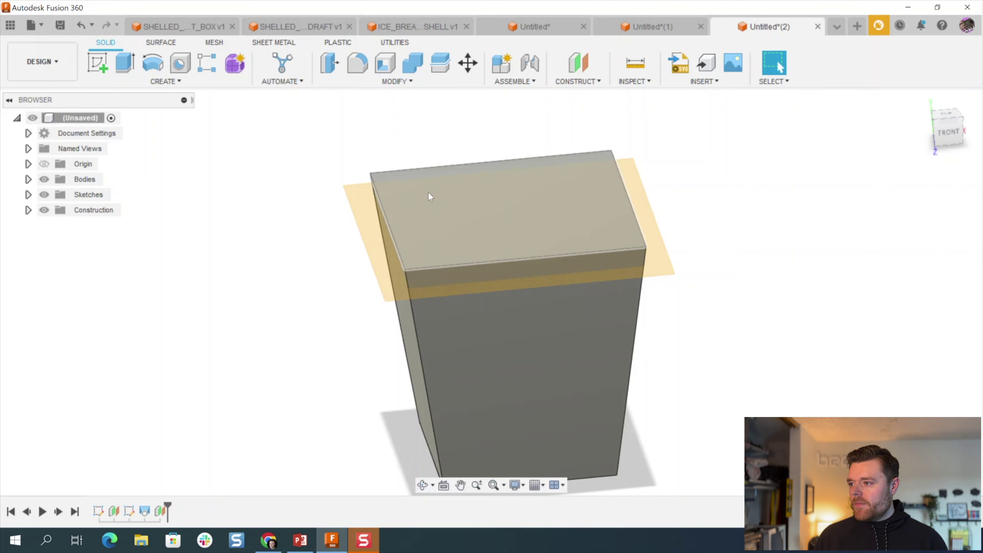
Start a new sketch on the front plane.
{"action": "left_click", "coordinate": [97, 65]}
{"action": "scroll", "coordinate": [445, 260], "scroll_direction": "down", "scroll_amount": 5}
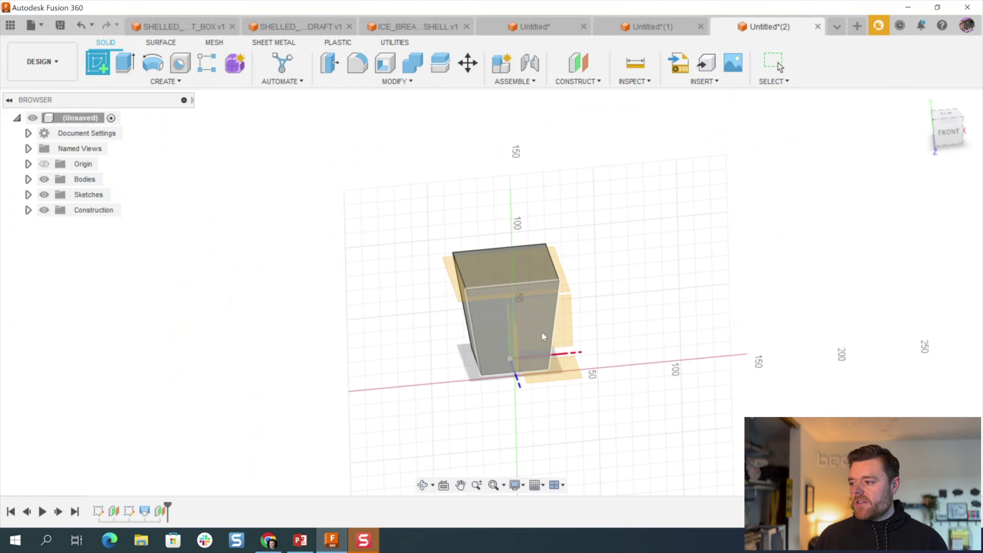
{"action": "left_click", "coordinate": [571, 327]}
{"action": "left_click", "coordinate": [98, 61]}
{"action": "key", "text": "l"}
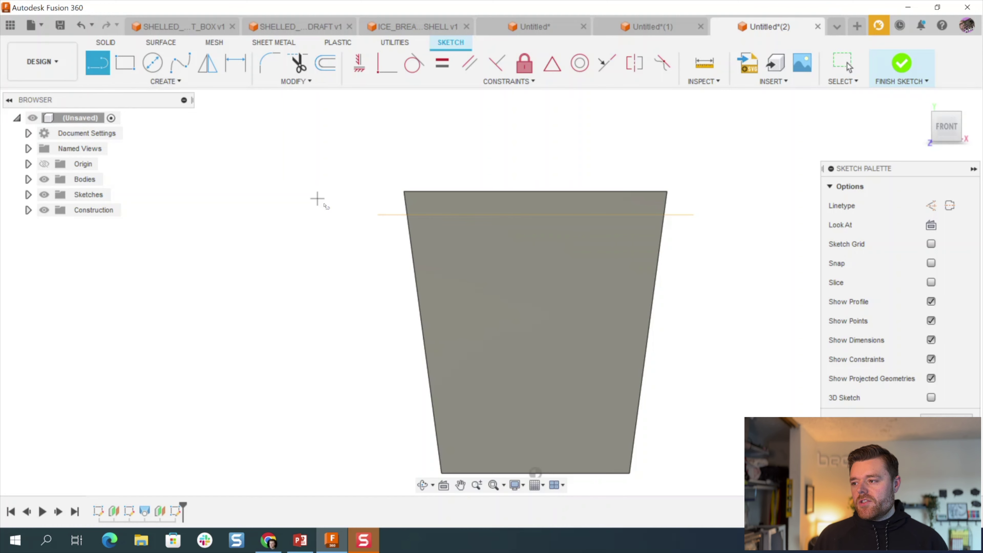
Draw a line across the box and constrain it horizontal.
{"action": "left_click", "coordinate": [277, 219]}
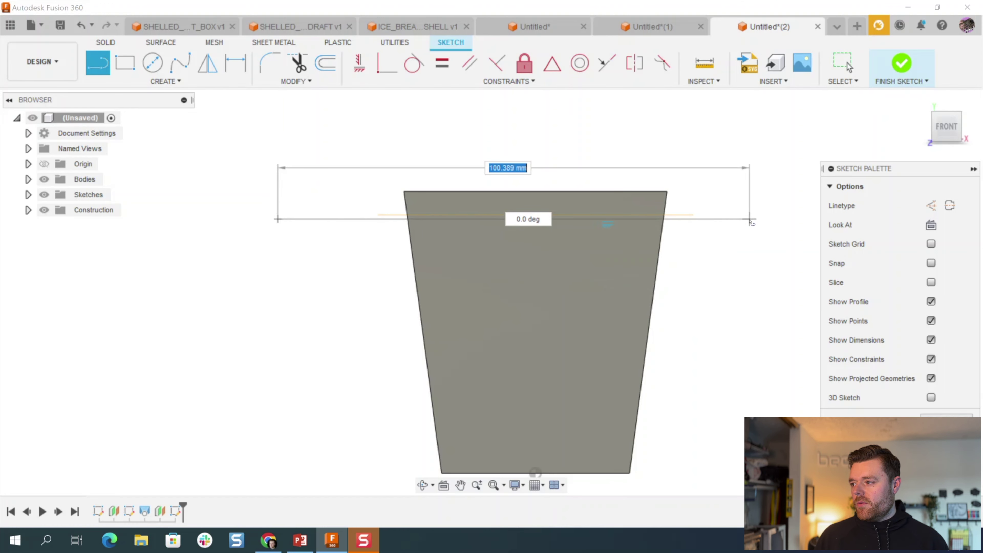
{"action": "left_click", "coordinate": [749, 219]}
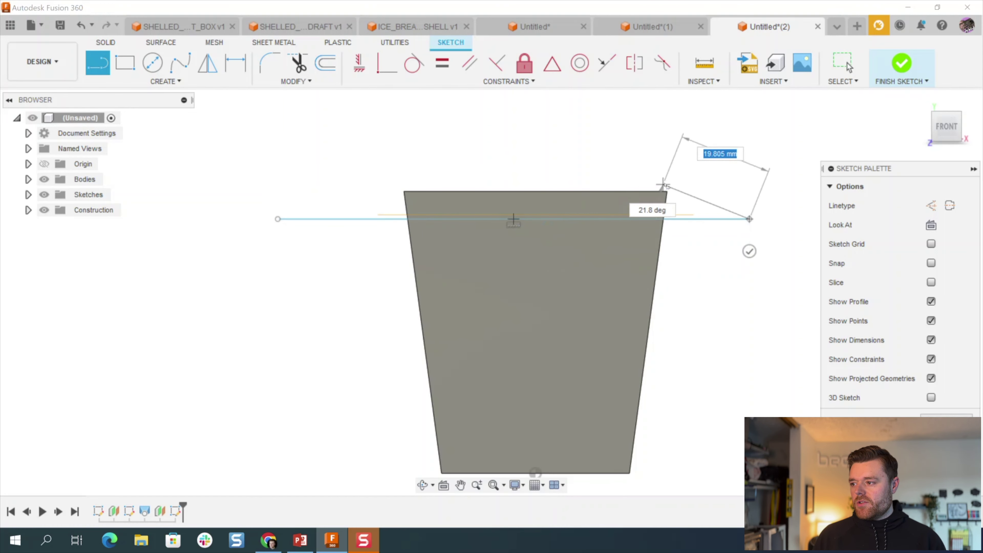
{"action": "key", "text": "Escape"}
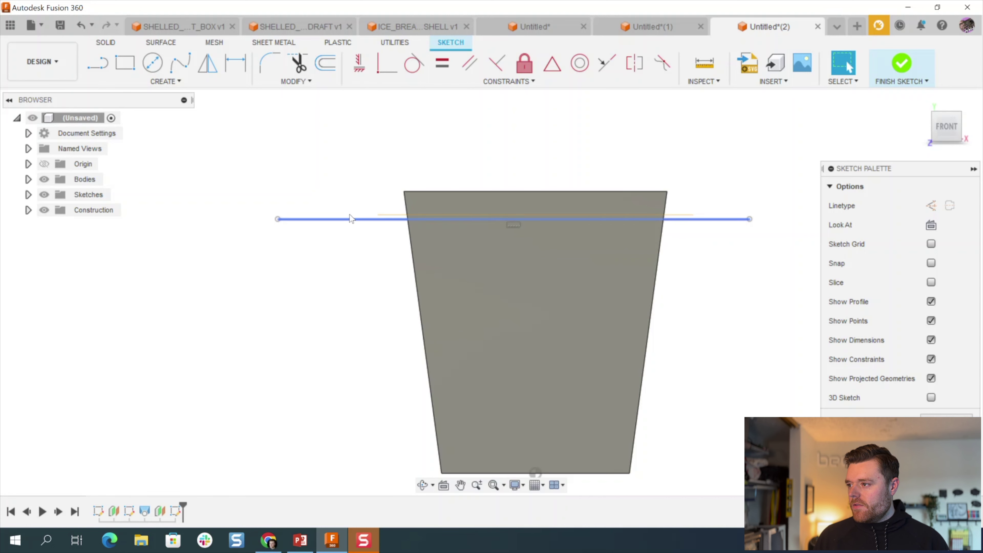
{"action": "left_click", "coordinate": [384, 68]}
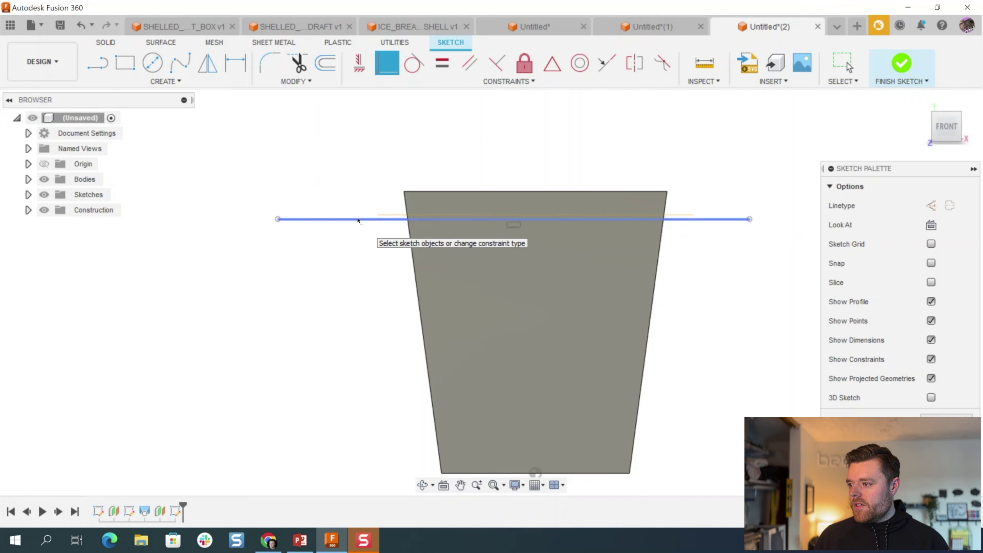
{"action": "left_click", "coordinate": [386, 218]}
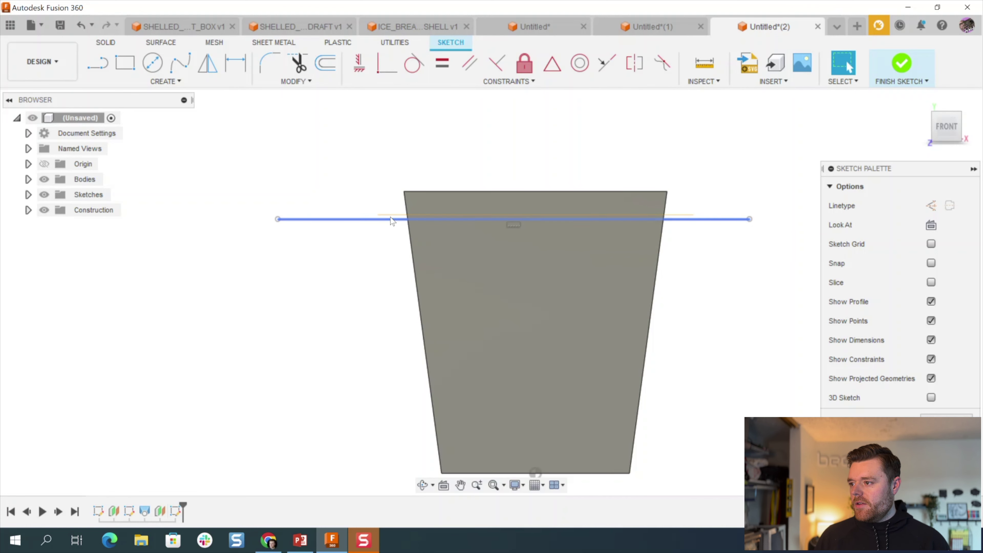
{"action": "key", "text": "Escape"}
Dimension the line 5 mm below the box's top edge and finish the sketch.
{"action": "key", "text": "d"}
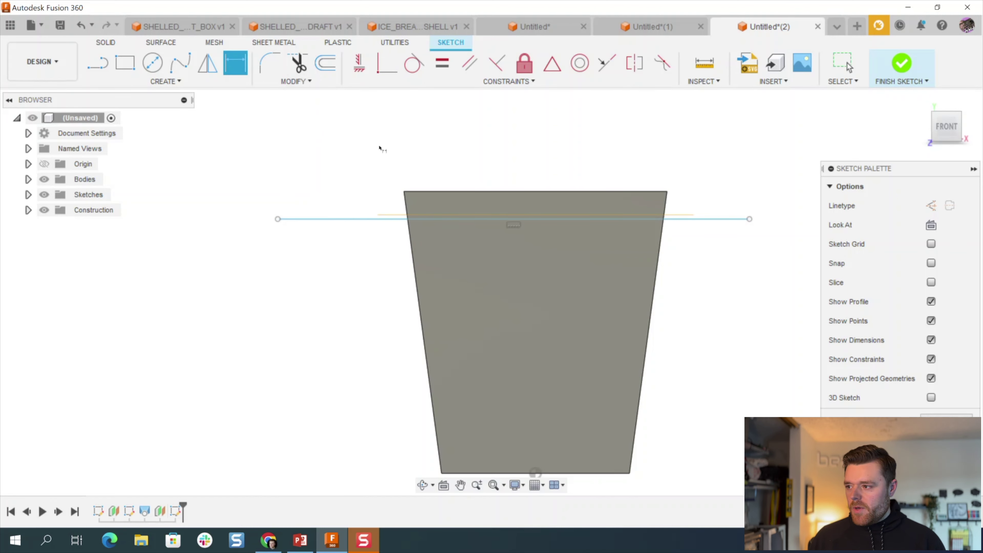
{"action": "left_click", "coordinate": [441, 191]}
{"action": "left_click", "coordinate": [347, 218]}
{"action": "left_click", "coordinate": [346, 209]}
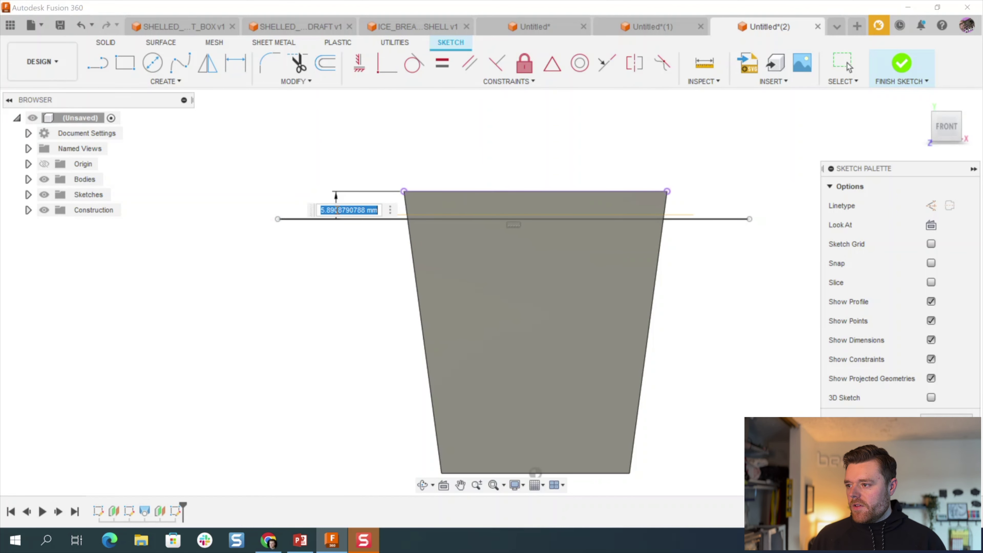
{"action": "type", "text": "5"}
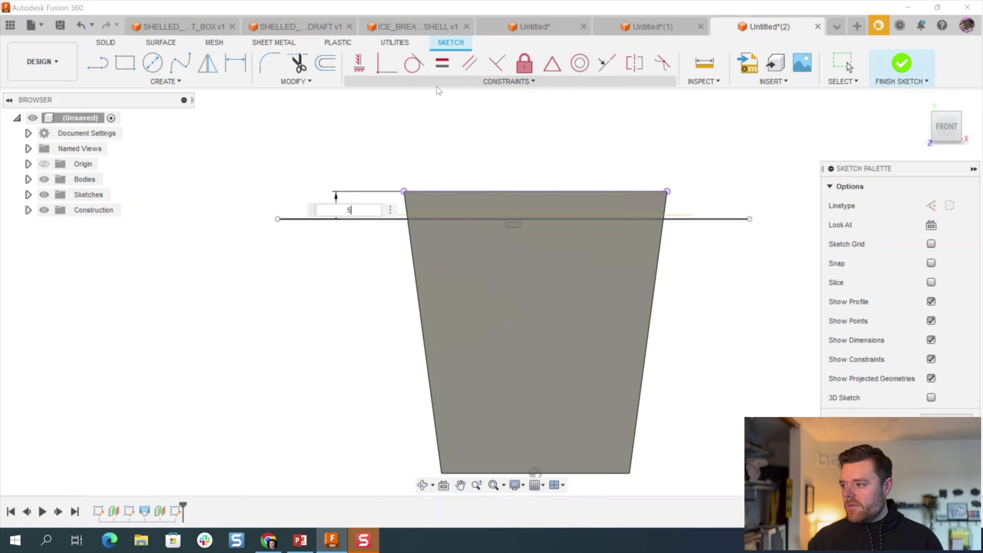
{"action": "key", "text": "Return"}
{"action": "key", "text": "Escape"}
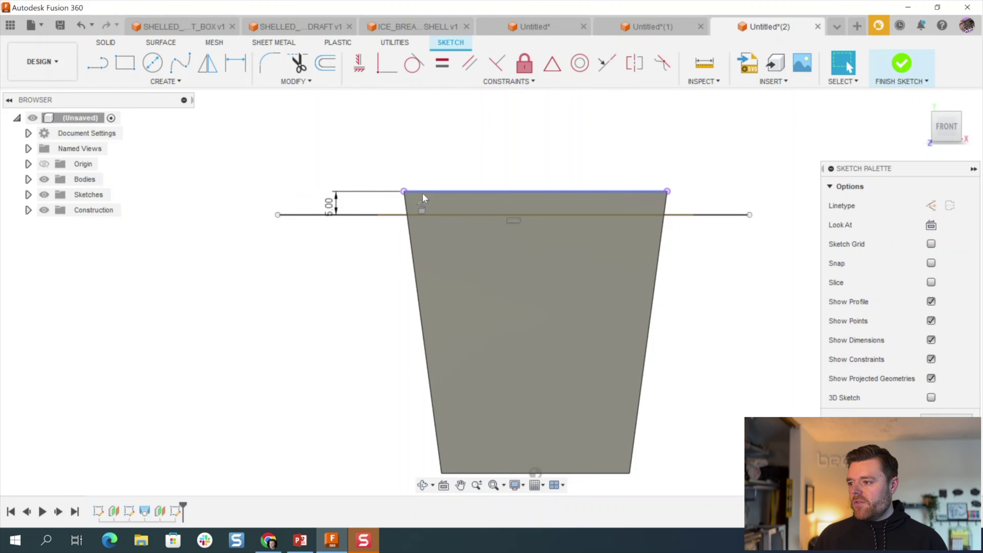
{"action": "key", "text": "ctrl+Return"}
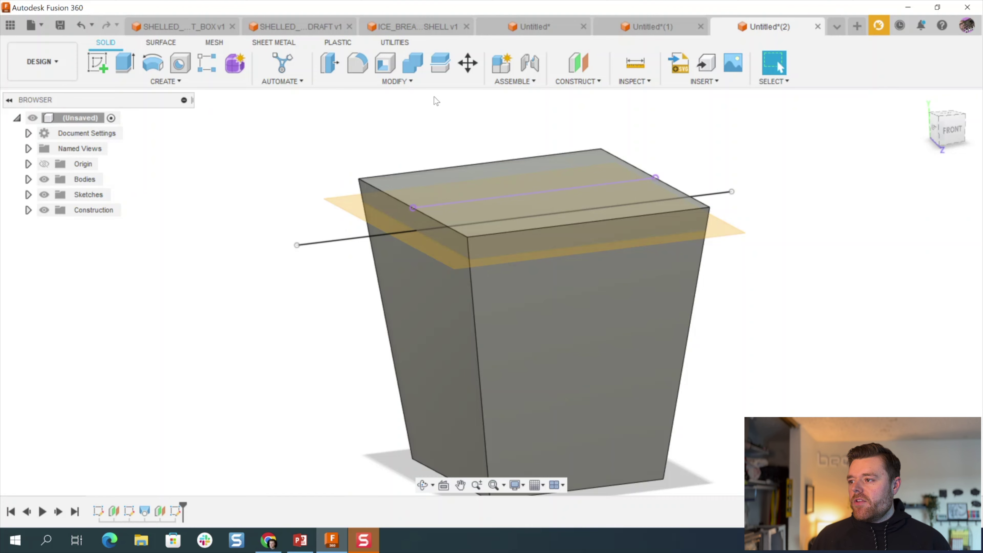
Start a parting-line draft with the top face as pull direction and the sketch line as parting tool.
{"action": "left_click", "coordinate": [411, 82]}
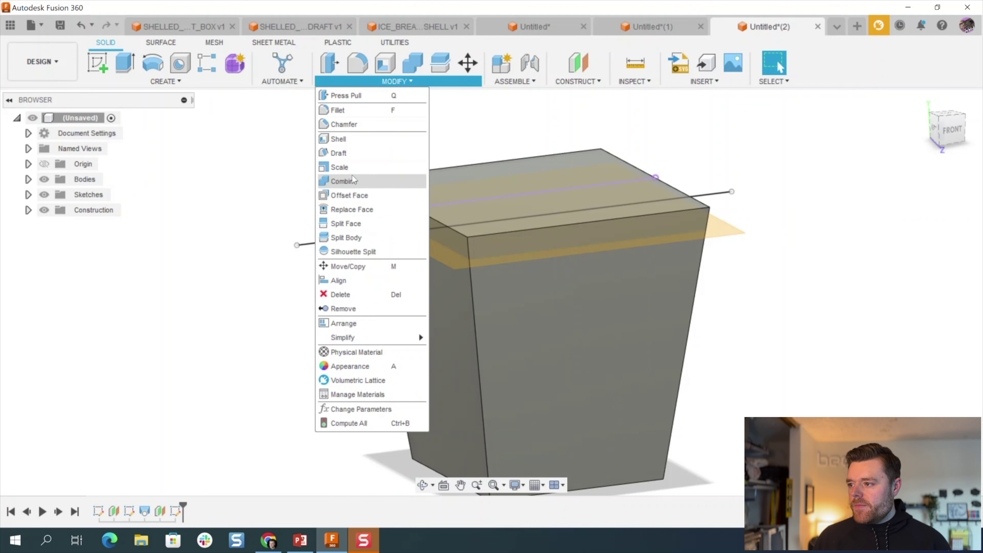
{"action": "left_click", "coordinate": [353, 154]}
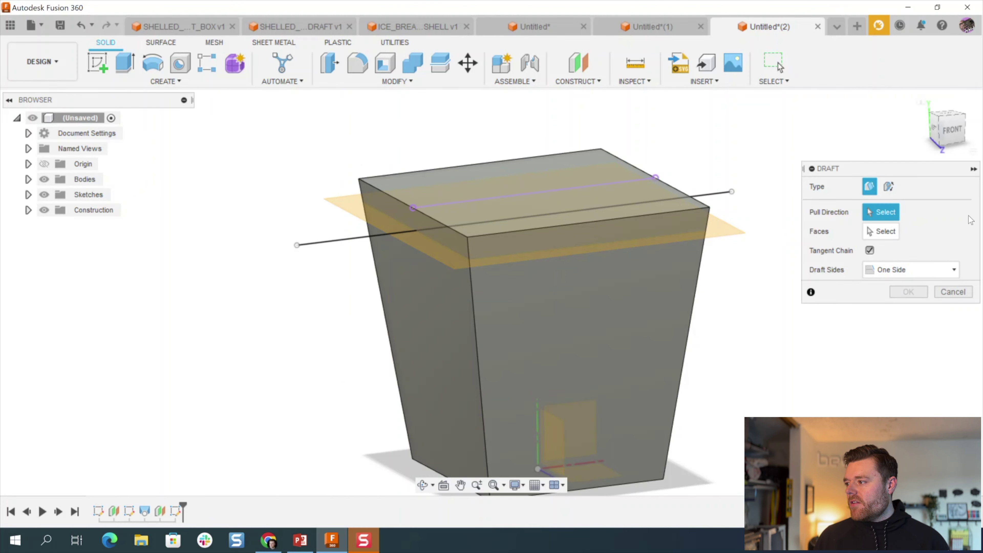
{"action": "left_click", "coordinate": [887, 187]}
{"action": "left_click", "coordinate": [522, 193]}
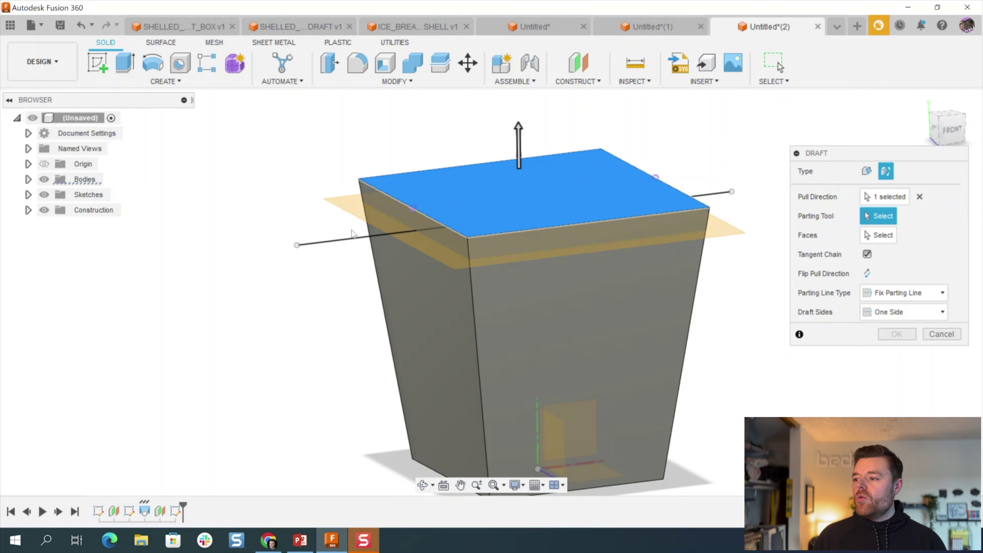
{"action": "left_click", "coordinate": [346, 245]}
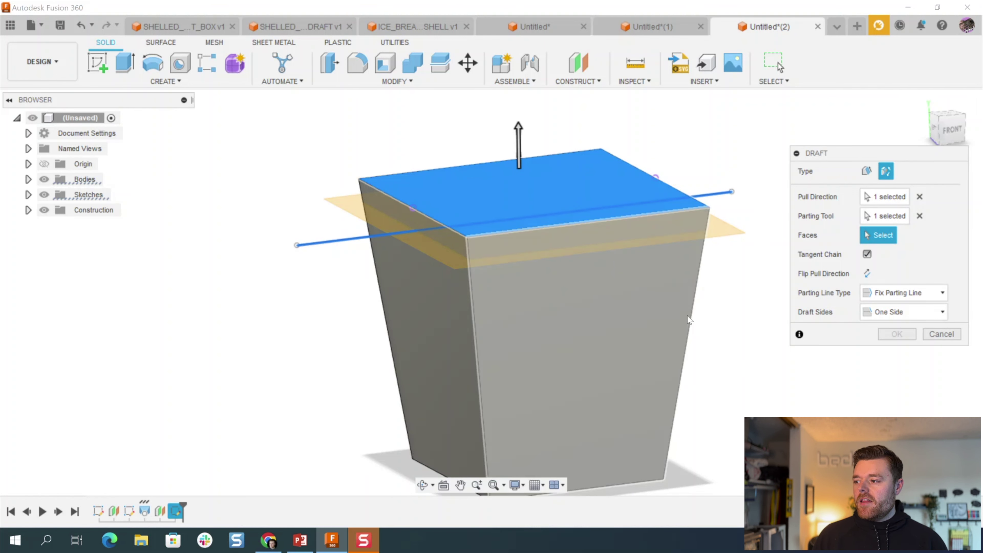
Select the box's side faces to be drafted.
{"action": "left_click", "coordinate": [424, 327]}
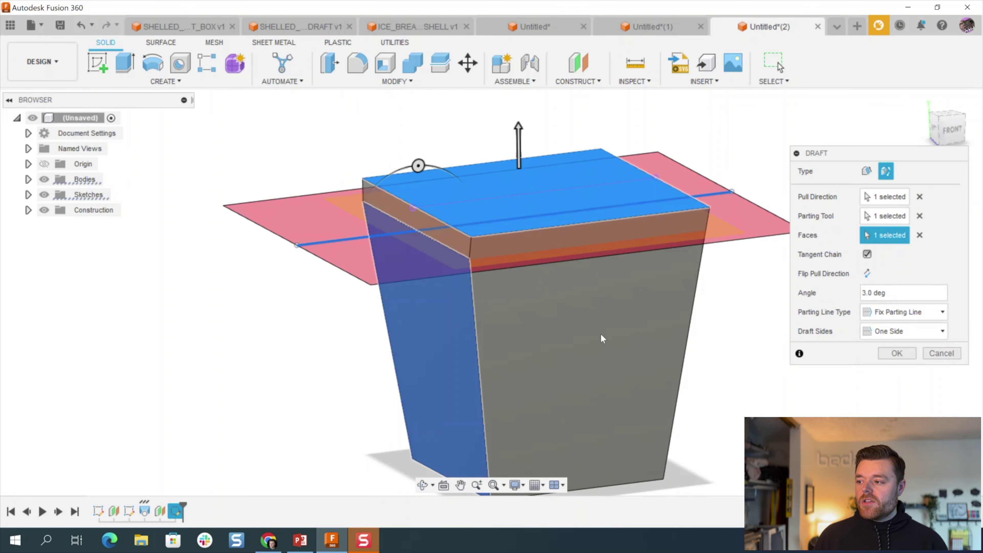
{"action": "left_click", "coordinate": [532, 324]}
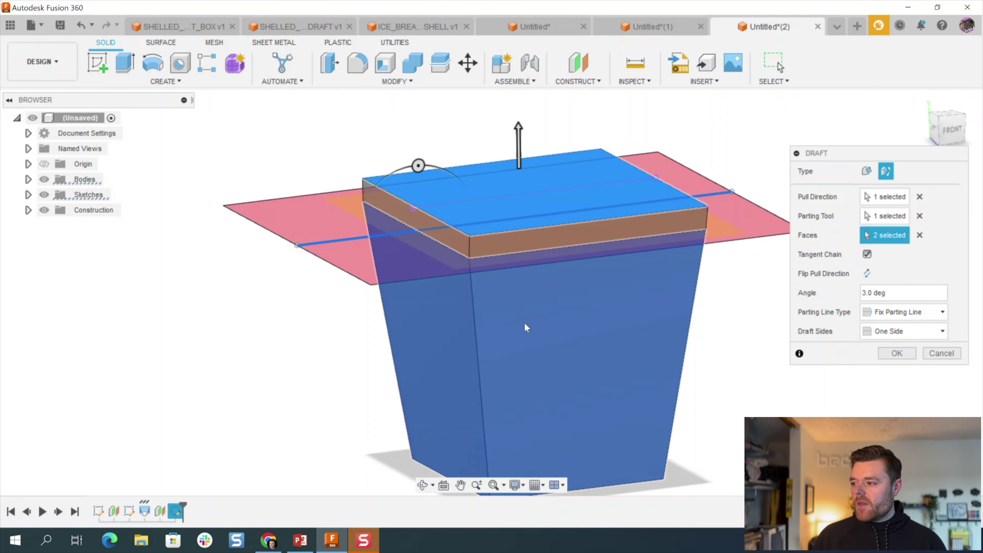
{"action": "scroll", "coordinate": [587, 324], "scroll_direction": "down", "scroll_amount": 2}
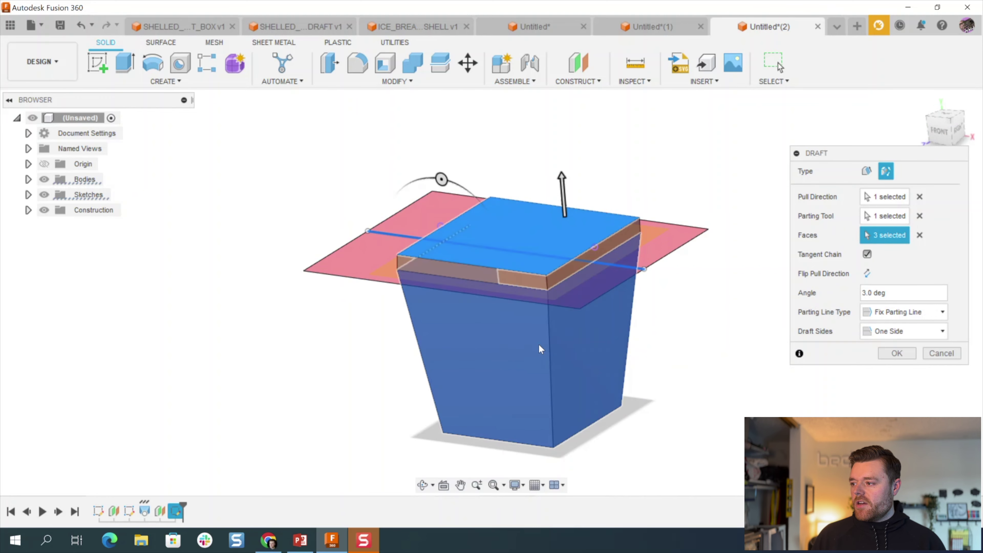
{"action": "middle_click_drag", "start_coordinate": [538, 344], "coordinate": [578, 320], "text": "shift"}
{"action": "left_click", "coordinate": [578, 320]}
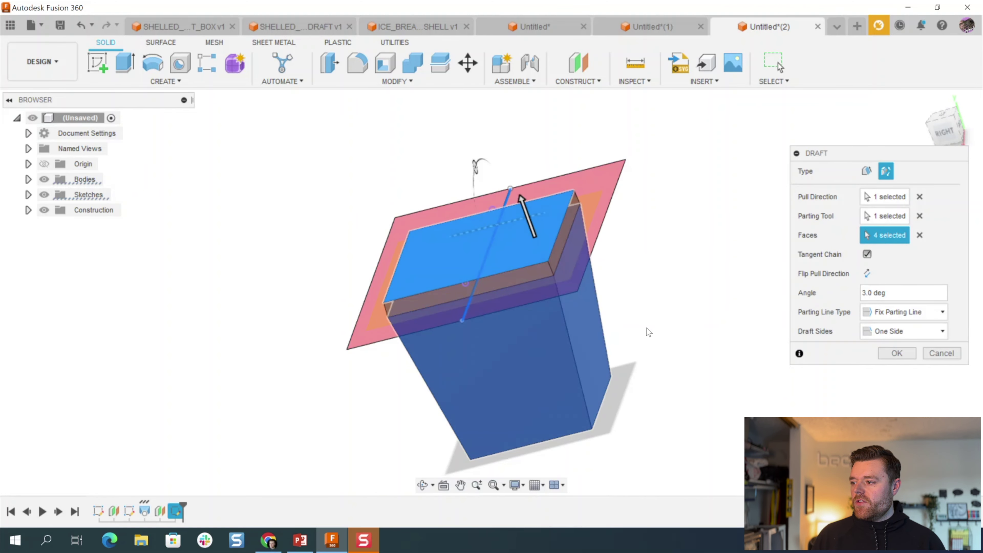
{"action": "mouse_move", "coordinate": [647, 327]}
{"action": "middle_mouse_down", "text": "shift"}
{"action": "mouse_move", "coordinate": [540, 298]}
{"action": "mouse_move", "coordinate": [635, 314]}
{"action": "middle_mouse_up", "text": "shift"}
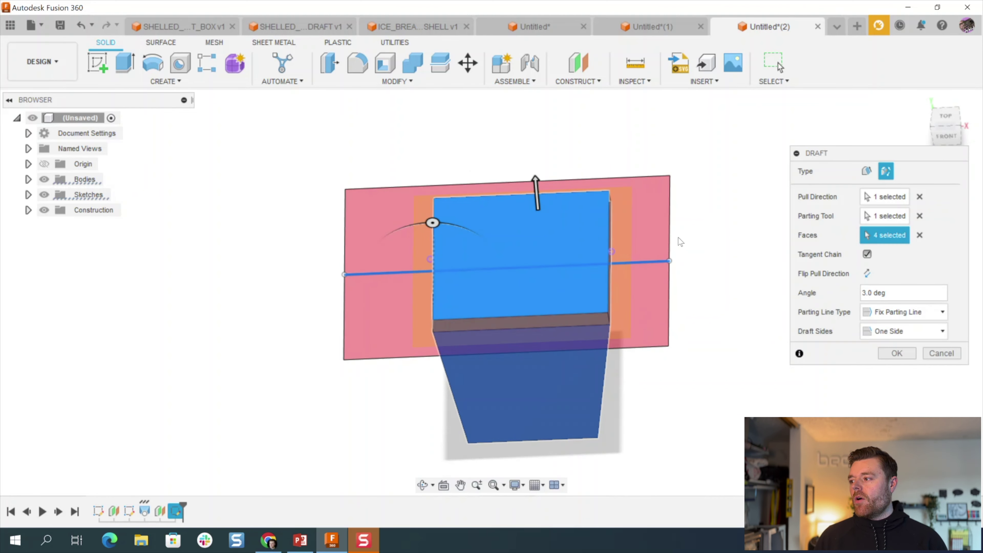
{"action": "middle_click_drag", "start_coordinate": [670, 251], "coordinate": [409, 235], "text": "shift"}
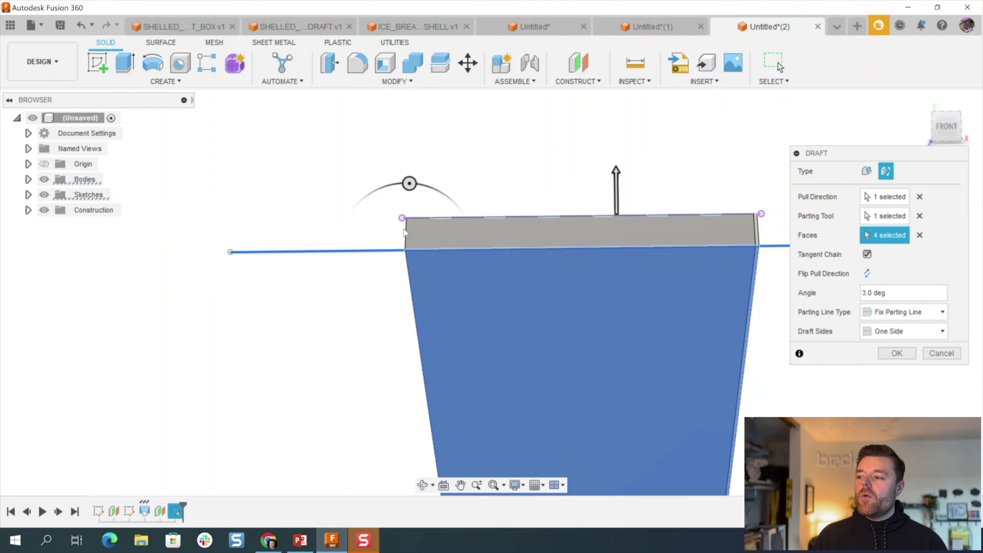
Set the draft angle to 15° and commit Draft1.
{"action": "left_click_drag", "start_coordinate": [409, 183], "coordinate": [423, 186]}
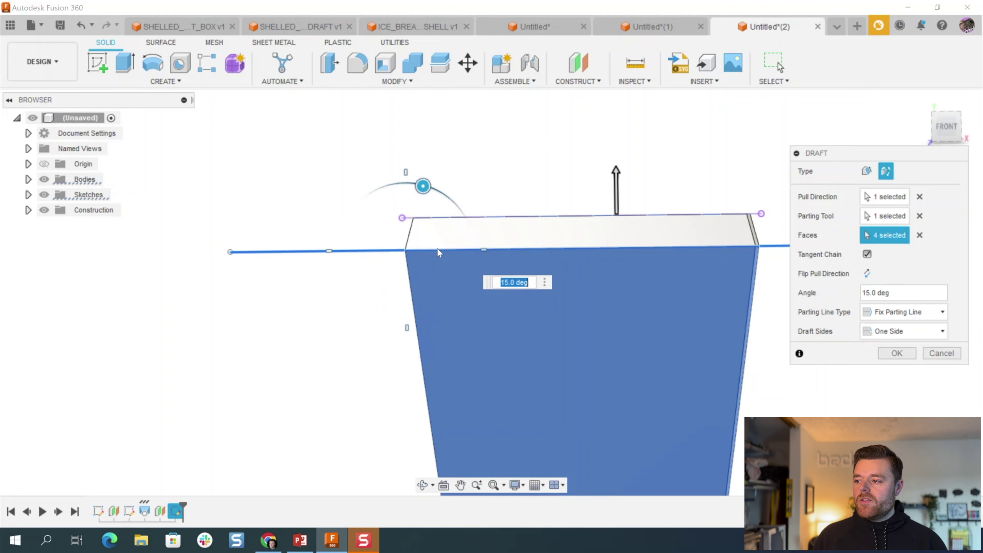
{"action": "scroll", "coordinate": [413, 237], "scroll_direction": "up", "scroll_amount": 2}
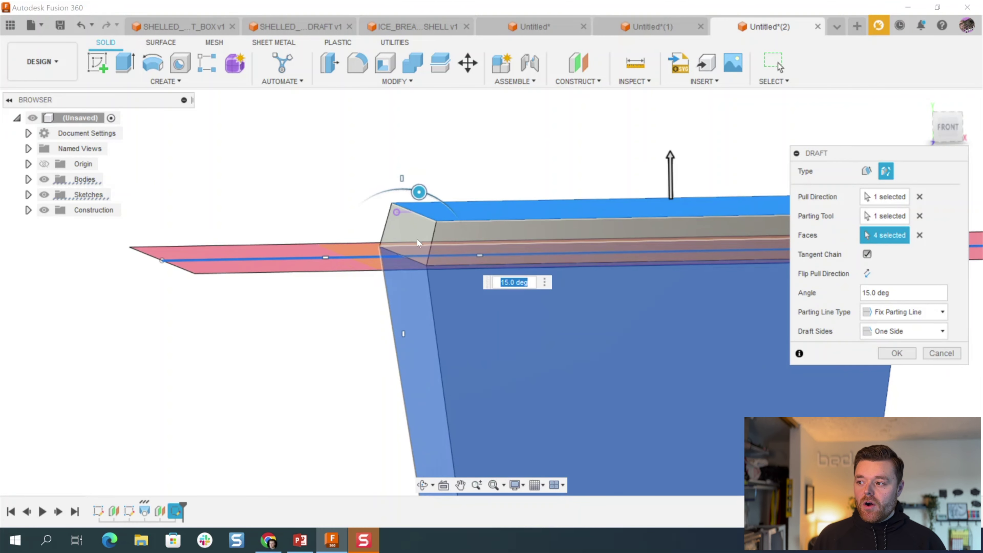
{"action": "scroll", "coordinate": [417, 238], "scroll_direction": "down", "scroll_amount": 3}
{"action": "scroll", "coordinate": [397, 231], "scroll_direction": "up", "scroll_amount": 4}
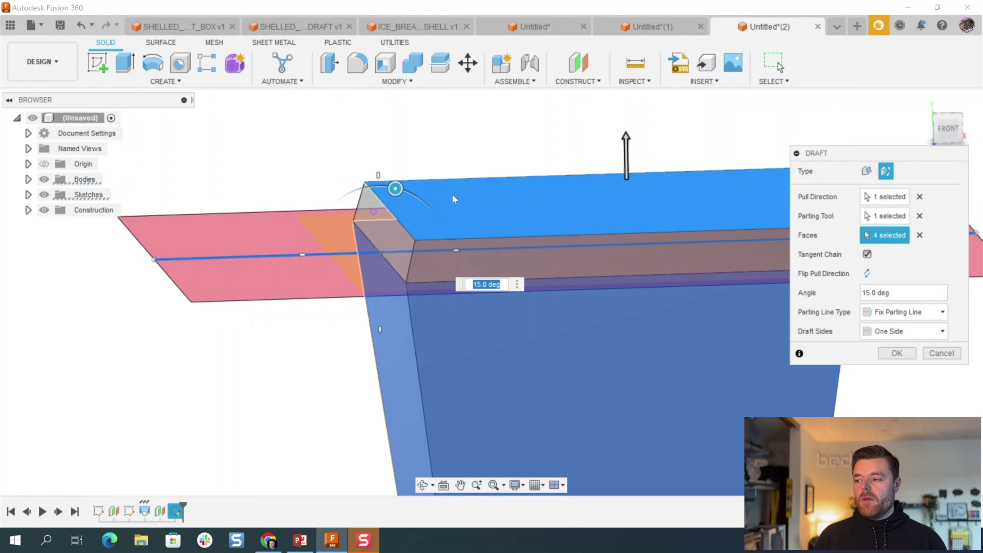
{"action": "scroll", "coordinate": [365, 241], "scroll_direction": "down", "scroll_amount": 5}
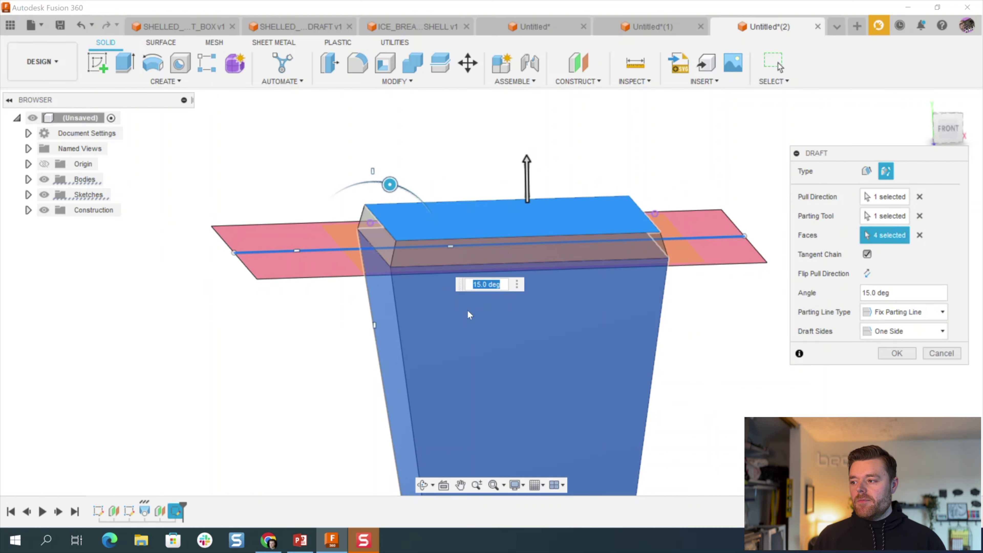
{"action": "left_click", "coordinate": [897, 353]}
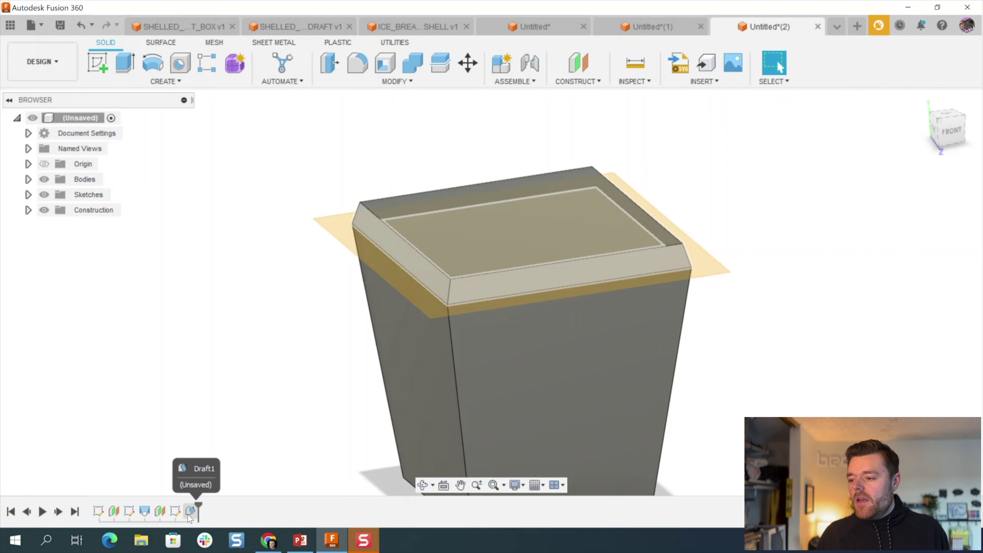
{"action": "left_click", "coordinate": [189, 512]}
{"action": "right_click", "coordinate": [189, 512]}
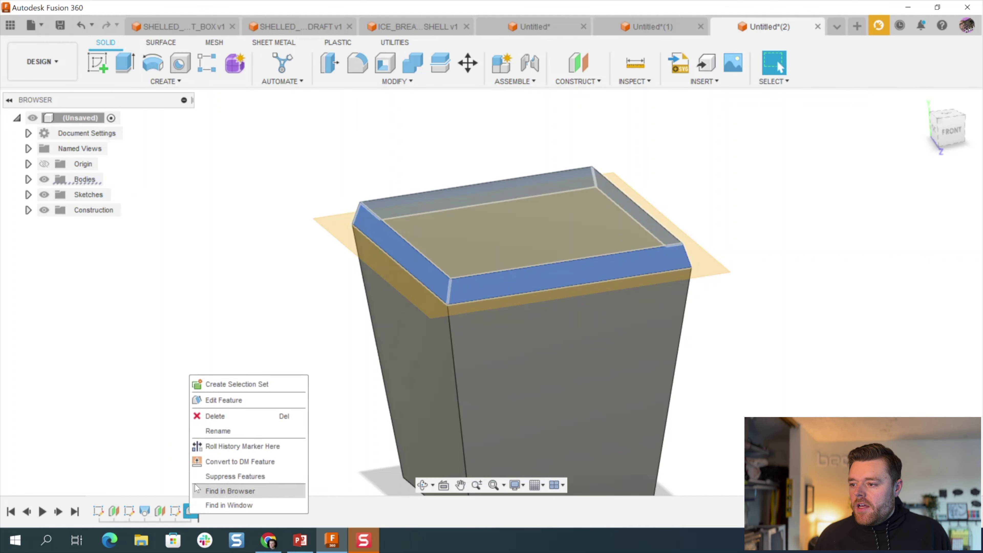
{"action": "left_click", "coordinate": [208, 401]}
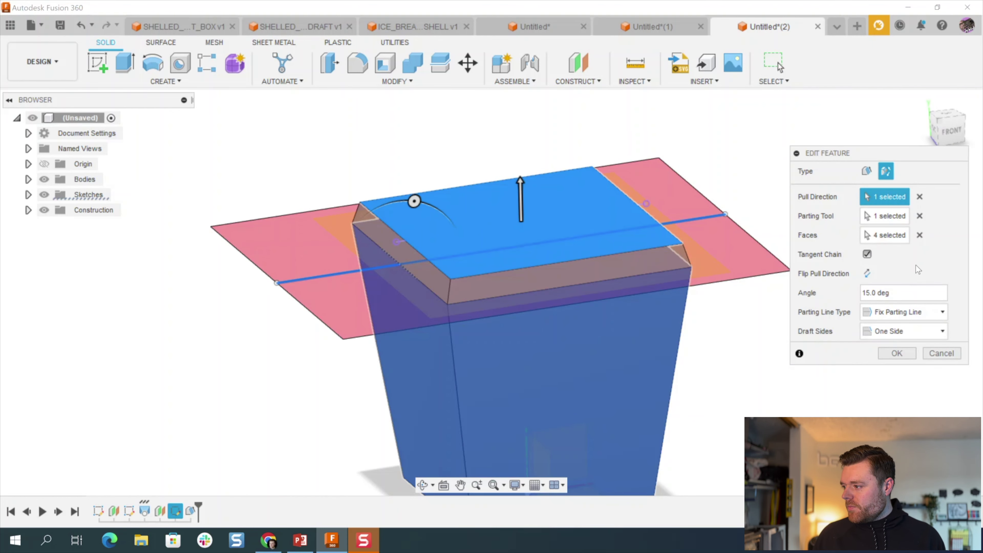
{"action": "left_click", "coordinate": [890, 331]}
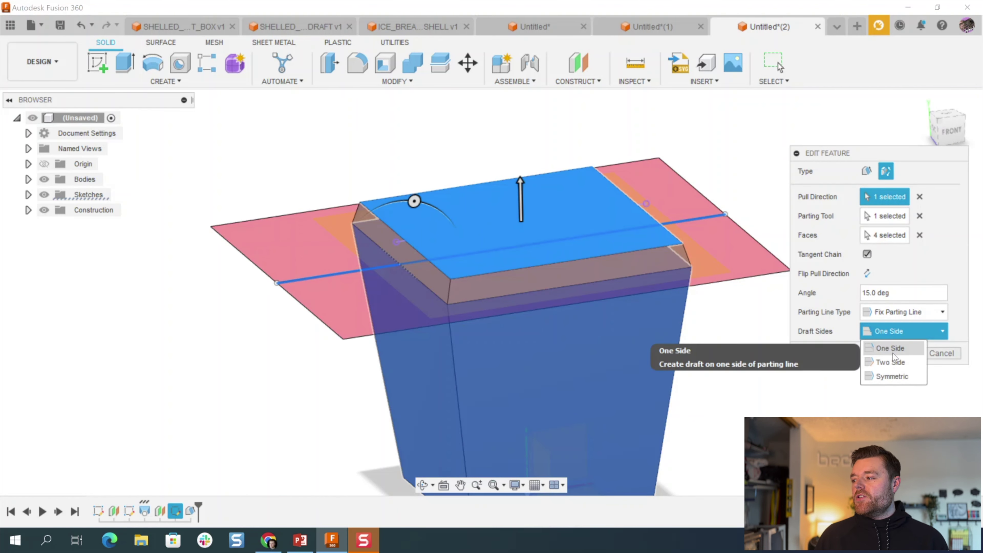
{"action": "left_click", "coordinate": [889, 361]}
{"action": "scroll", "coordinate": [611, 124], "scroll_direction": "down", "scroll_amount": 2}
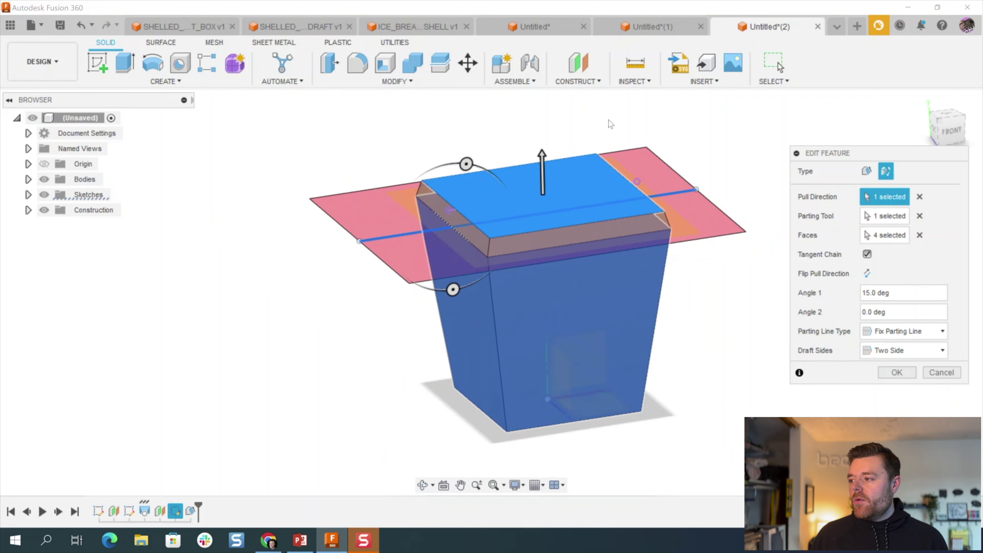
{"action": "mouse_move", "coordinate": [425, 290]}
{"action": "middle_mouse_down", "text": "shift"}
{"action": "mouse_move", "coordinate": [448, 287]}
{"action": "mouse_move", "coordinate": [403, 286]}
{"action": "mouse_move", "coordinate": [419, 296]}
{"action": "middle_mouse_up", "text": "shift"}
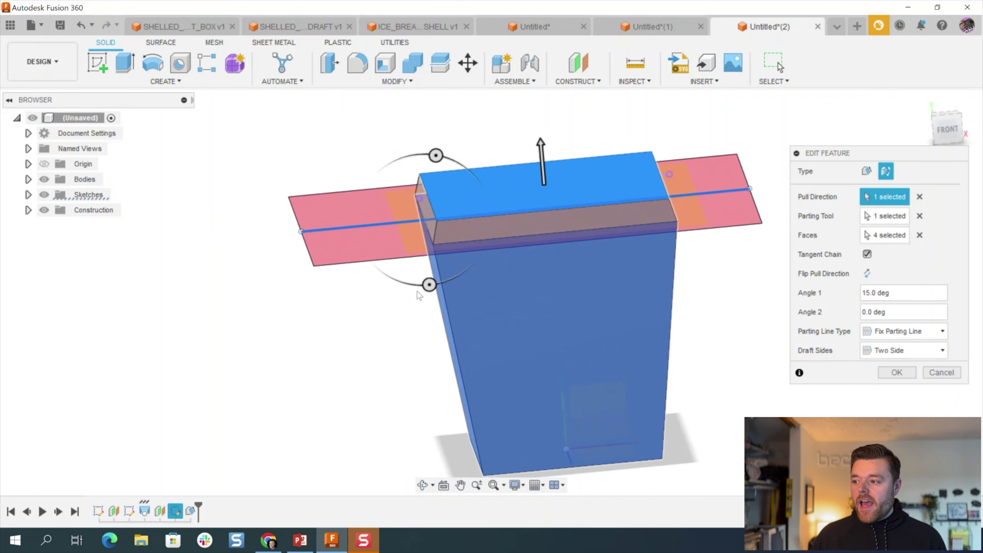
{"action": "mouse_move", "coordinate": [429, 285]}
{"action": "left_mouse_down"}
{"action": "mouse_move", "coordinate": [446, 281]}
{"action": "mouse_move", "coordinate": [417, 283]}
{"action": "mouse_move", "coordinate": [429, 284]}
{"action": "left_mouse_up"}
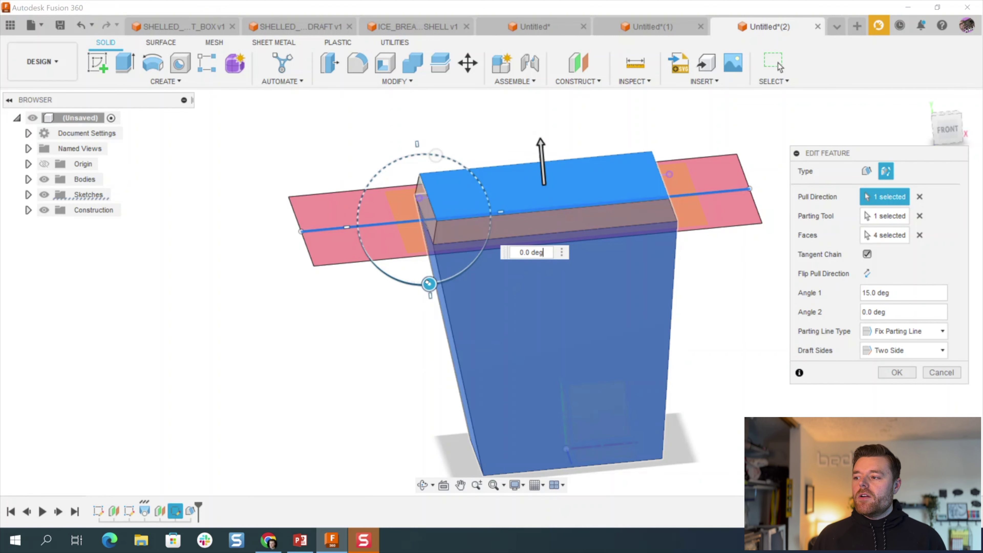
{"action": "middle_click_drag", "start_coordinate": [429, 284], "coordinate": [435, 209], "text": "shift"}
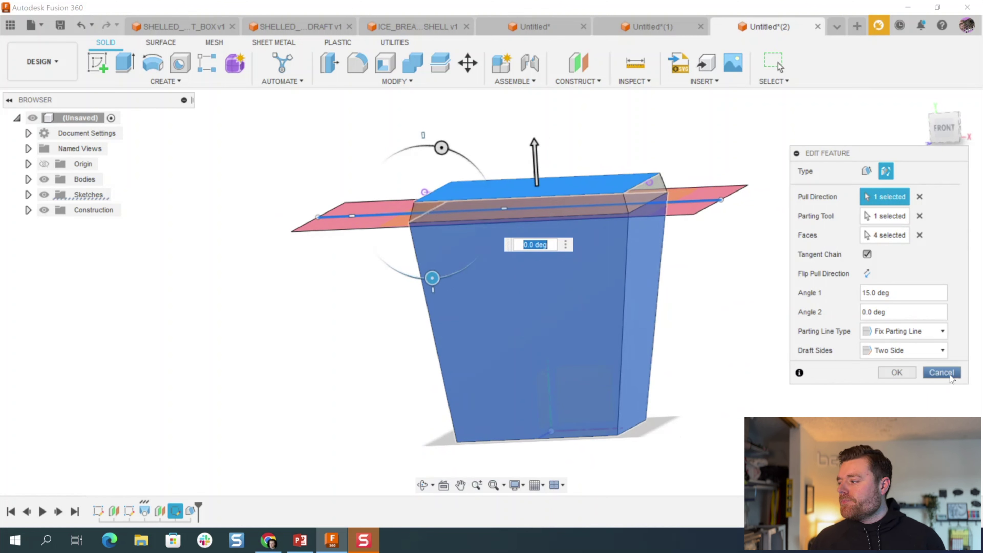
{"action": "left_click", "coordinate": [941, 372]}
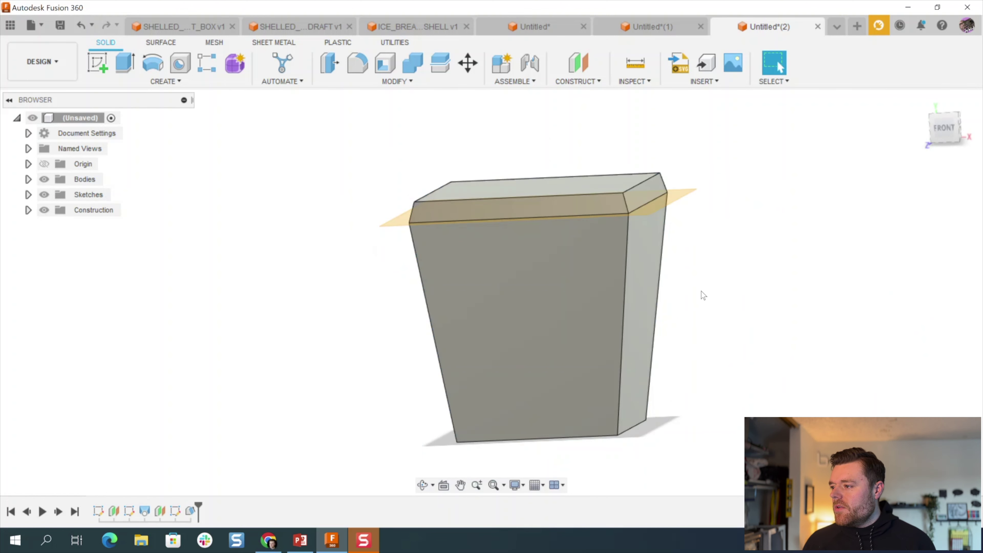
{"action": "middle_click_drag", "start_coordinate": [701, 290], "coordinate": [504, 161], "text": "shift"}
Split Body1 into two bodies using the parting construction plane as the splitting tool.
{"action": "left_click", "coordinate": [28, 179]}
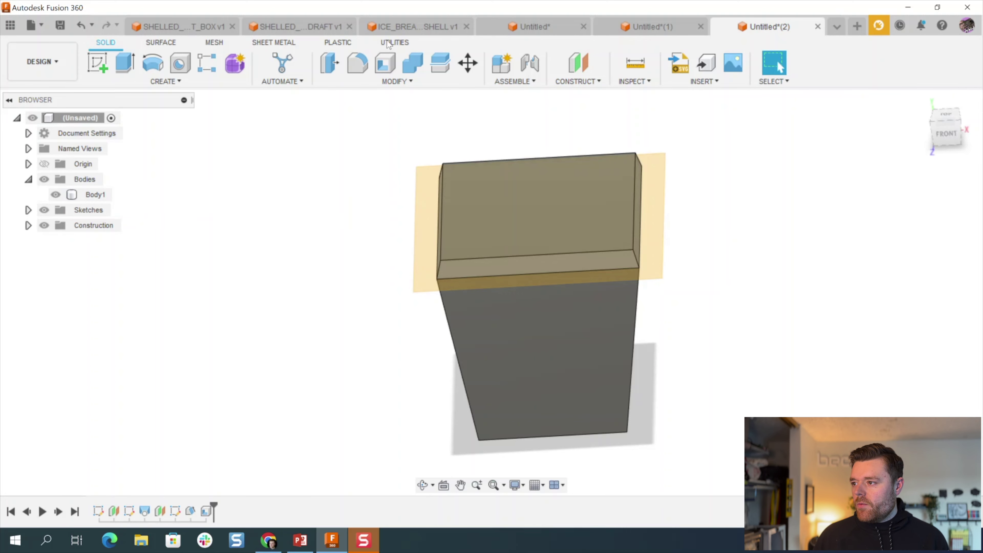
{"action": "left_click", "coordinate": [402, 82]}
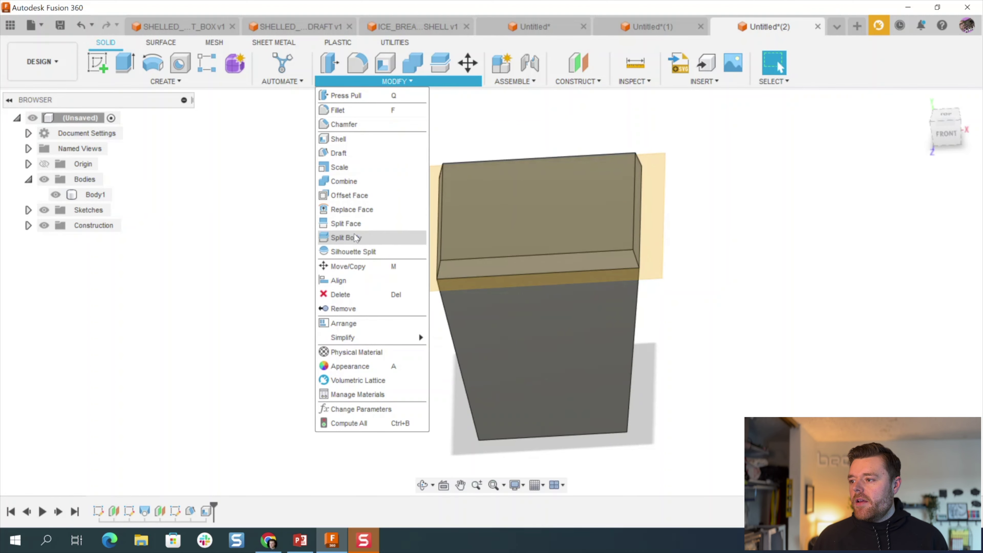
{"action": "left_click", "coordinate": [353, 235]}
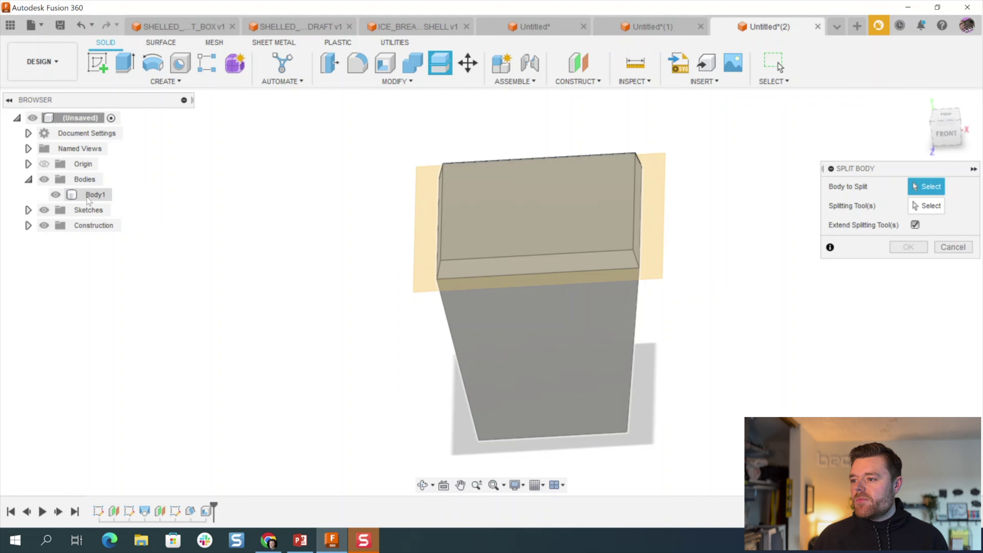
{"action": "left_click", "coordinate": [87, 196]}
{"action": "left_click", "coordinate": [925, 205]}
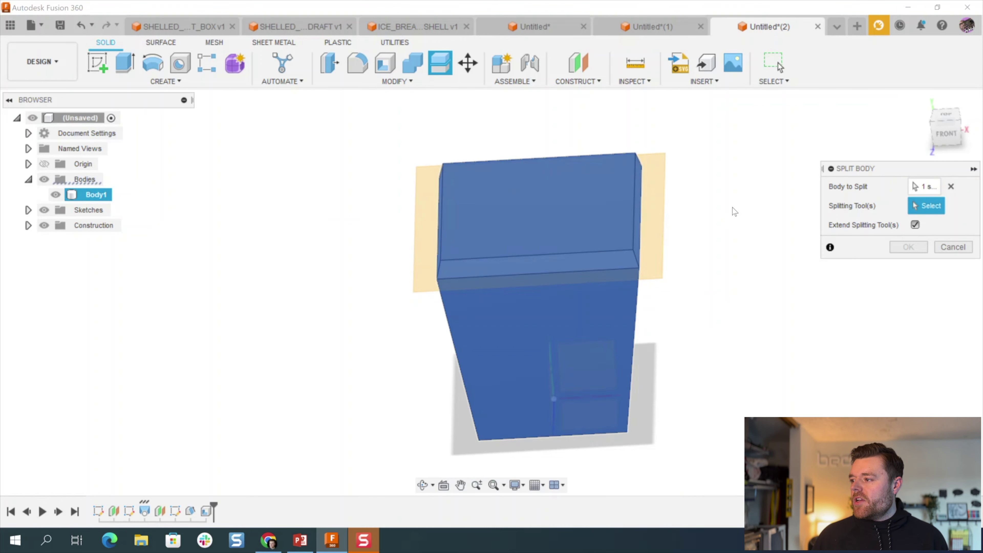
{"action": "left_click", "coordinate": [657, 190]}
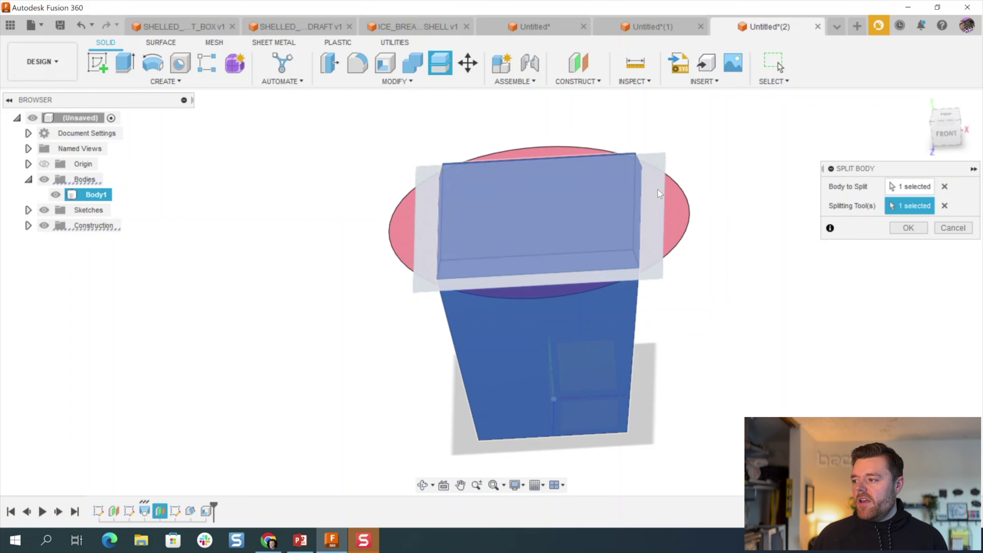
{"action": "middle_click_drag", "start_coordinate": [658, 189], "coordinate": [686, 176], "text": "shift"}
{"action": "scroll", "coordinate": [693, 174], "scroll_direction": "up", "scroll_amount": 3}
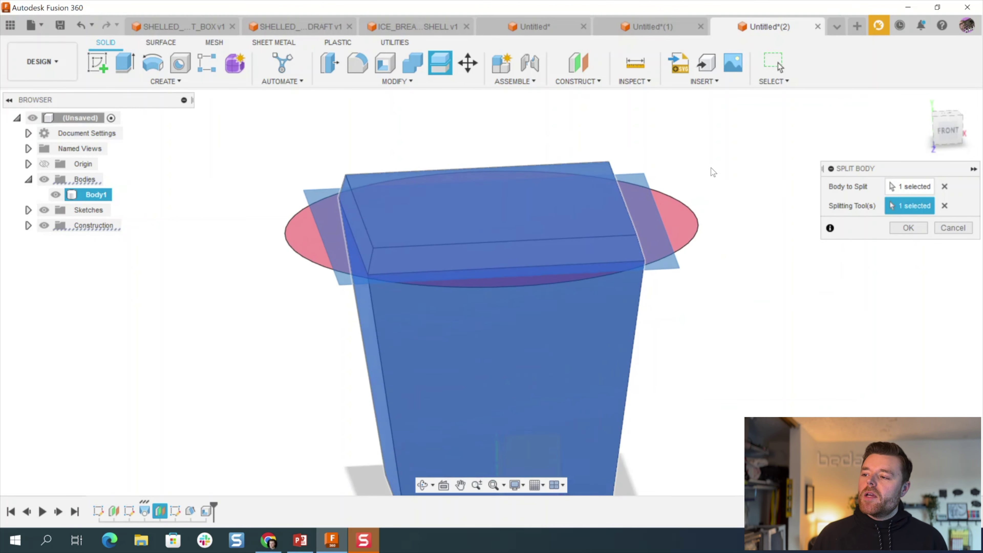
{"action": "left_click", "coordinate": [920, 228]}
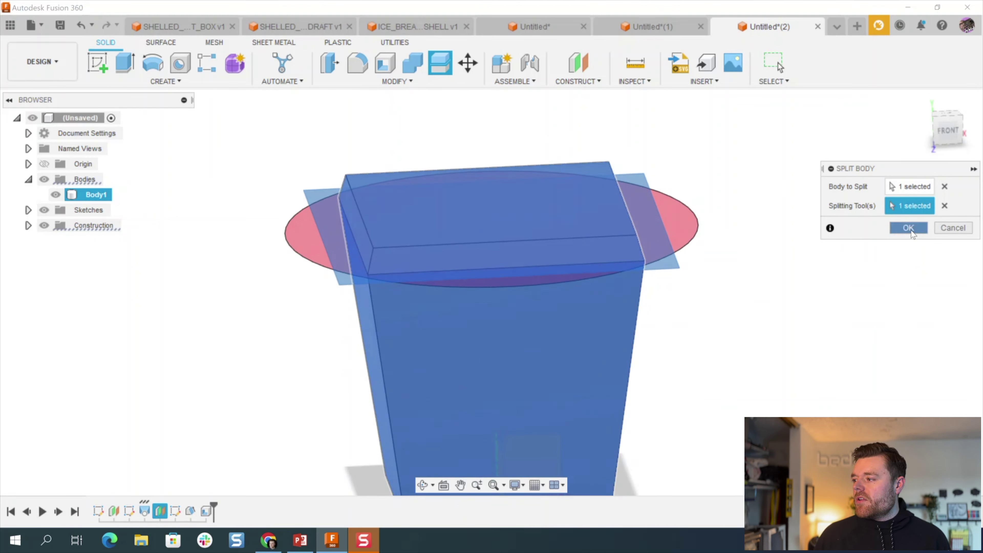
Hide the parting construction plane and clear the selection.
{"action": "left_click", "coordinate": [326, 216]}
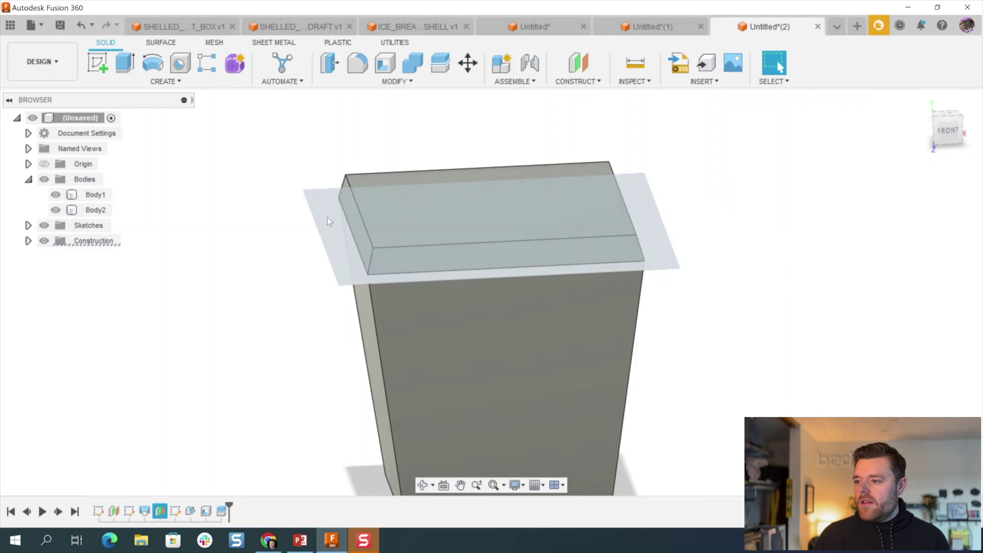
{"action": "left_click", "coordinate": [44, 240]}
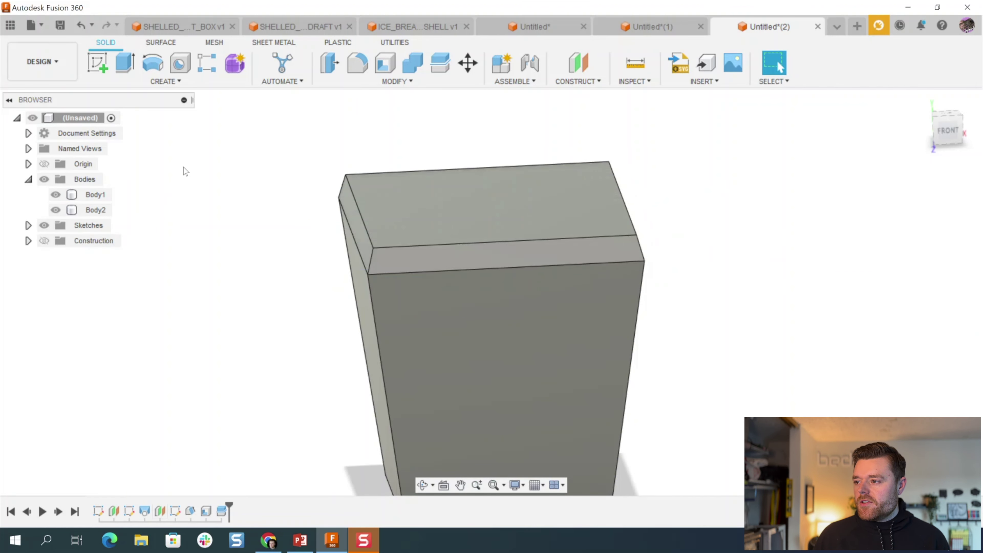
{"action": "left_click", "coordinate": [387, 211]}
{"action": "left_click_drag", "start_coordinate": [387, 211], "coordinate": [387, 204]}
{"action": "key", "text": "Escape"}
{"action": "key", "text": "Escape"}
Create a section analysis cutting through the box.
{"action": "left_click", "coordinate": [634, 82]}
{"action": "left_click", "coordinate": [446, 205]}
{"action": "key", "text": "Return"}
Hide Body1, the top lip piece, and orbit the model to see its underside.
{"action": "left_click", "coordinate": [59, 225]}
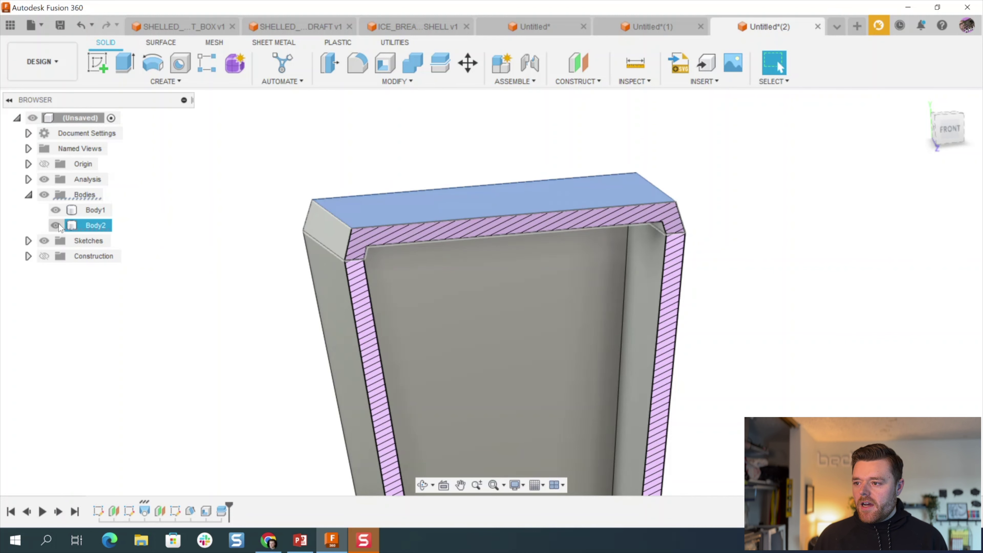
{"action": "left_click", "coordinate": [56, 213]}
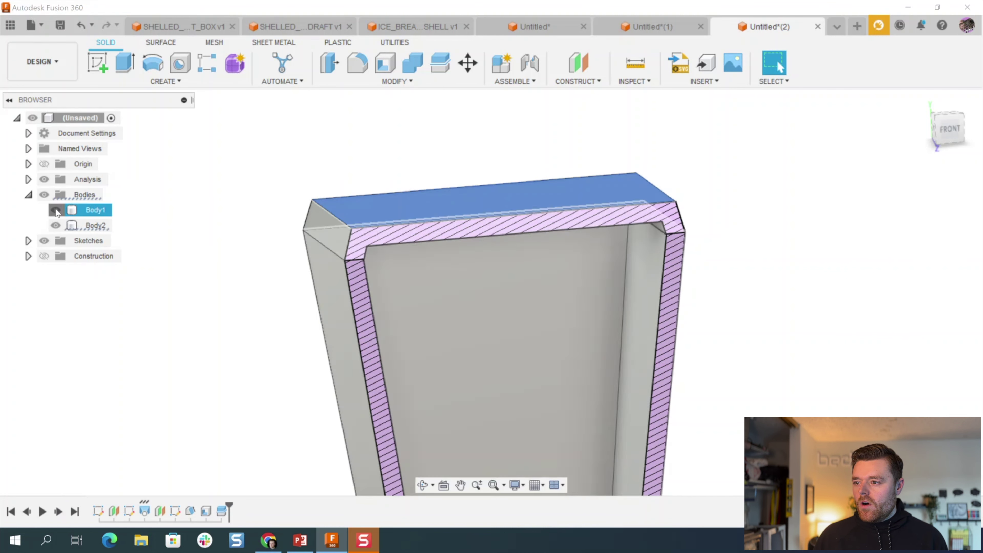
{"action": "left_click", "coordinate": [56, 212]}
{"action": "middle_click_drag", "start_coordinate": [534, 243], "coordinate": [537, 136], "text": "shift"}
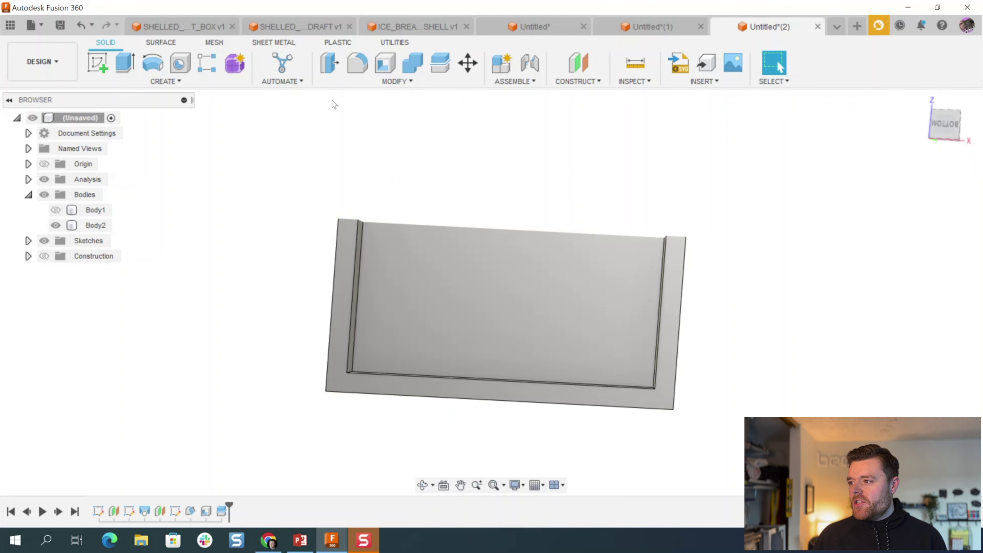
Turn off the section analysis and view Body2 straight on from the bottom, zooming in and out.
{"action": "left_click", "coordinate": [44, 179]}
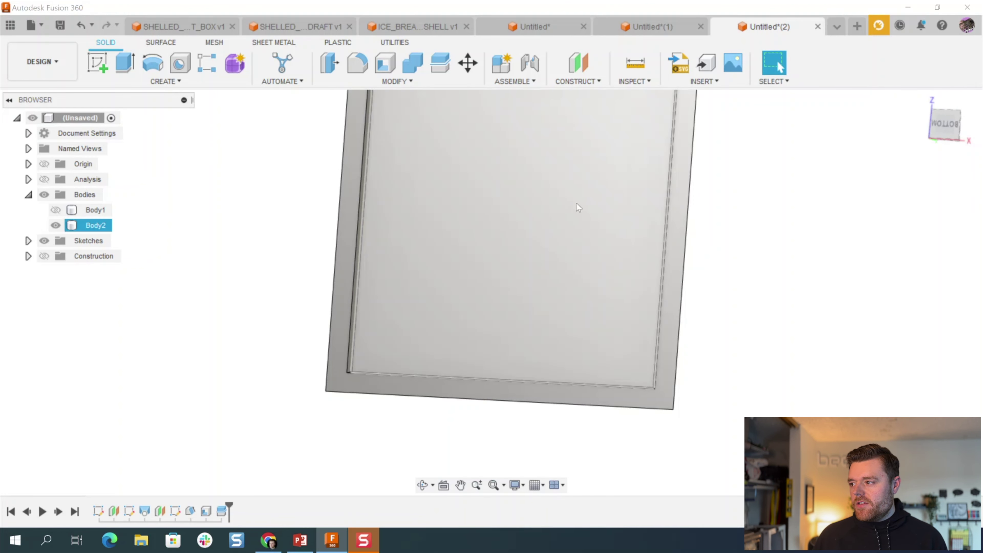
{"action": "left_click", "coordinate": [944, 124]}
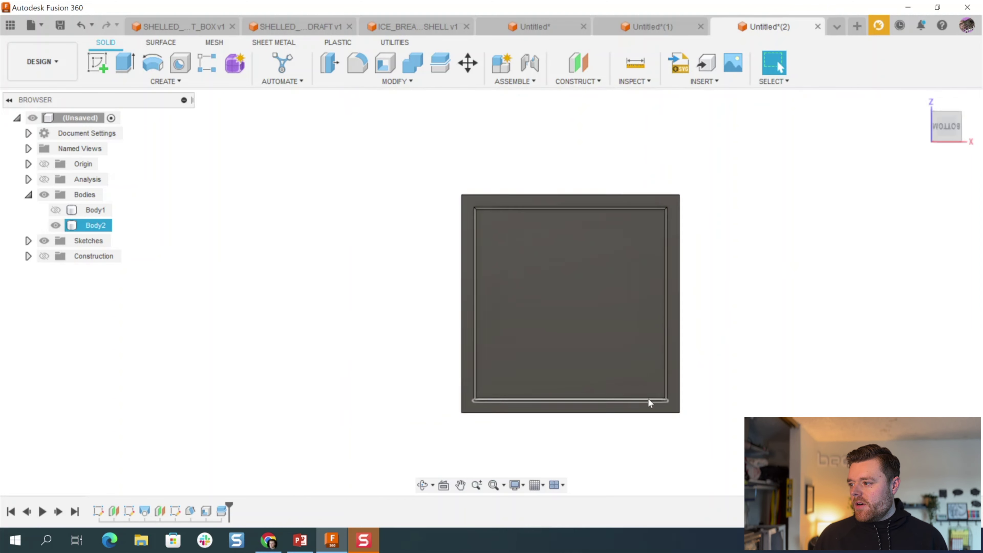
{"action": "scroll", "coordinate": [490, 217], "scroll_direction": "up", "scroll_amount": 10}
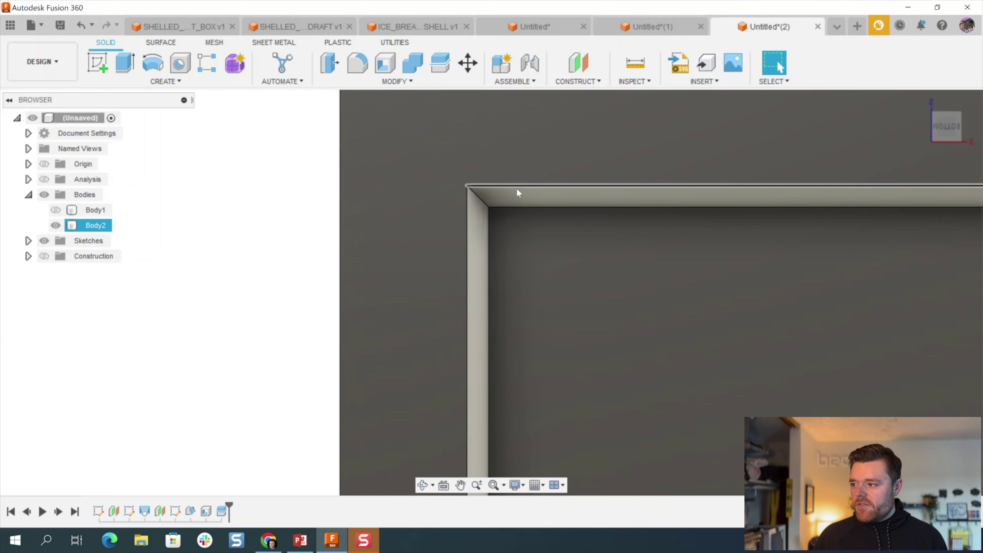
{"action": "scroll", "coordinate": [518, 193], "scroll_direction": "down", "scroll_amount": 8}
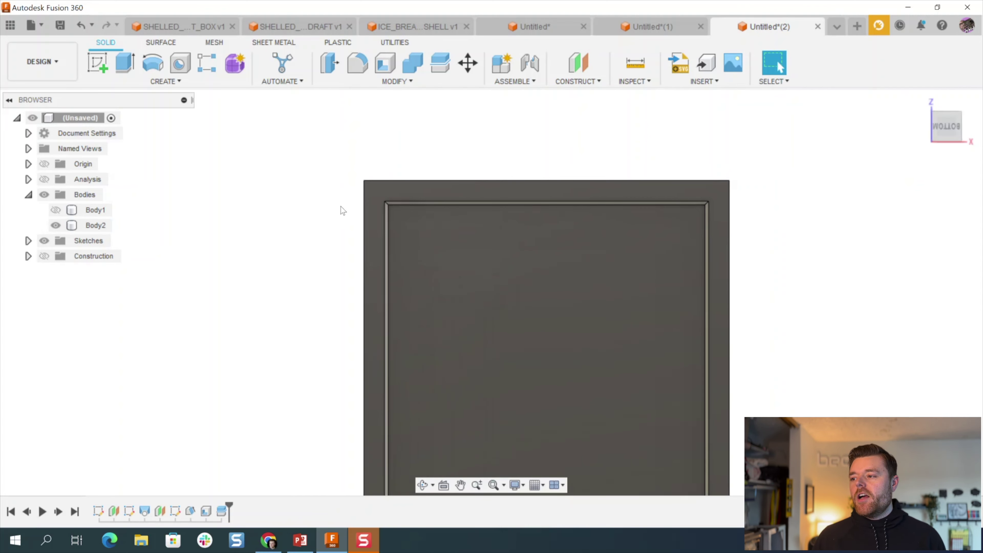